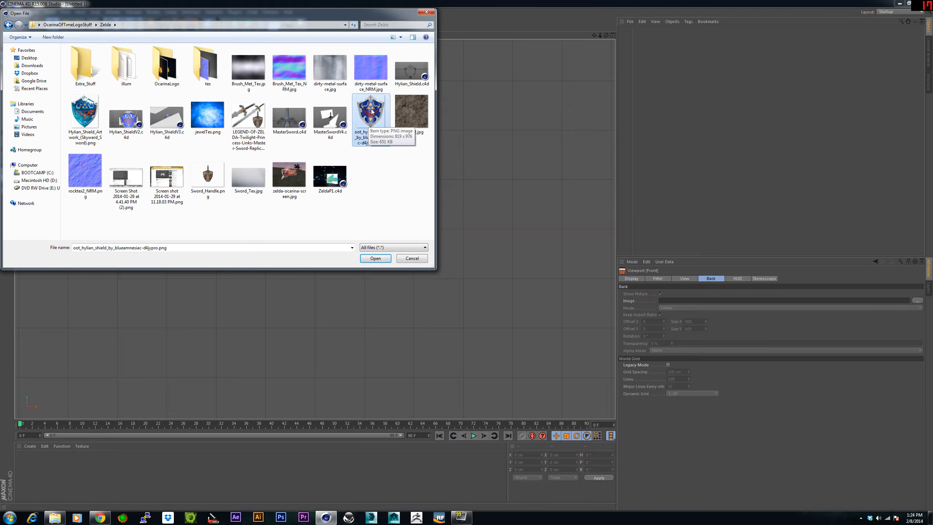
Load oot_hylian_shield_by_blueamnesiac-d4jypro.png as the Front view's background reference image
double_click(370, 110)
scroll(370, 180, "down", 2)
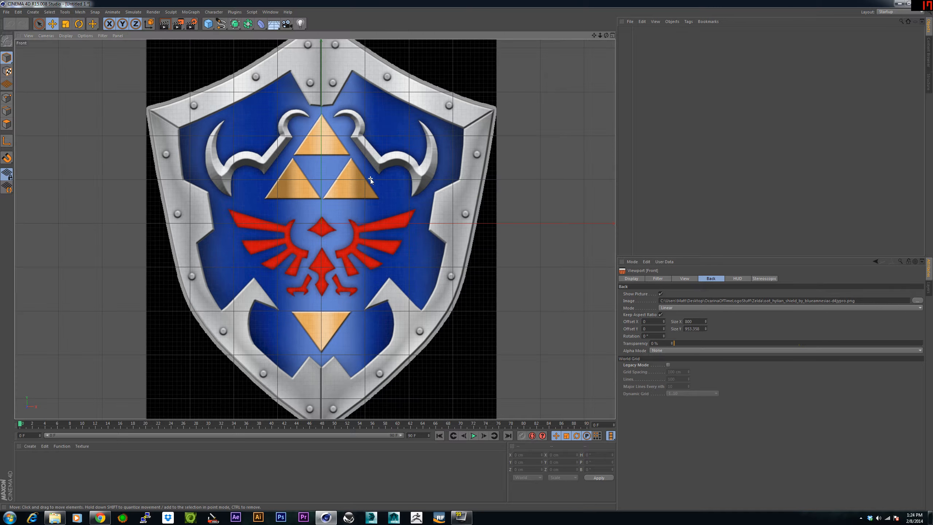
scroll(364, 175, "down", 1)
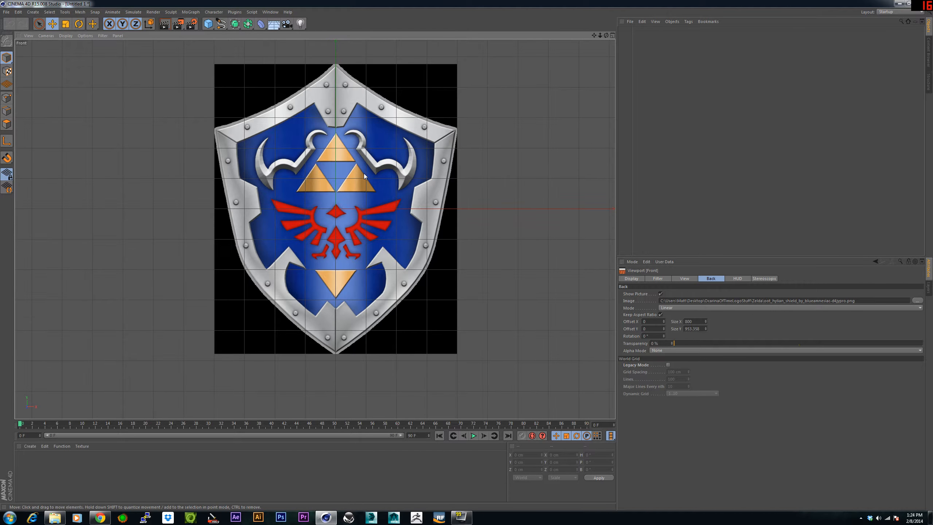
scroll(364, 175, "up", 1)
scroll(361, 178, "down", 1)
scroll(362, 178, "up", 1)
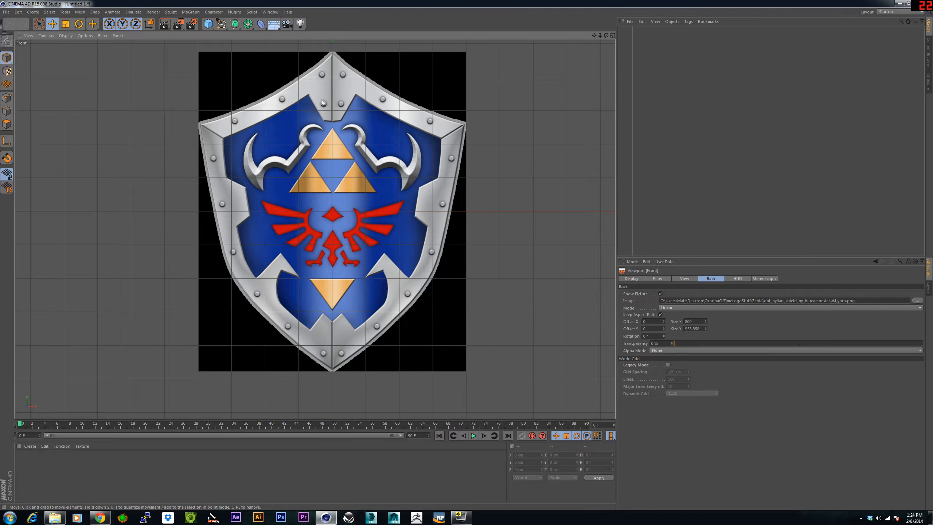
Add a cube and fit it over the shield's upper tip, at about Y 374 cm with a height of about 208 cm
left_click(209, 25)
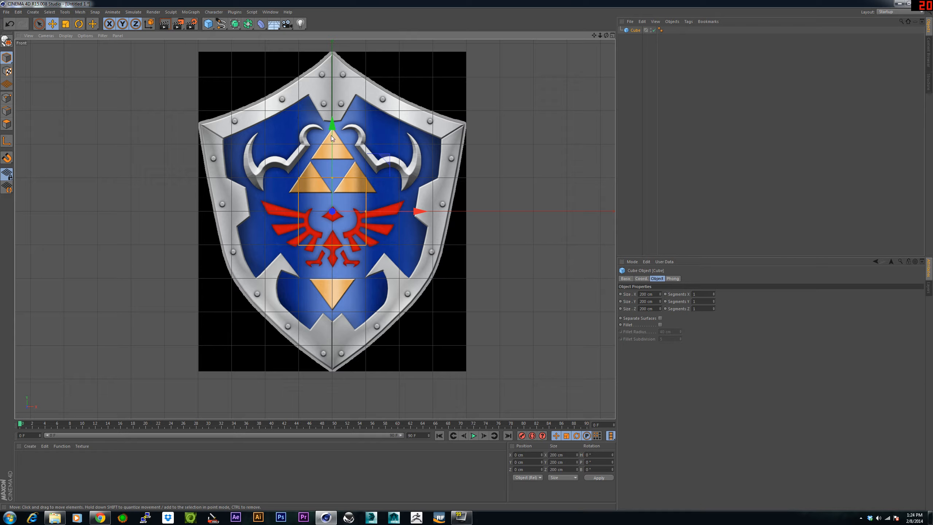
left_click_drag(332, 133, 332, 7)
left_click_drag(333, 52, 332, 51)
Convert the cube into an editable polygon object
key("F1")
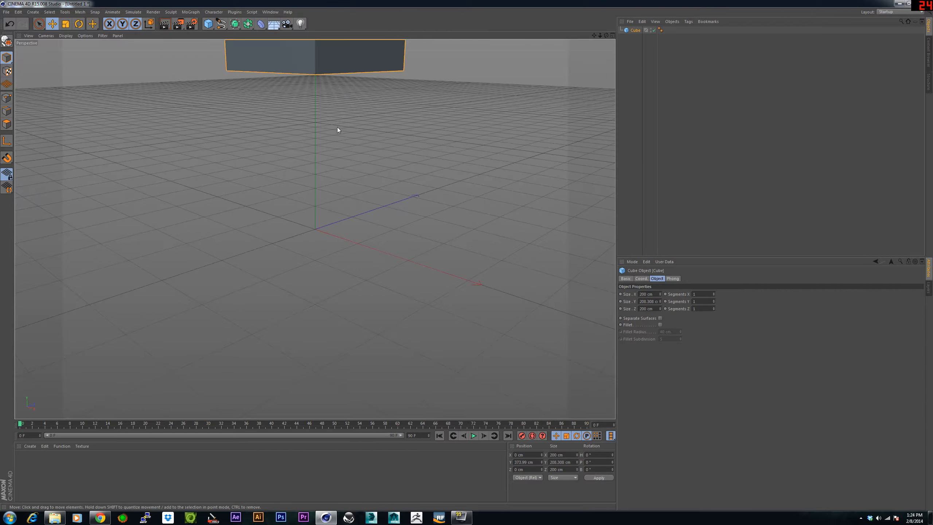
left_click_drag(321, 141, 354, 270, "alt")
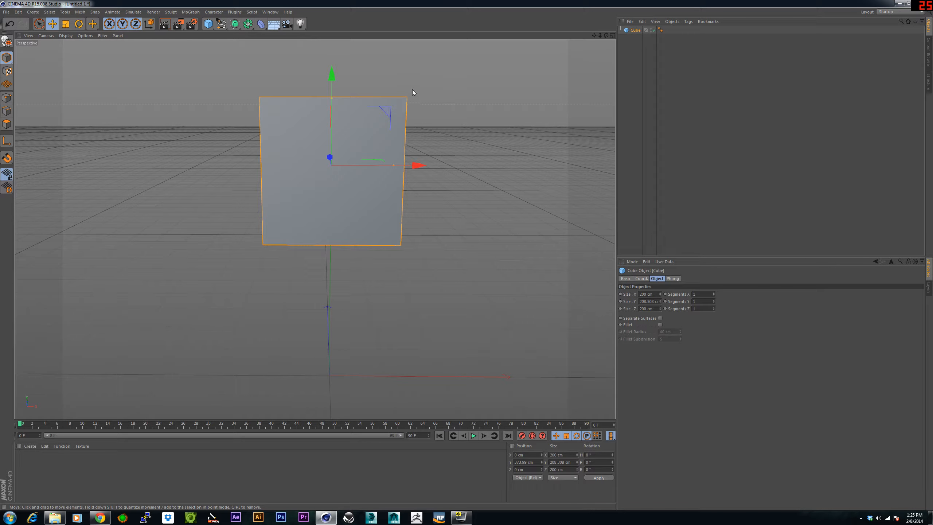
middle_click(405, 106)
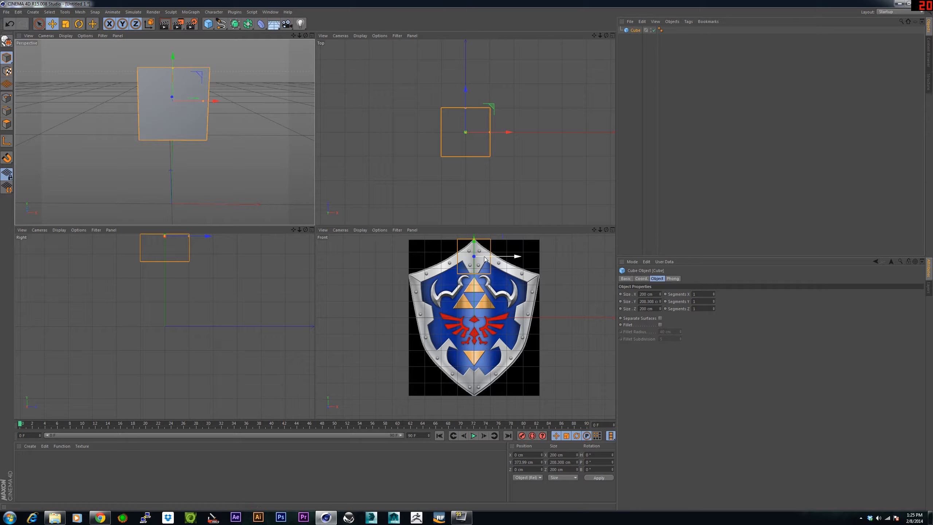
scroll(481, 257, "up", 2)
scroll(482, 256, "up", 1)
scroll(482, 257, "down", 1)
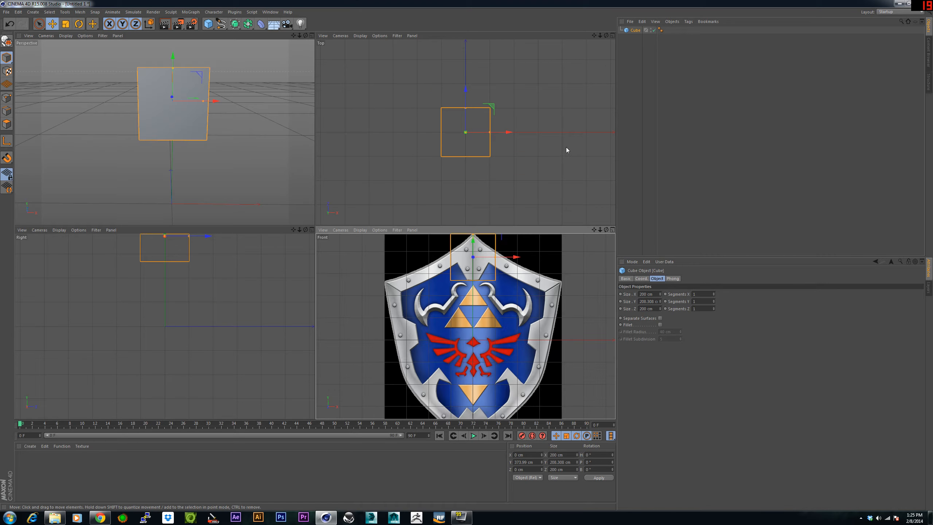
key("c")
scroll(500, 263, "up", 1)
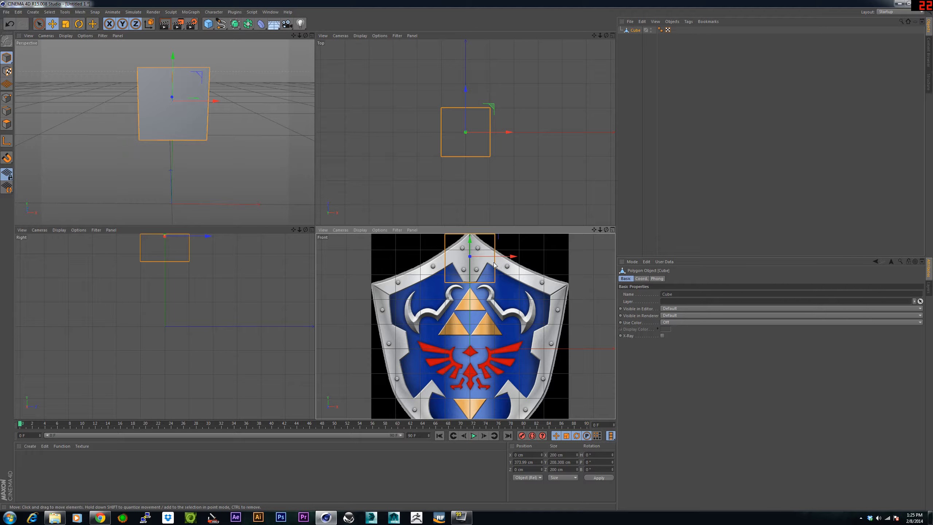
middle_click_drag(494, 265, 495, 308, "alt")
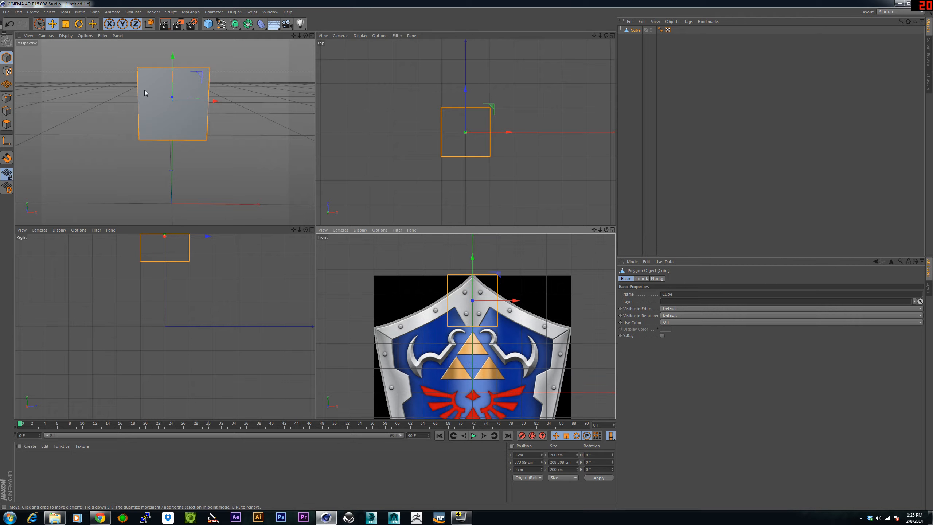
In Points mode, cut a vertical loop through the cube's centre with the Knife in Loop mode at 50% offset
scroll(147, 88, "up", 2)
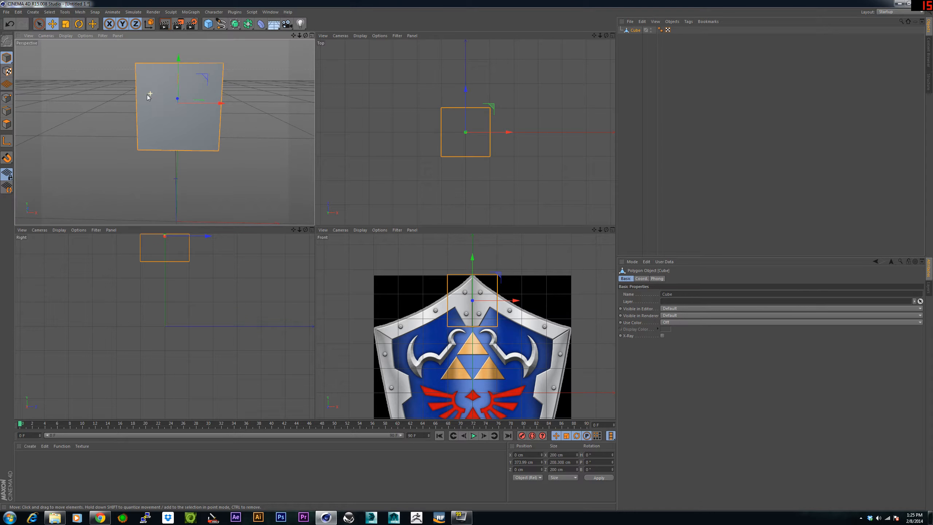
left_click_drag(148, 94, 144, 98, "alt")
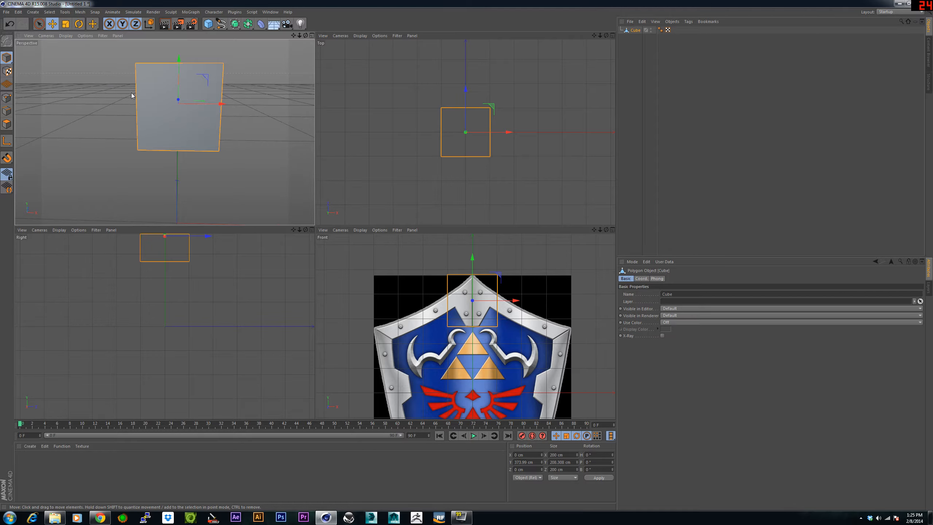
key("k")
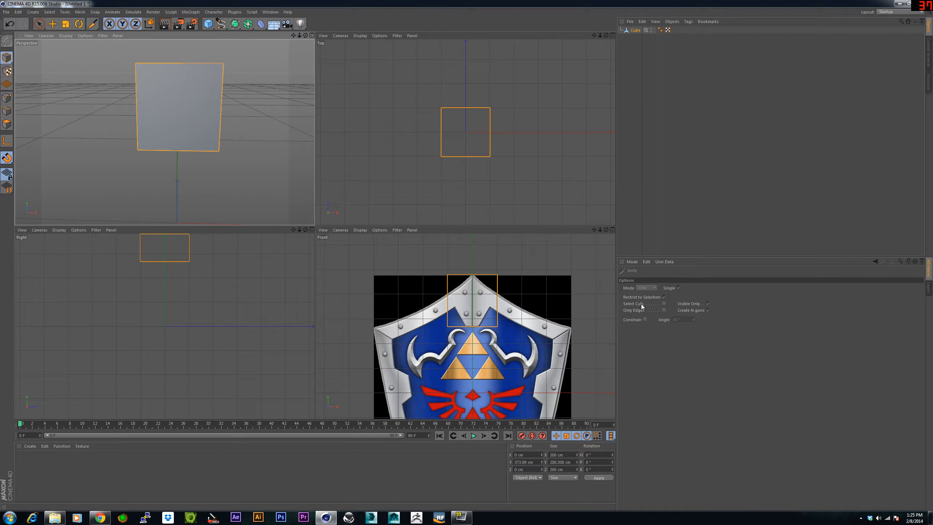
left_click(6, 97)
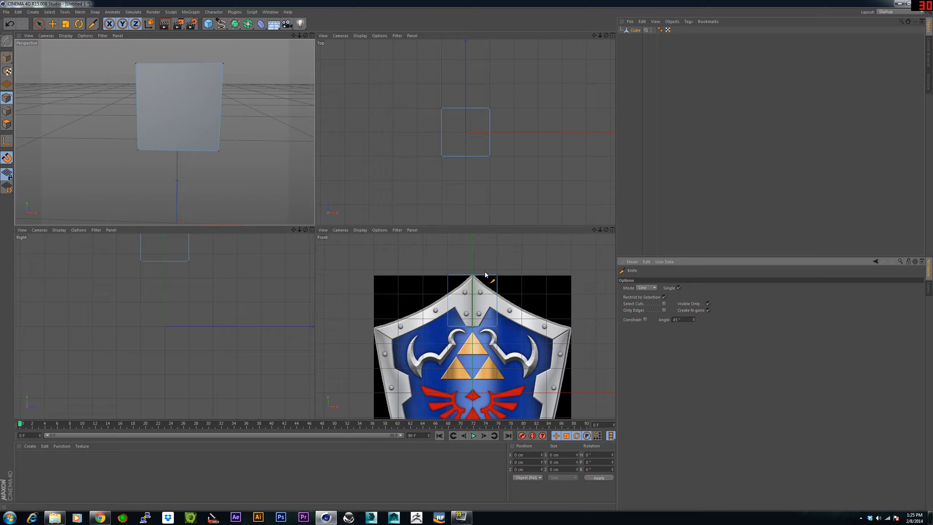
left_click(653, 288)
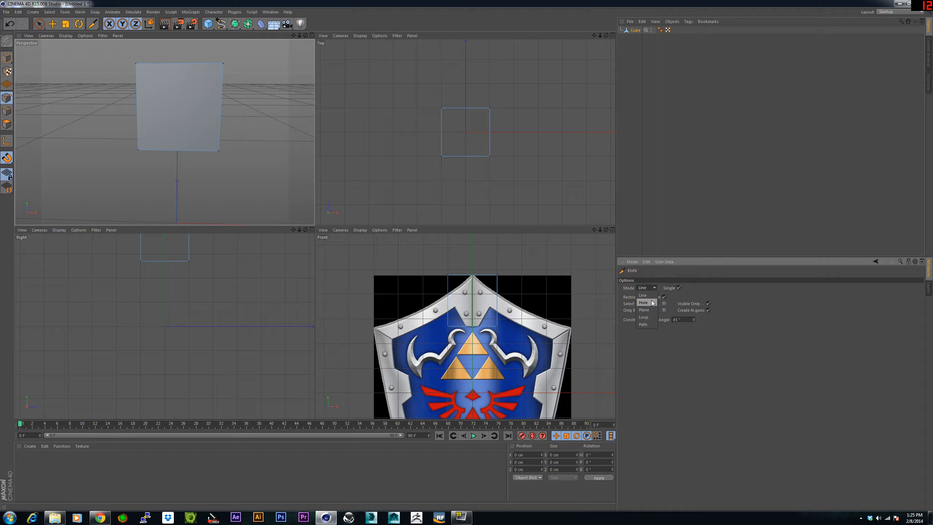
left_click(644, 317)
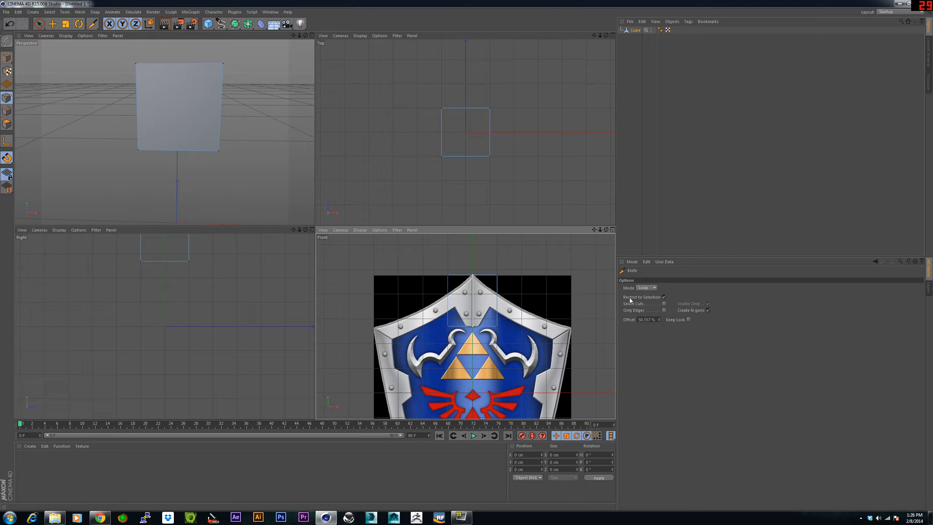
double_click(644, 320)
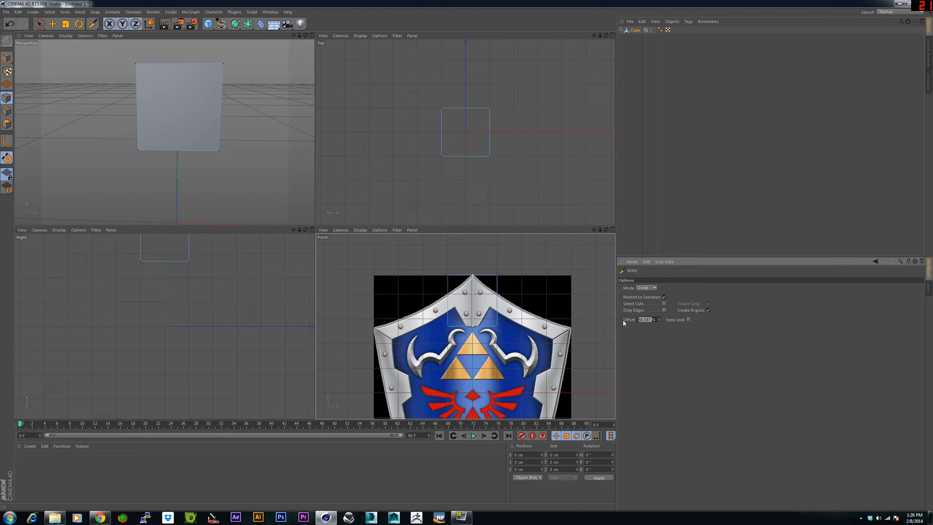
type("50")
key("Return")
left_click(514, 317)
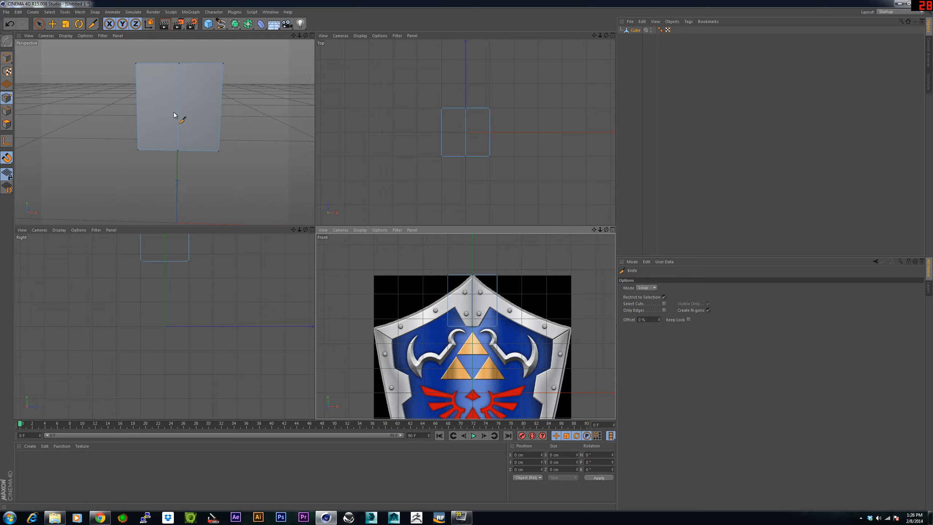
Try to delete the points on the cube's left side using Live Selection
key("space")
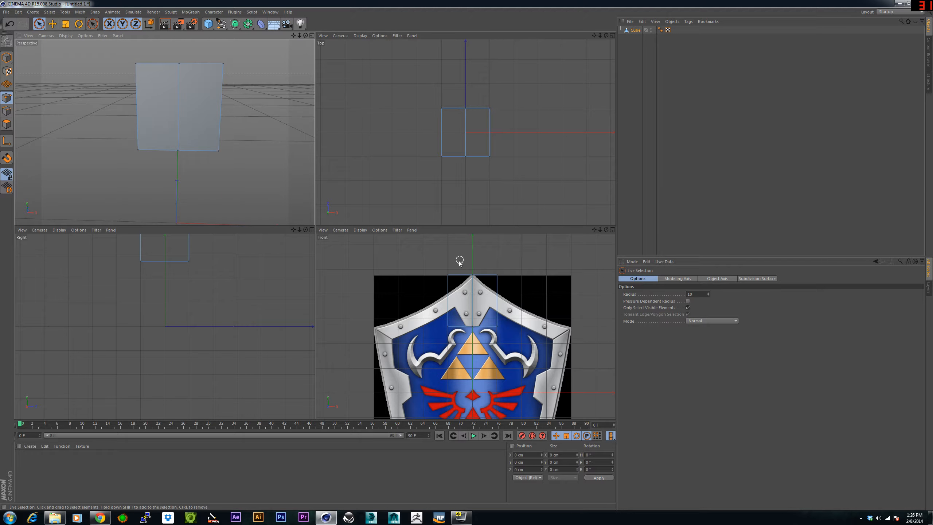
left_click(449, 275)
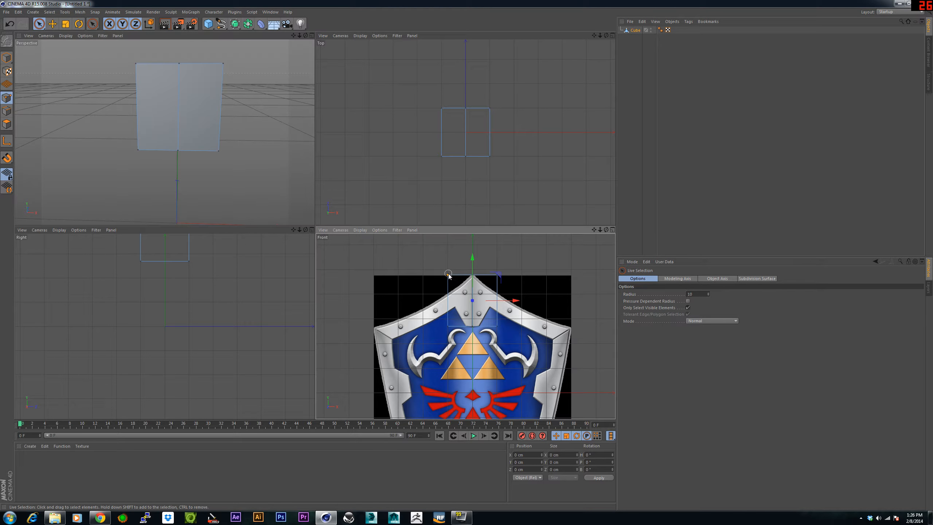
left_click(449, 328, "shift")
key("Delete")
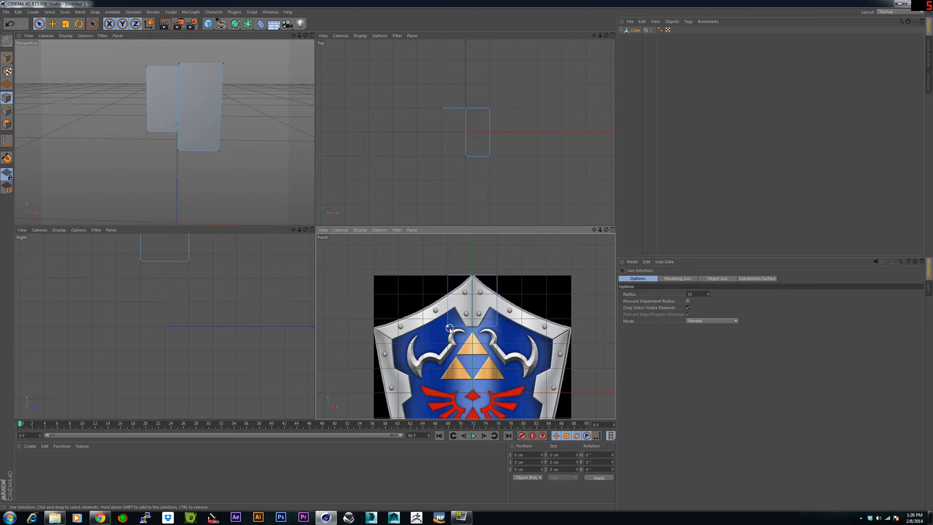
key("ctrl+z")
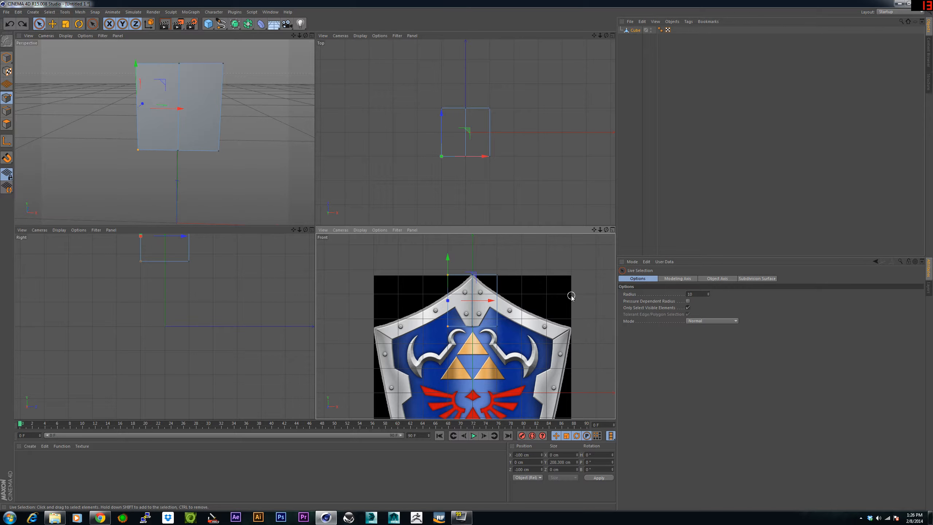
Turn off Only Select Visible Elements and delete all the points on the cube's left side
left_click(688, 308)
left_click(687, 307)
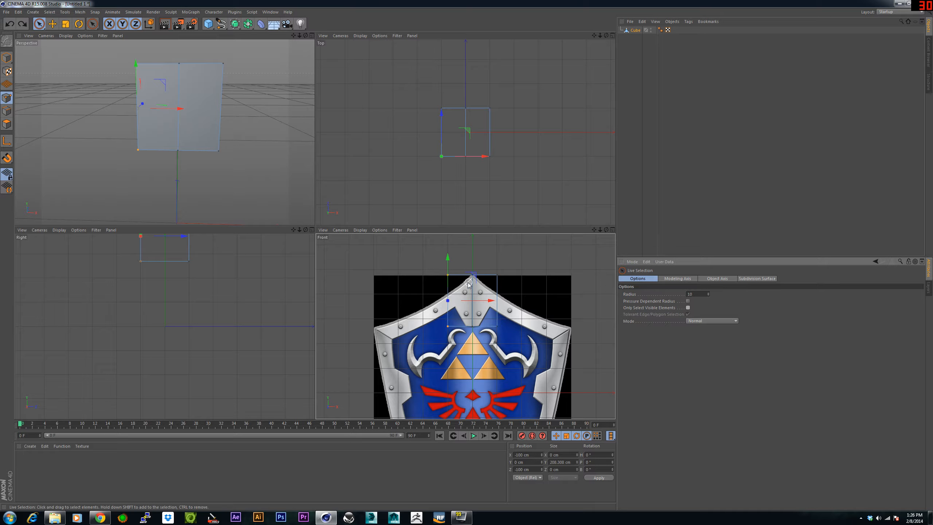
left_click(457, 265)
left_click(448, 275)
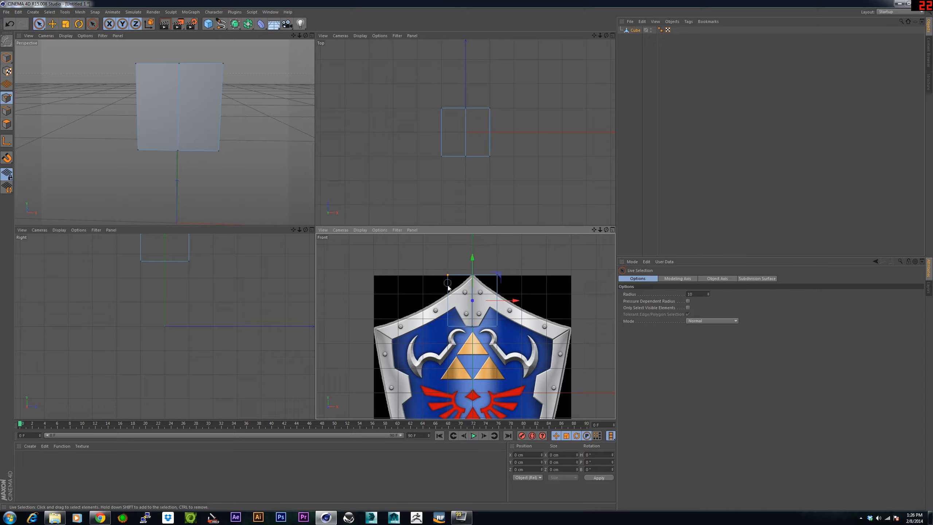
left_click(448, 330, "shift")
key("Delete")
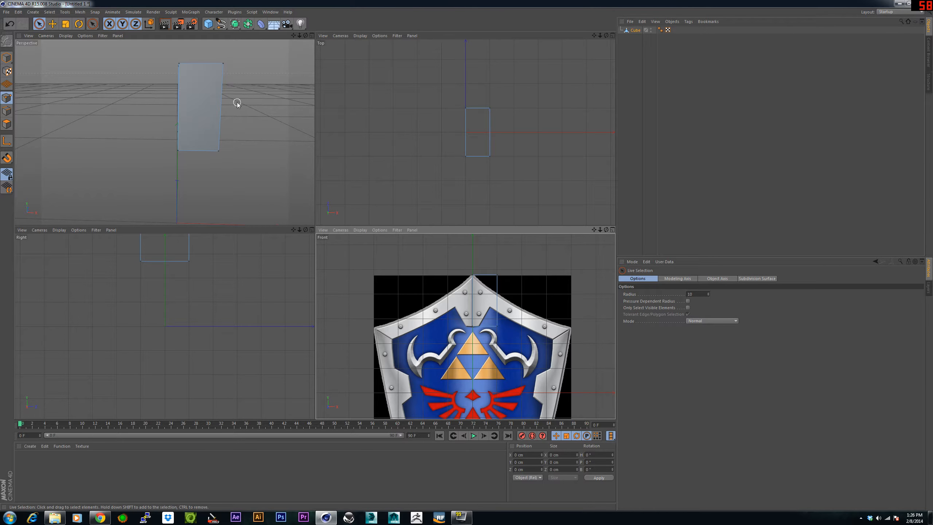
Set the half cube's Z scale to 0.3 in its coordinates
left_click(637, 92)
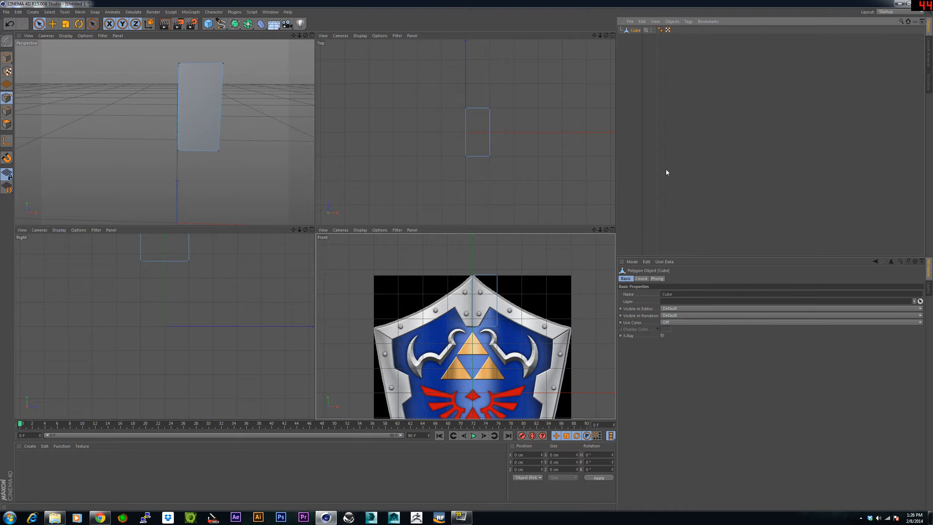
left_click(641, 278)
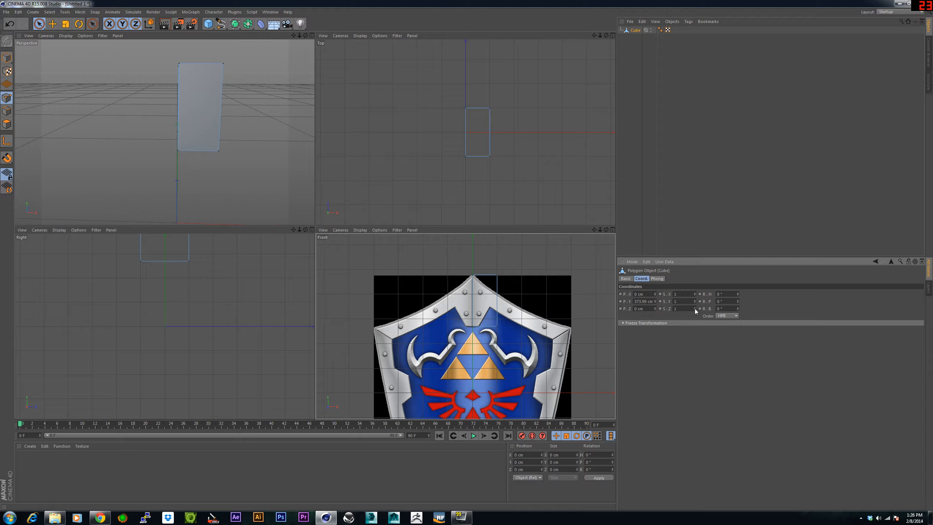
mouse_move(189, 167)
left_mouse_down("alt")
mouse_move(273, 191)
mouse_move(184, 167)
left_mouse_up("alt")
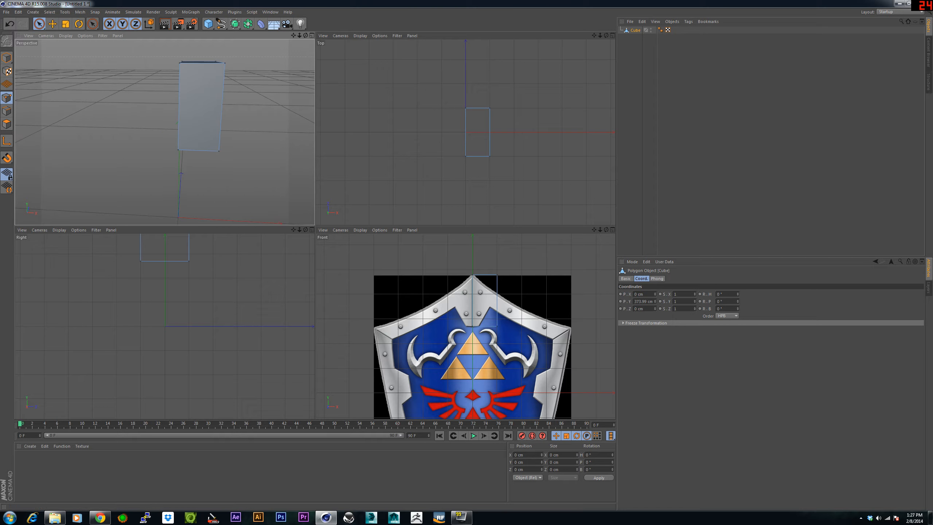
left_click_drag(694, 308, 694, 357)
Fit the half cube's right side to the shield's rim, moving upper points to about X 77, Y 44 cm and lower points to about X 25 cm
scroll(489, 304, "up", 5)
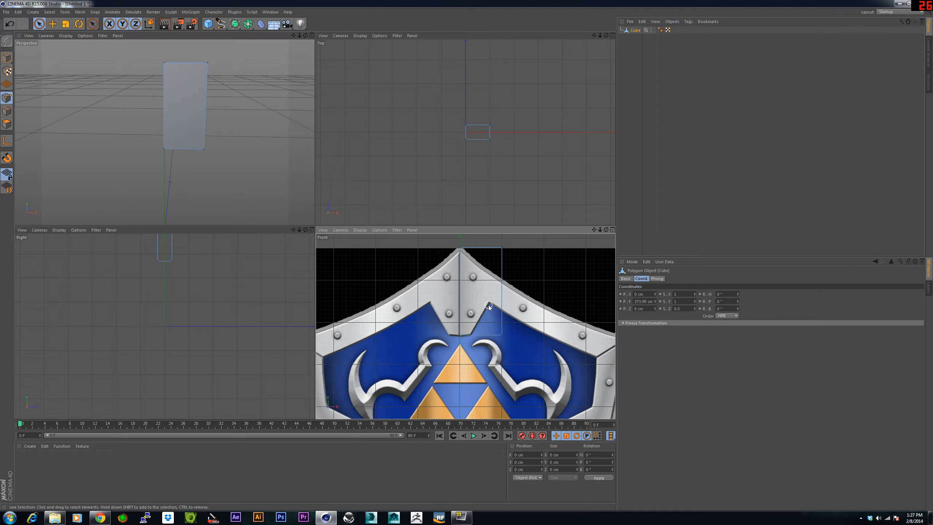
middle_click_drag(483, 315, 480, 323, "alt")
left_click_drag(472, 324, 481, 325, "alt")
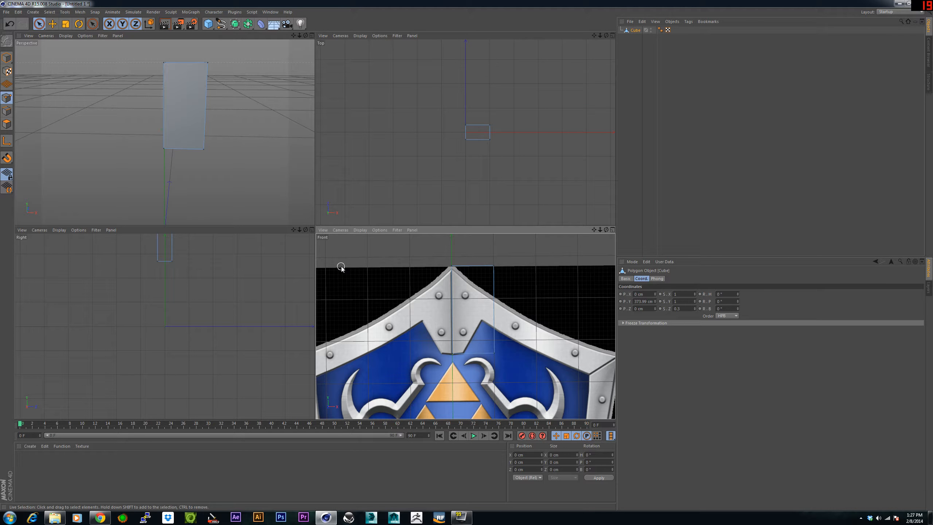
left_click(492, 264)
left_click_drag(492, 241, 486, 274)
left_click_drag(537, 299, 535, 297)
left_click_drag(492, 256, 490, 252)
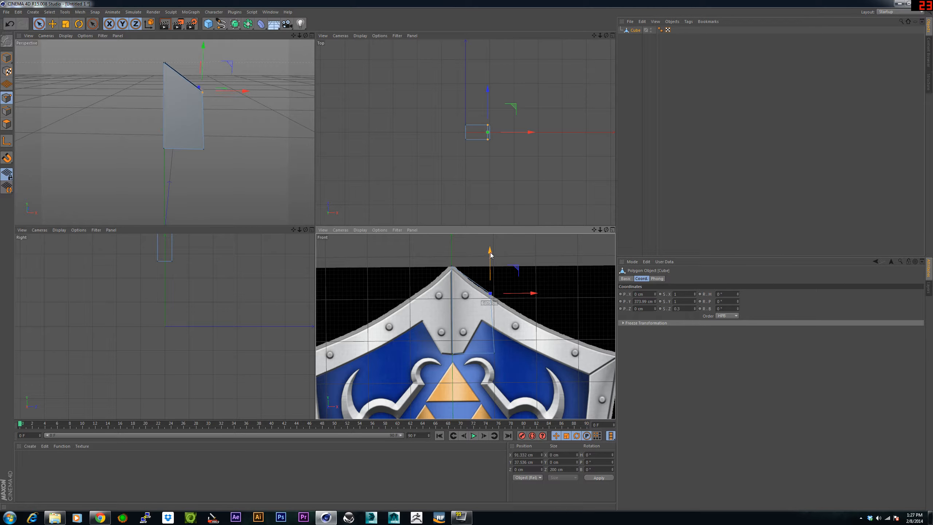
left_click_drag(533, 293, 527, 293)
left_click_drag(487, 257, 487, 253)
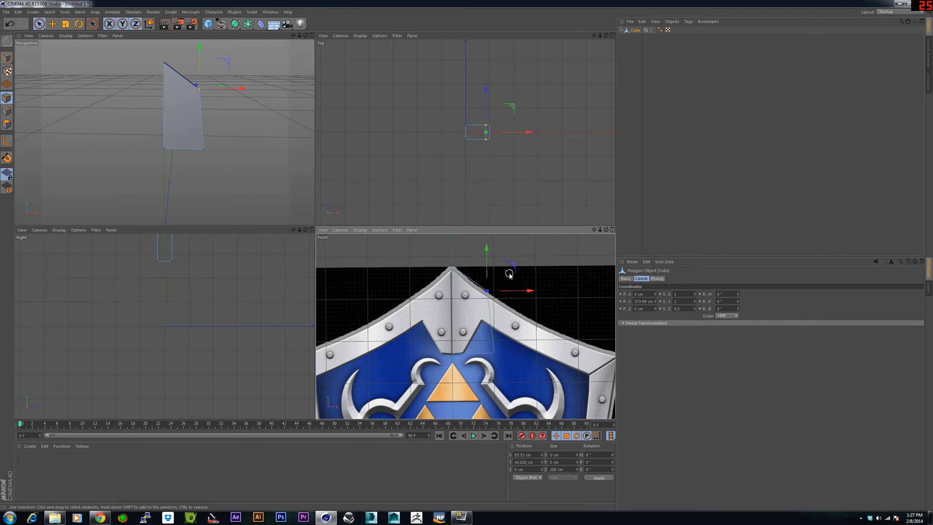
left_click_drag(525, 294, 521, 293)
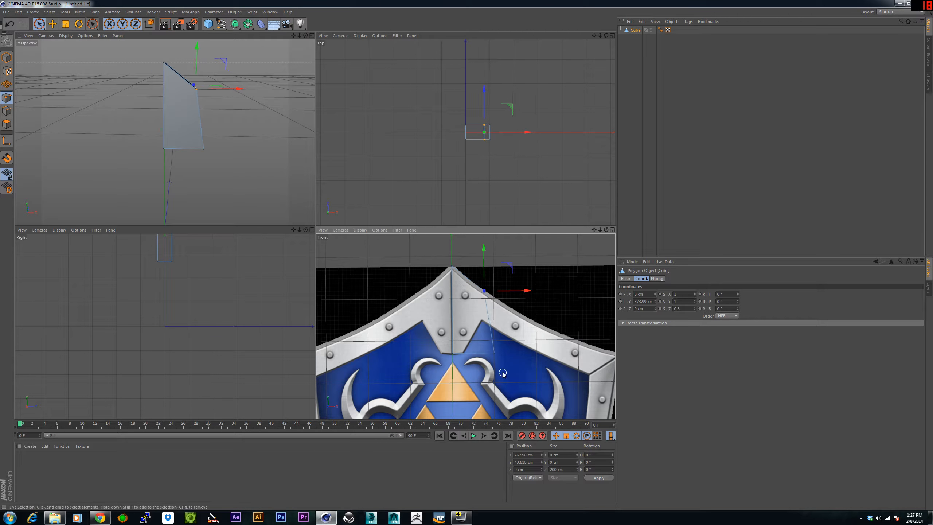
left_click(494, 354)
left_click_drag(537, 354, 505, 354)
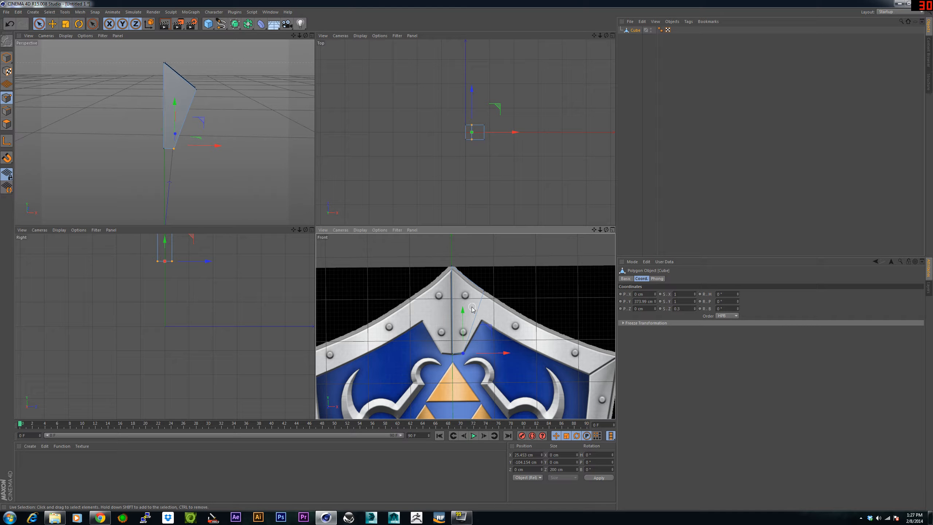
Use the Knife in Line mode to cut across the middle of the half cube over the shield's front view
key("k")
key("l")
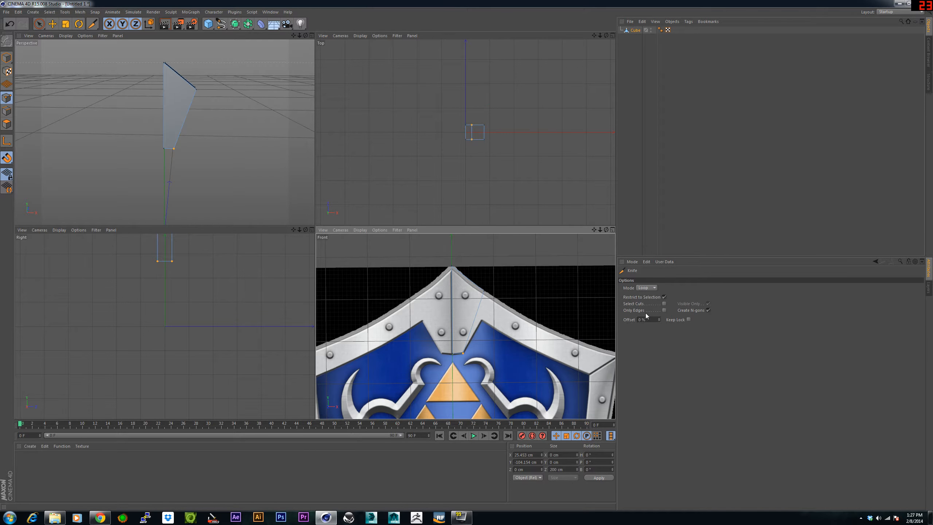
left_click(654, 288)
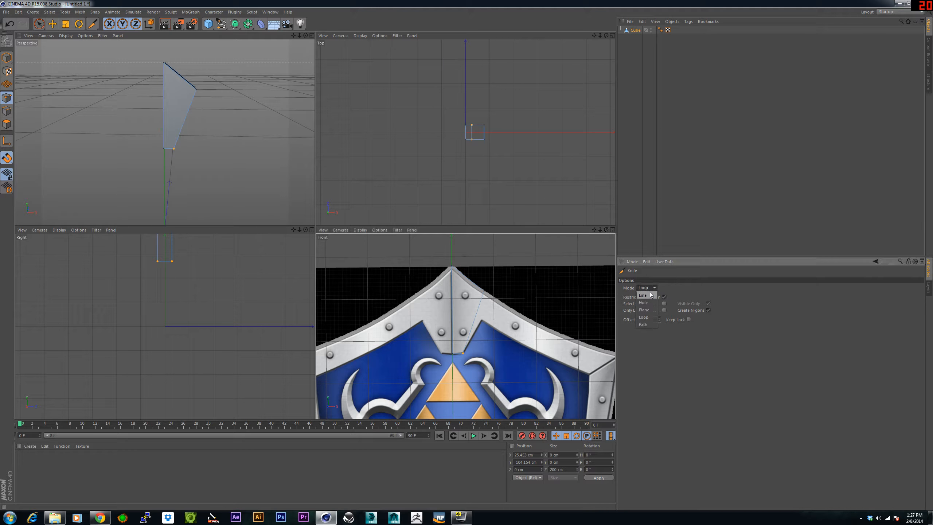
left_click(649, 296)
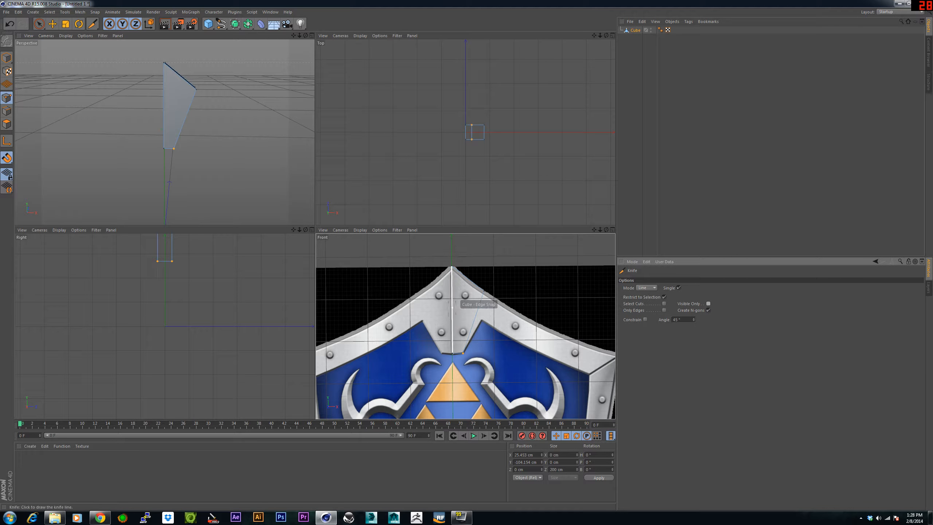
left_click_drag(445, 307, 483, 318)
key("space")
key("space")
key("space")
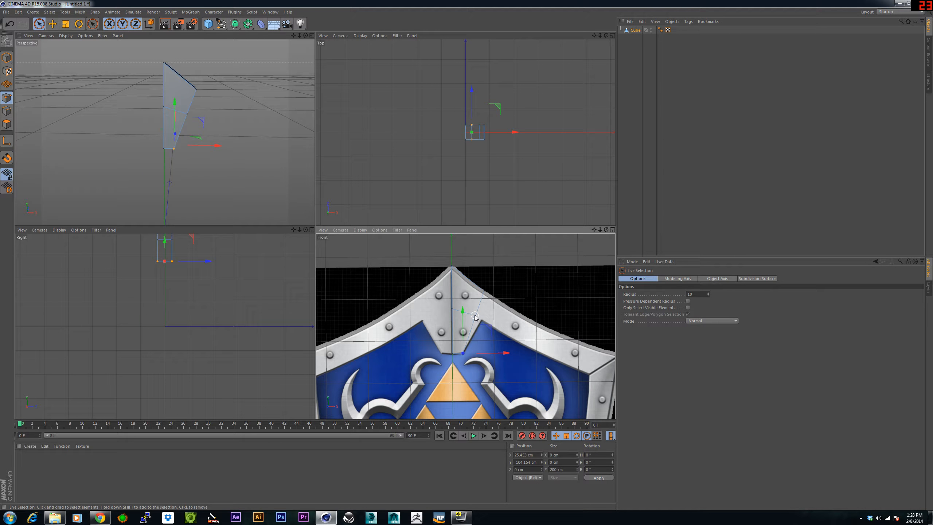
Move the cut's right-side points to the rim's inner corner at about X 71, Y -23 cm and switch to polygon editing
left_click_drag(476, 317, 481, 276)
left_click_drag(509, 319, 508, 317)
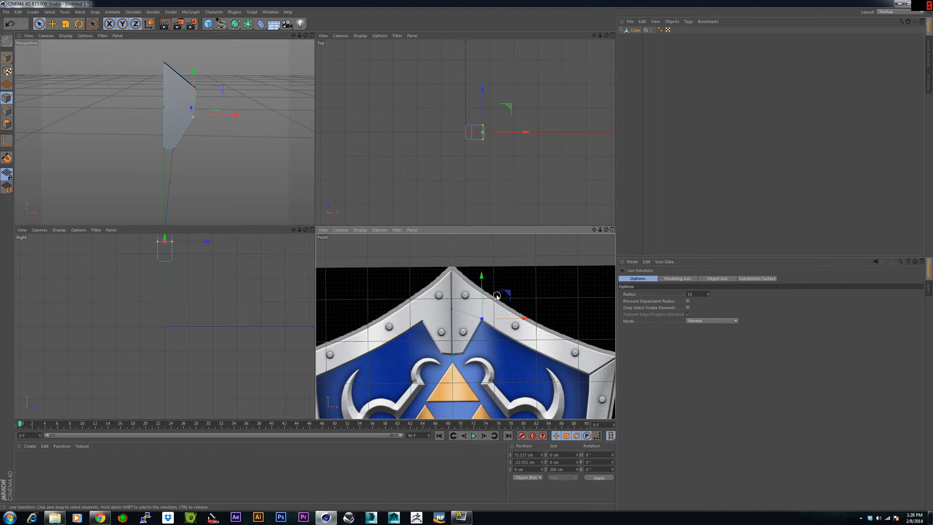
left_click_drag(484, 277, 482, 281)
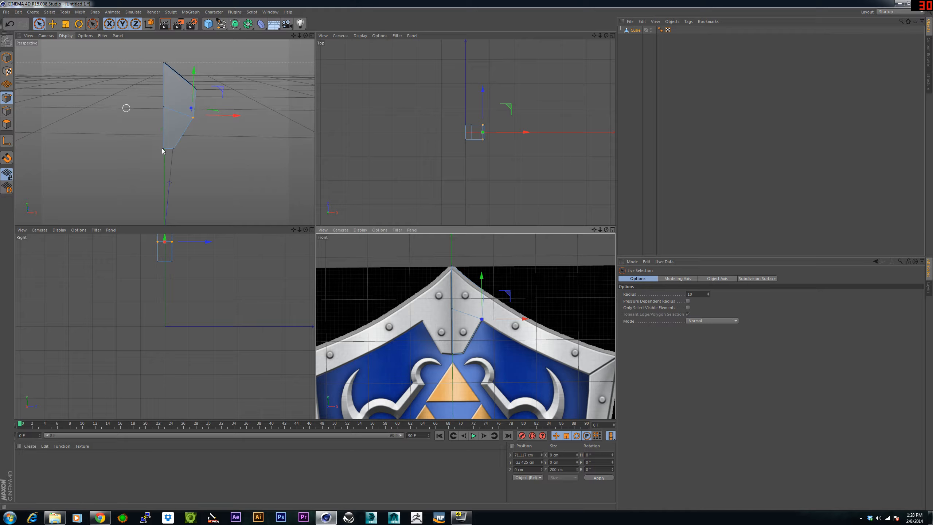
left_click(7, 124)
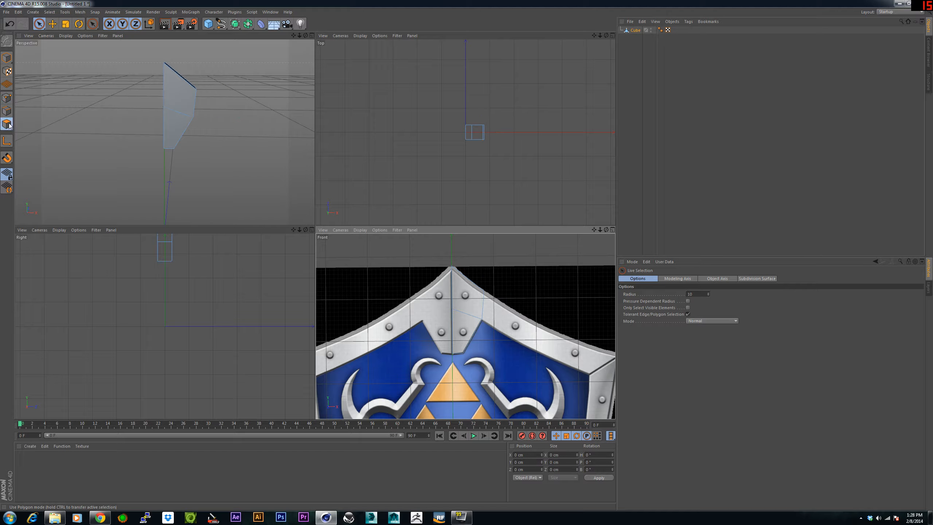
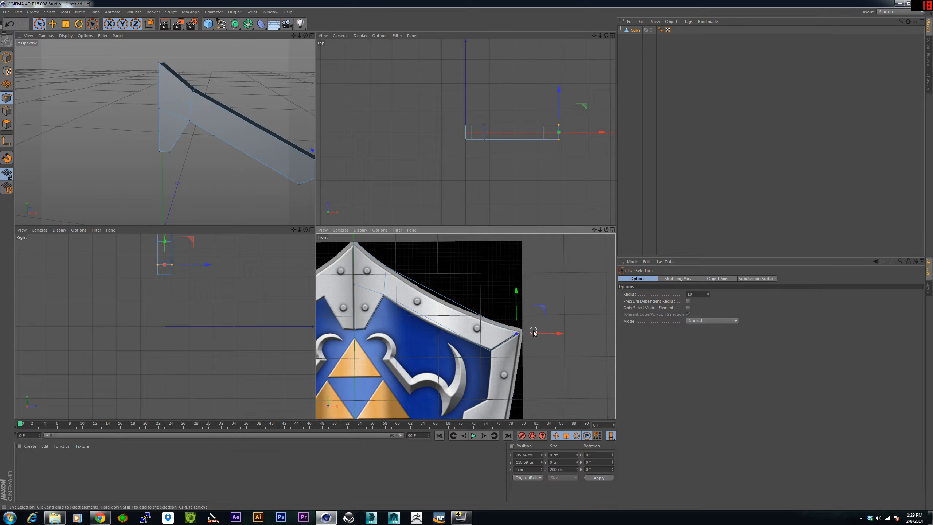
Move the rim arm's outer end points to about X 396, Y -114 cm and knife a line across the arm's middle
left_click_drag(551, 333, 554, 334)
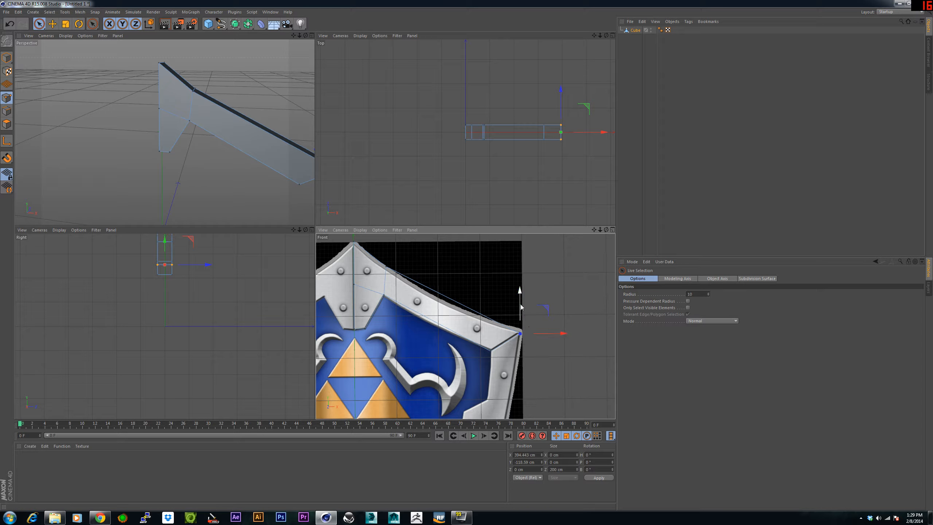
left_click_drag(521, 306, 537, 333)
key("k")
left_click_drag(452, 290, 424, 333)
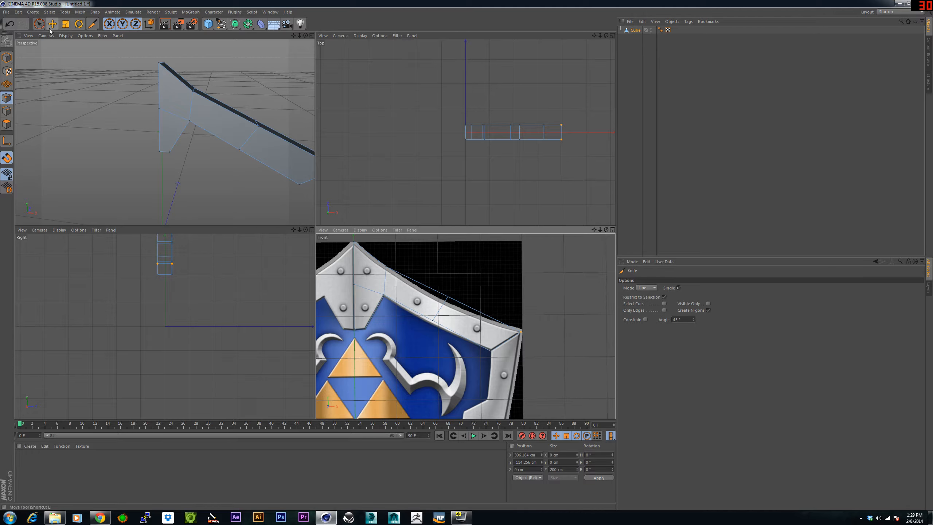
Lower the middle cut's inner and outer points to follow the rim's curve, the outer ones to about X 225, Y -44 cm
left_click(38, 24)
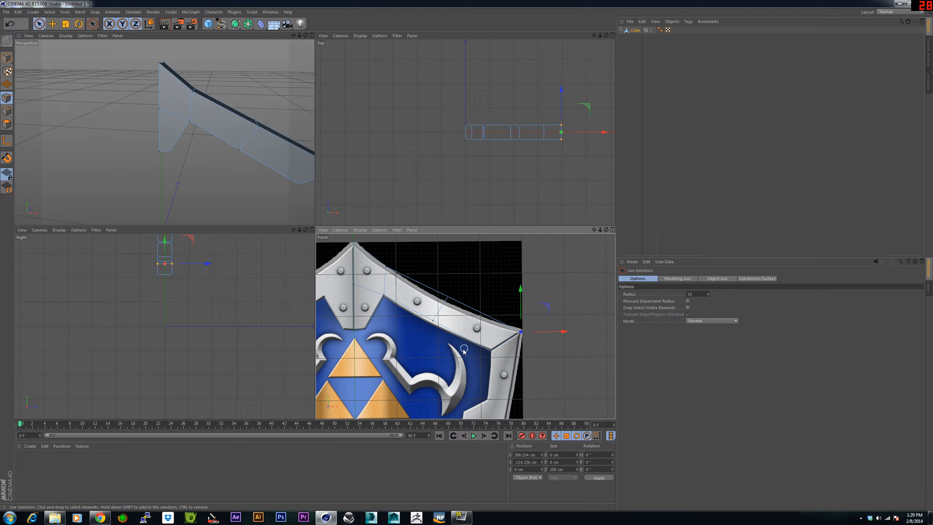
left_click(433, 320)
left_click_drag(430, 279, 432, 284)
left_click(447, 297)
left_click_drag(448, 255, 448, 262)
Knife a second cut nearer the shield's tip and fit its points to the rim's curve, inner ones at about X 129, Y -63 cm
middle_click_drag(452, 305, 434, 305, "alt")
key("k")
left_click_drag(410, 284, 386, 316)
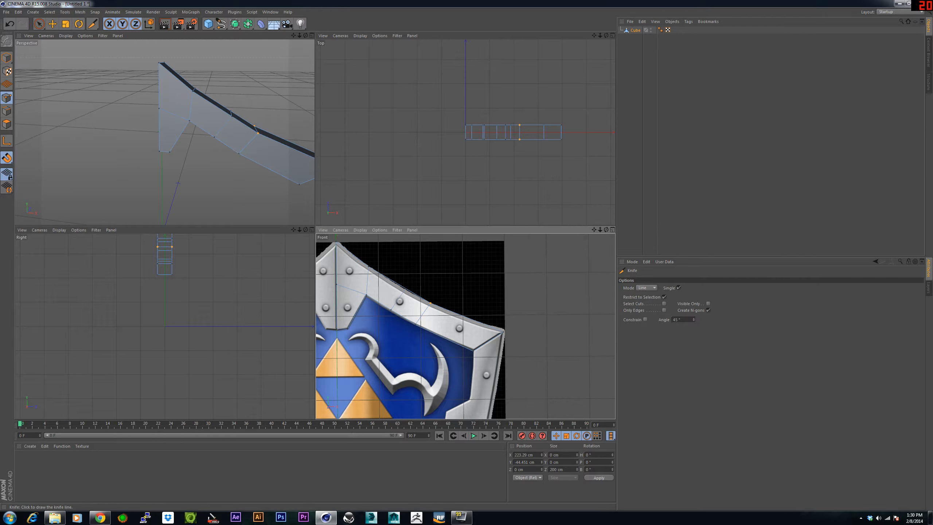
key("space")
left_click(406, 289)
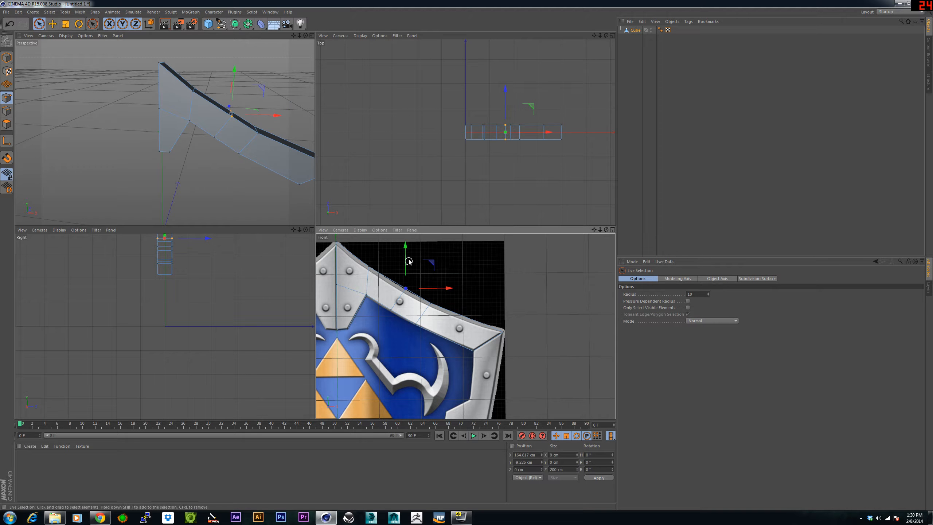
left_click_drag(405, 248, 405, 249)
left_click(390, 309)
left_click_drag(390, 265, 390, 267)
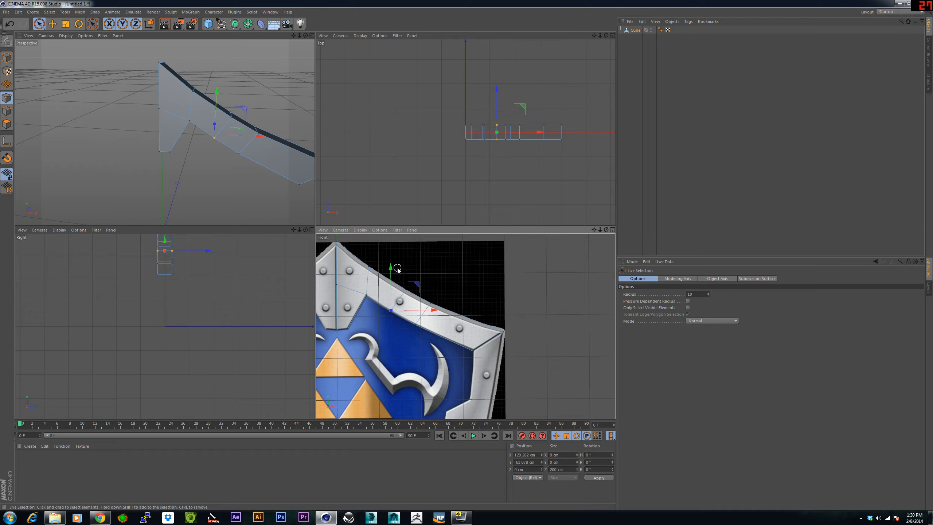
left_click_drag(390, 267, 389, 268)
Extrude the rim arm's end face downward and shift the new end back over the shield's side rim
middle_click_drag(456, 330, 391, 280, "alt")
left_click_drag(235, 166, 227, 148, "alt")
scroll(243, 157, "down", 4)
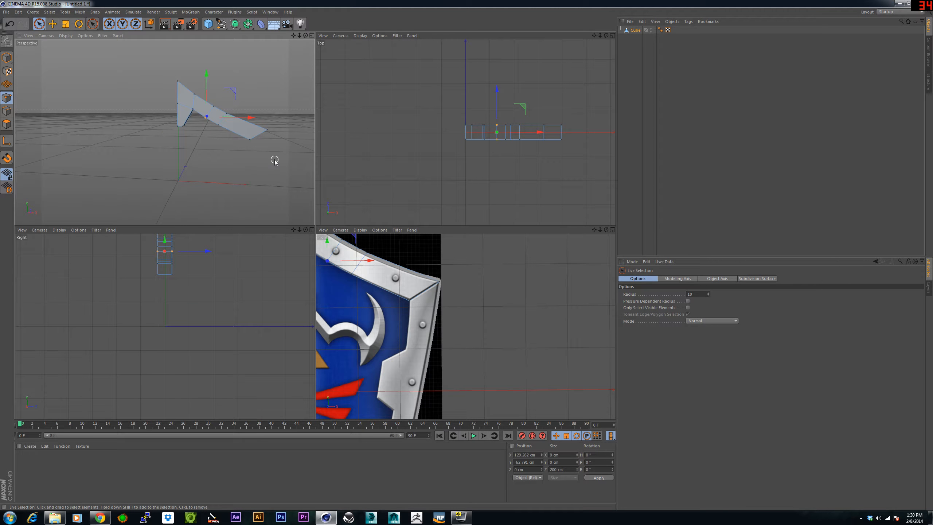
middle_click_drag(273, 158, 237, 168, "alt")
scroll(237, 171, "up", 8)
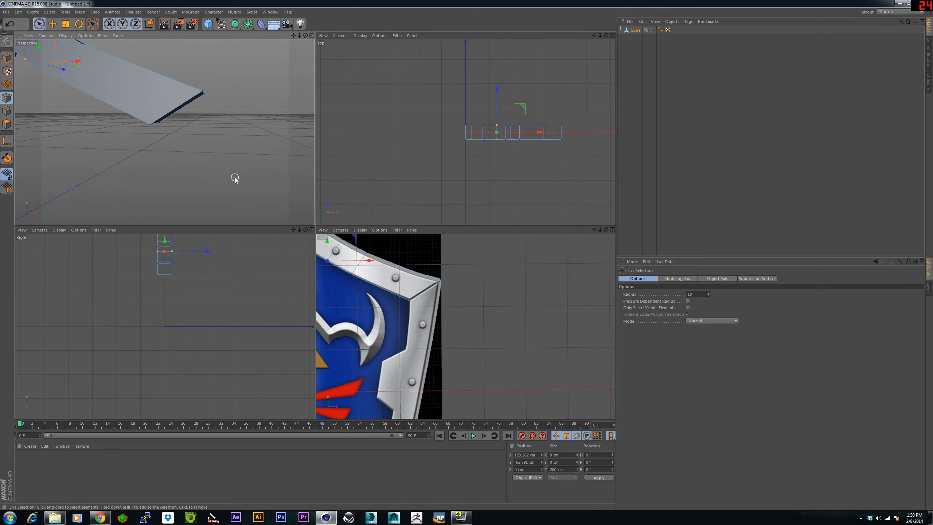
scroll(414, 329, "down", 4)
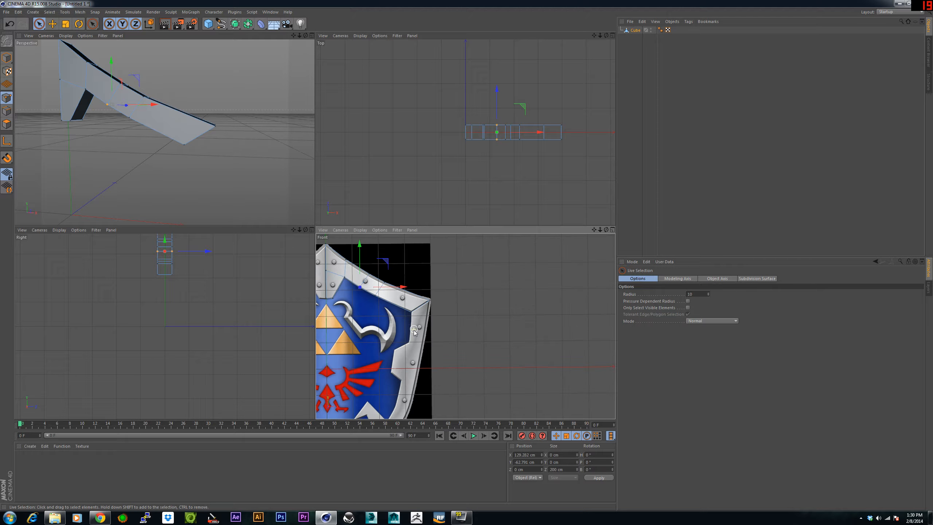
scroll(414, 332, "up", 2)
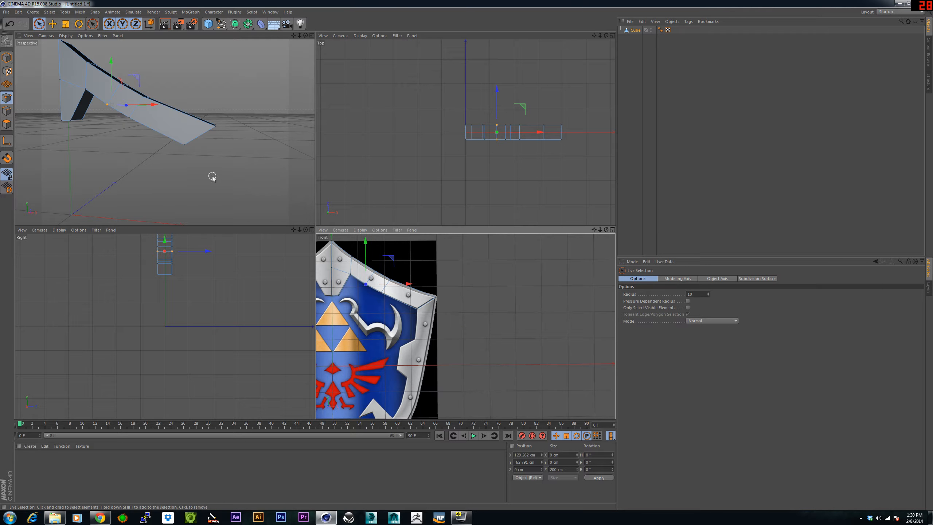
left_click_drag(197, 154, 170, 141, "alt")
left_click(6, 124)
left_click(186, 130)
left_click_drag(205, 171, 239, 223, "ctrl")
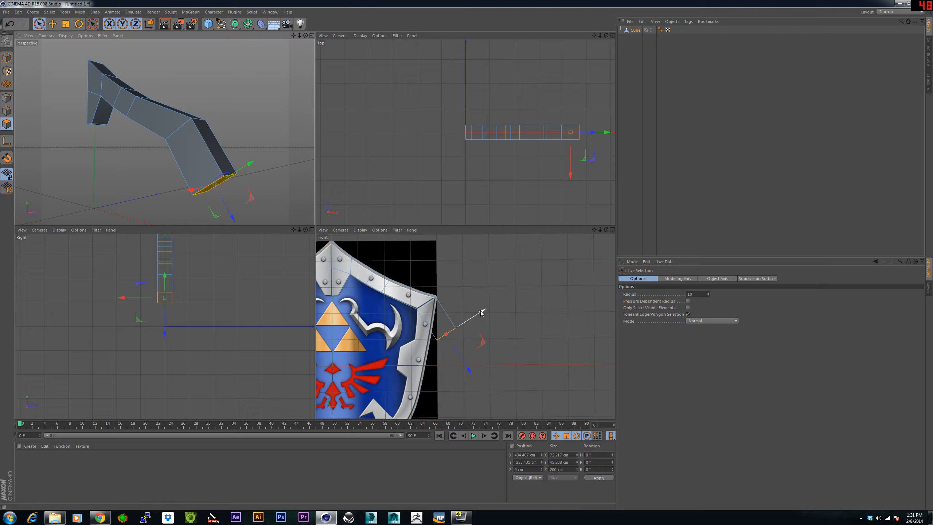
left_click_drag(483, 311, 415, 301)
Fit the extruded end's points to the side rim, inner ones at about X 316, Y -275 cm and outer ones at X 366, Y -281 cm
left_click(7, 98)
left_click(414, 355)
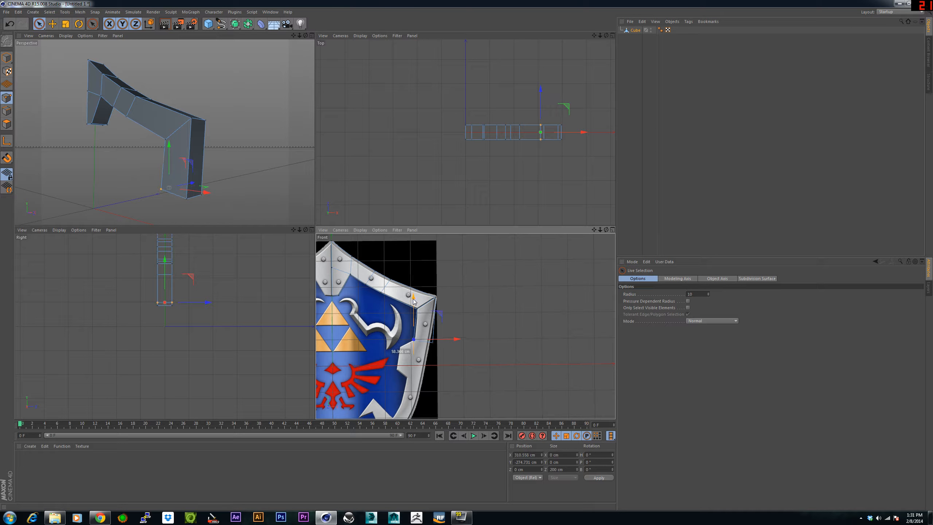
left_click_drag(455, 340, 457, 339)
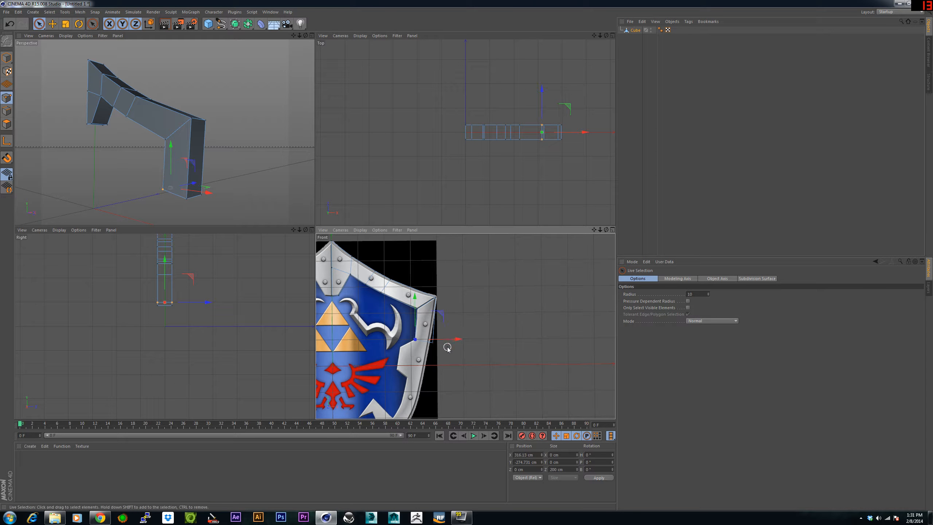
left_click(432, 343)
left_click_drag(432, 306, 433, 305)
left_click_drag(470, 340, 453, 344)
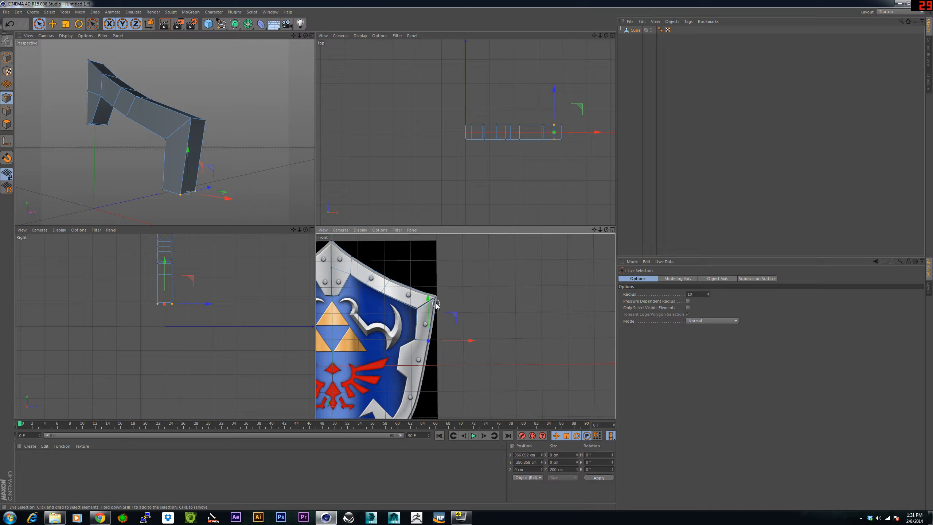
Nudge the rim's upper outer corner points up and outward onto the reference shield's corner
scroll(436, 304, "up", 2)
scroll(436, 304, "up", 2)
left_click(436, 291)
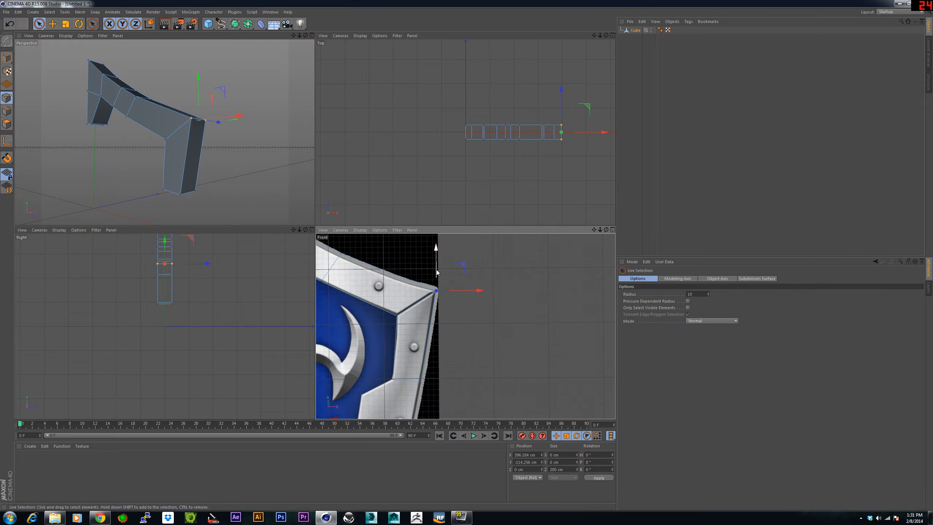
left_click_drag(436, 260, 436, 258)
left_click_drag(466, 288, 469, 288)
Refine the side rim's lower end points, setting the outer ones to about X 373 cm and the inner ones to about X 314 cm
middle_click_drag(429, 341, 438, 306, "alt")
left_click(430, 348)
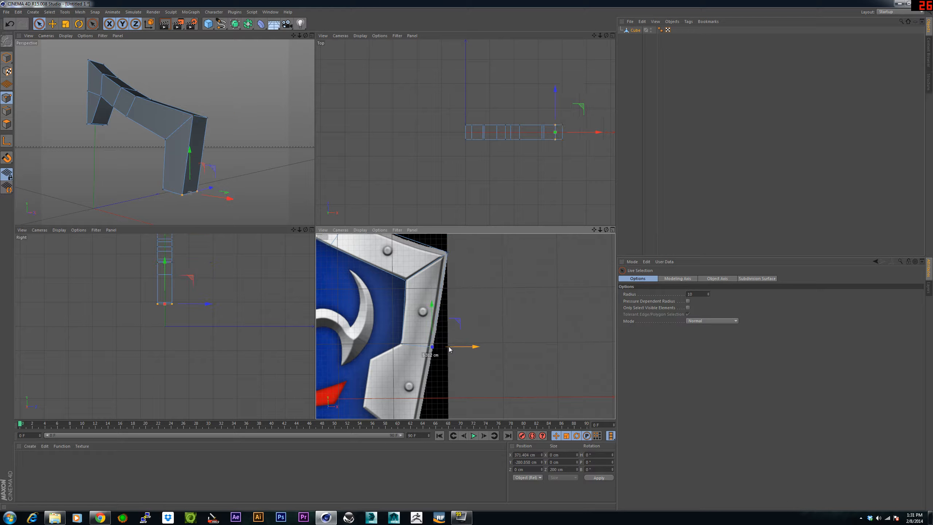
left_click_drag(451, 347, 451, 347)
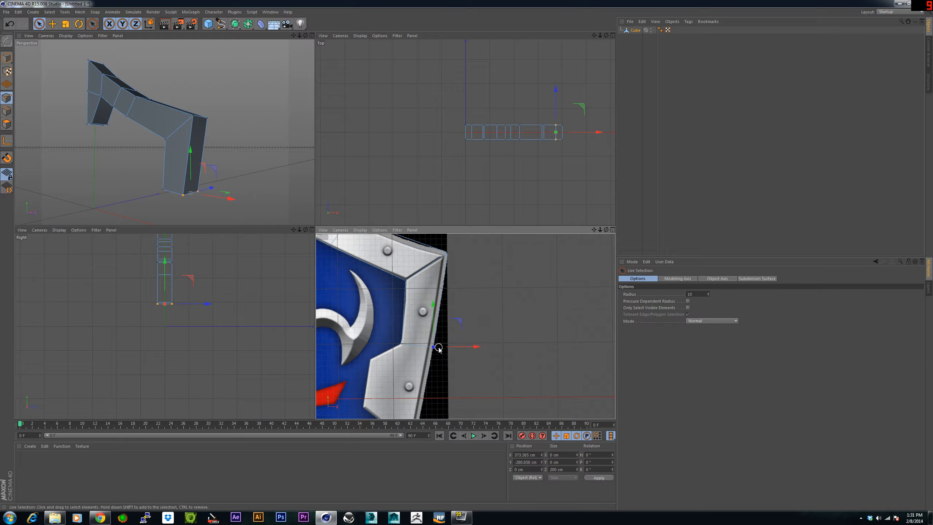
scroll(437, 347, "down", 1)
scroll(437, 346, "down", 1)
middle_click_drag(437, 347, 483, 316, "alt")
left_click(455, 314)
left_click_drag(477, 314, 476, 317)
middle_click_drag(462, 355, 473, 351, "alt")
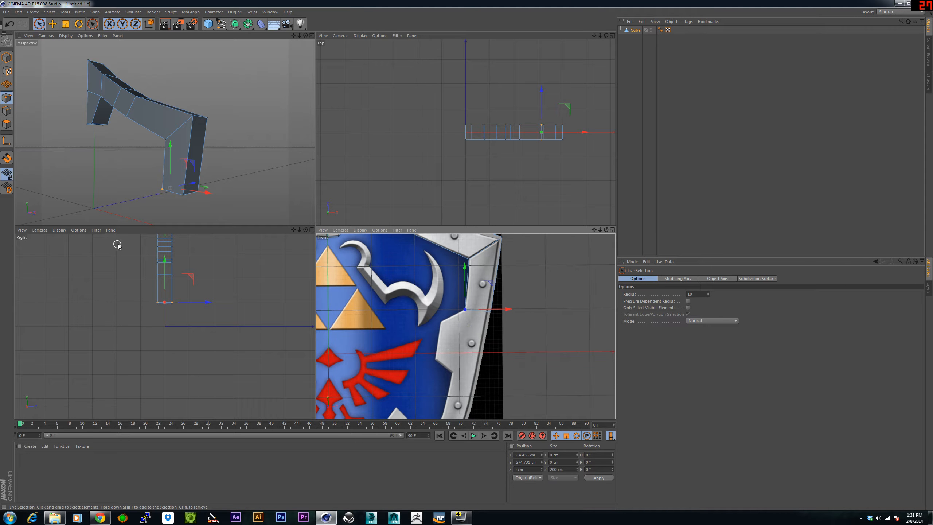
Extrude the side rim's bottom face down along the shield to about Y -427 cm
left_click_drag(140, 210, 186, 211, "alt")
left_click(6, 124)
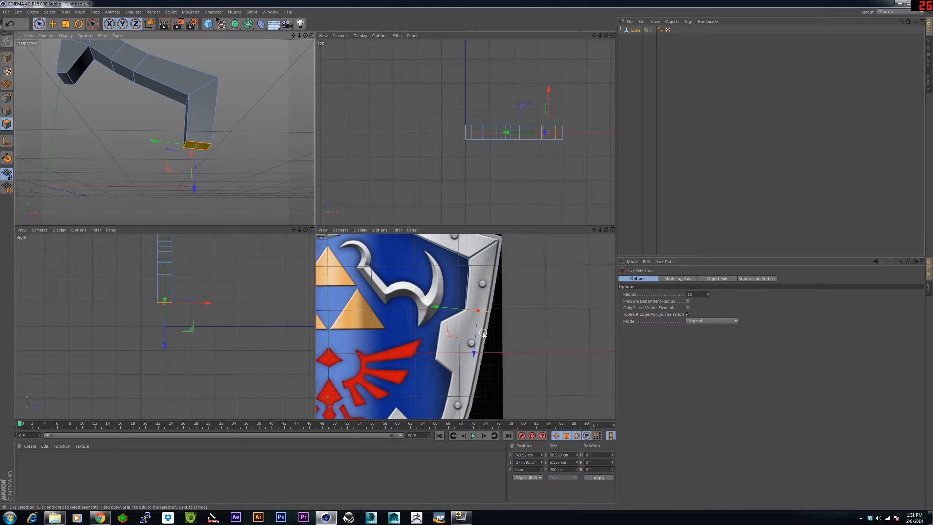
left_click_drag(472, 353, 463, 420)
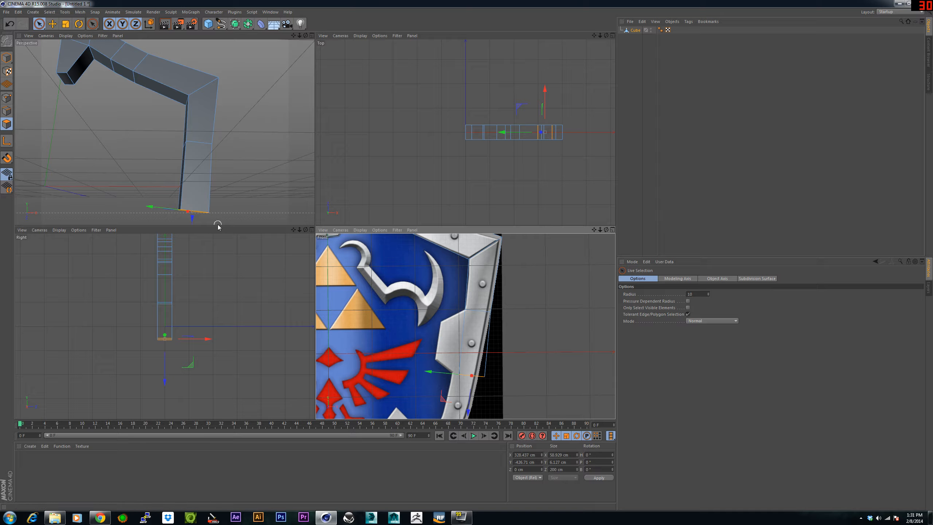
Fit the new end points to the rim, inner ones at about X 284, Y -420 cm and outer ones at X 343, Y -430 cm
left_click(7, 97)
left_click(460, 375)
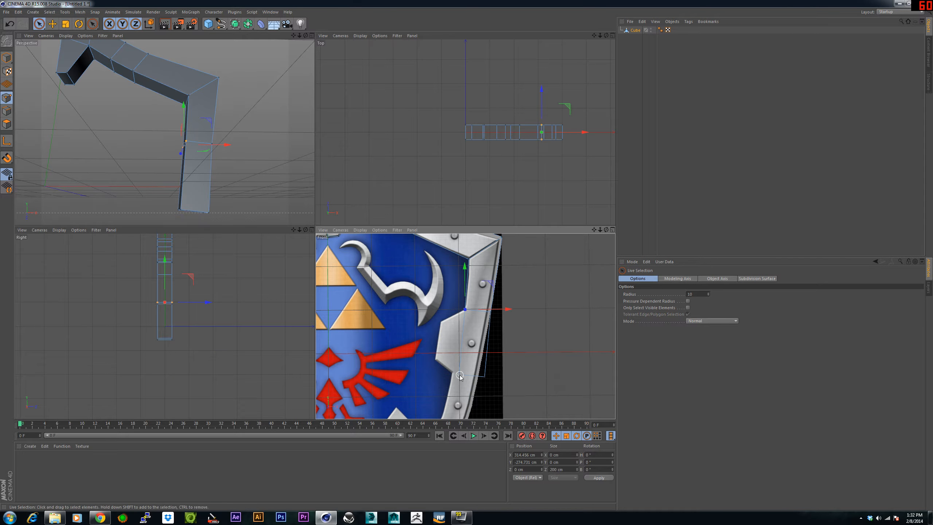
left_click_drag(497, 375, 488, 377)
left_click_drag(452, 337, 453, 335)
left_click(485, 377)
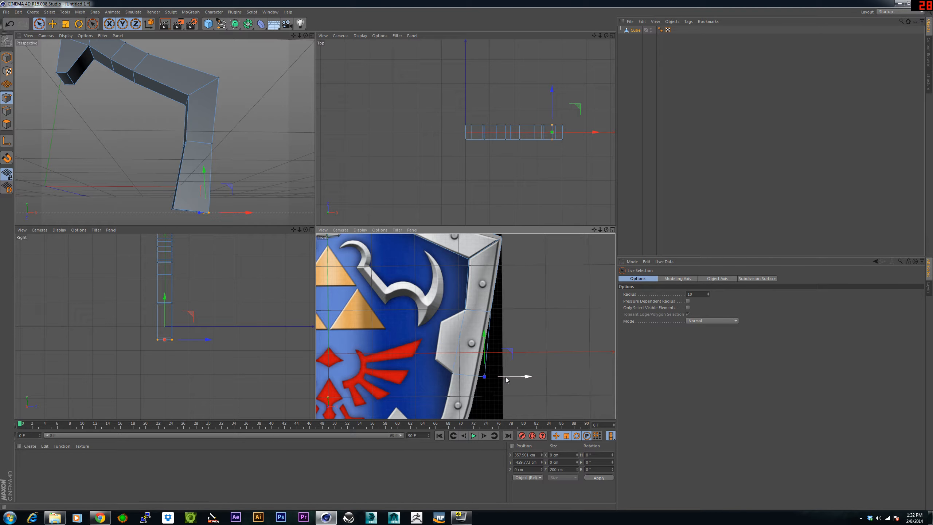
left_click_drag(506, 377, 500, 381)
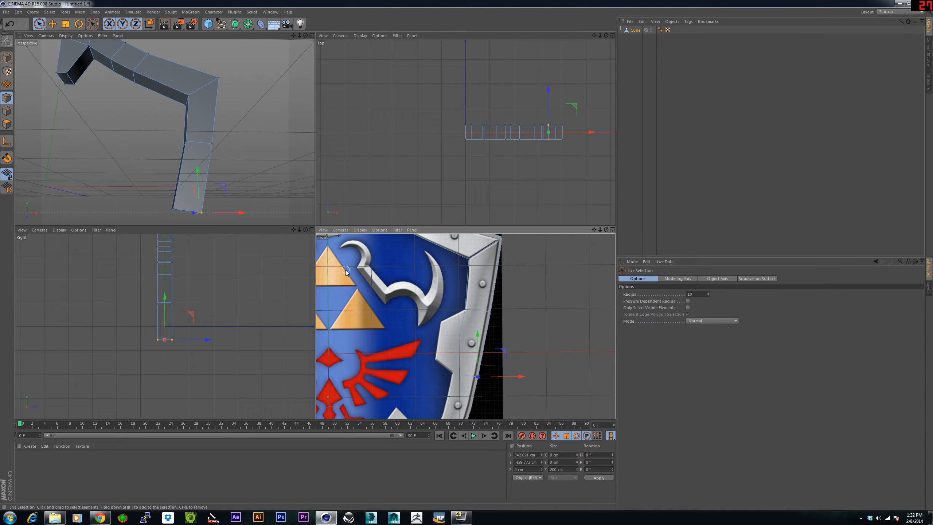
left_click(452, 372)
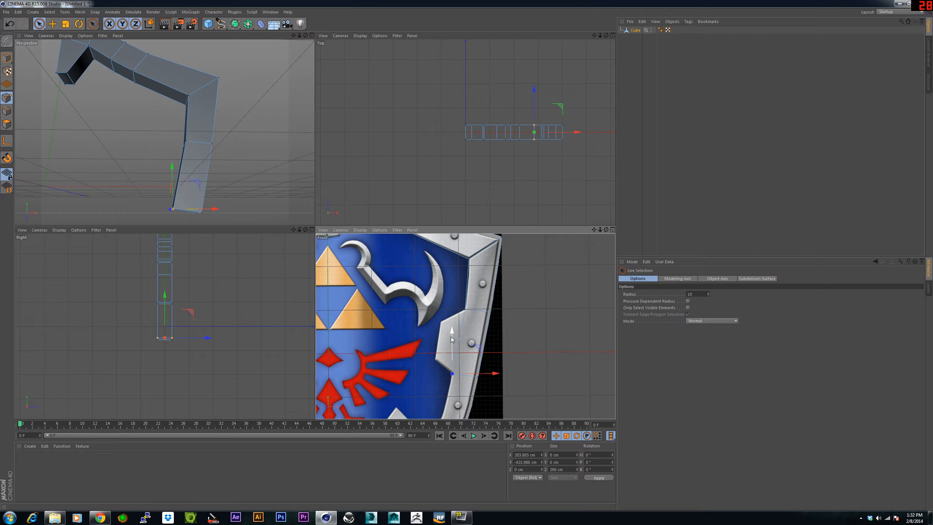
left_click_drag(452, 338, 452, 338)
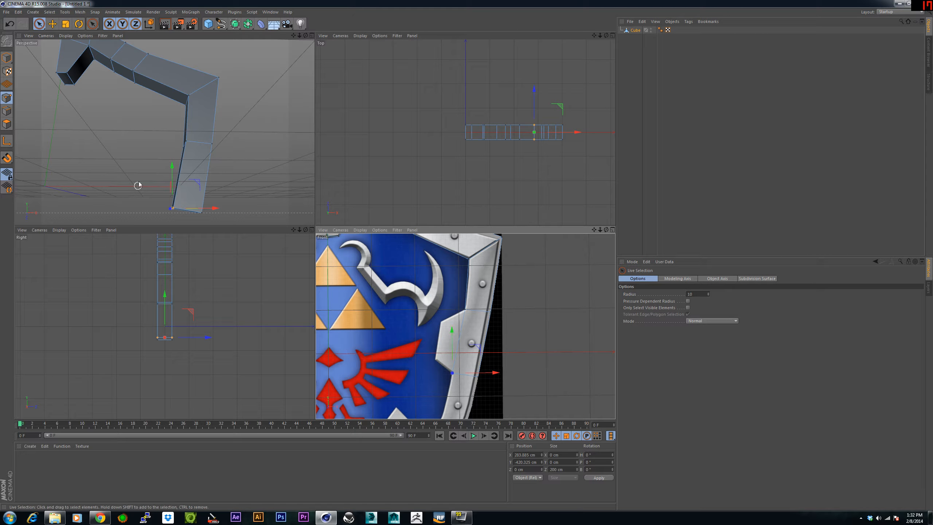
Extrude the inner side face of the side rim's lowest segment inward over the reference shield's inward tab
left_click(7, 124)
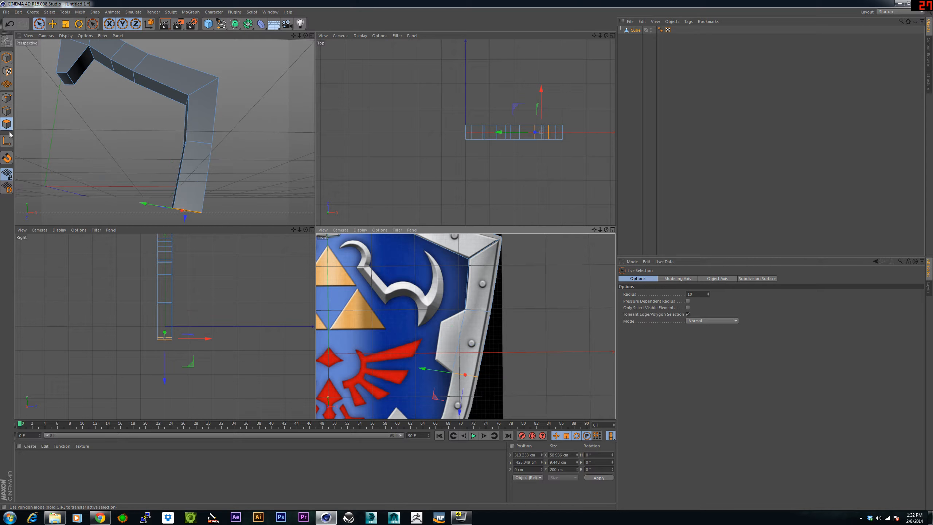
left_click(204, 211)
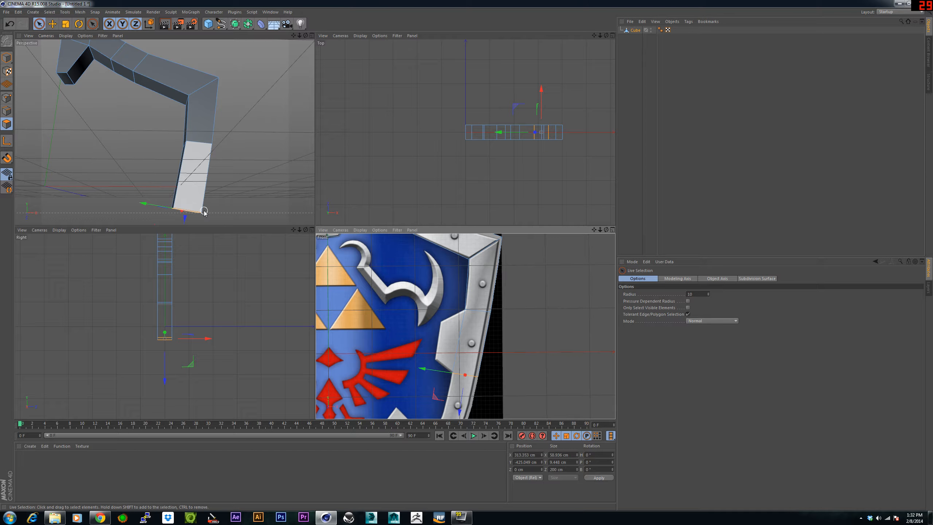
left_click(688, 308)
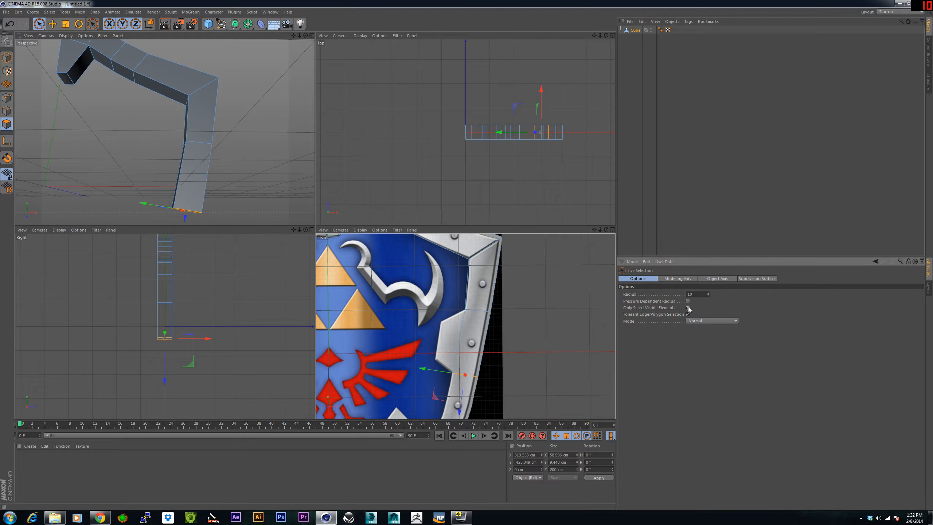
left_click_drag(174, 186, 138, 186, "alt")
left_click(170, 185)
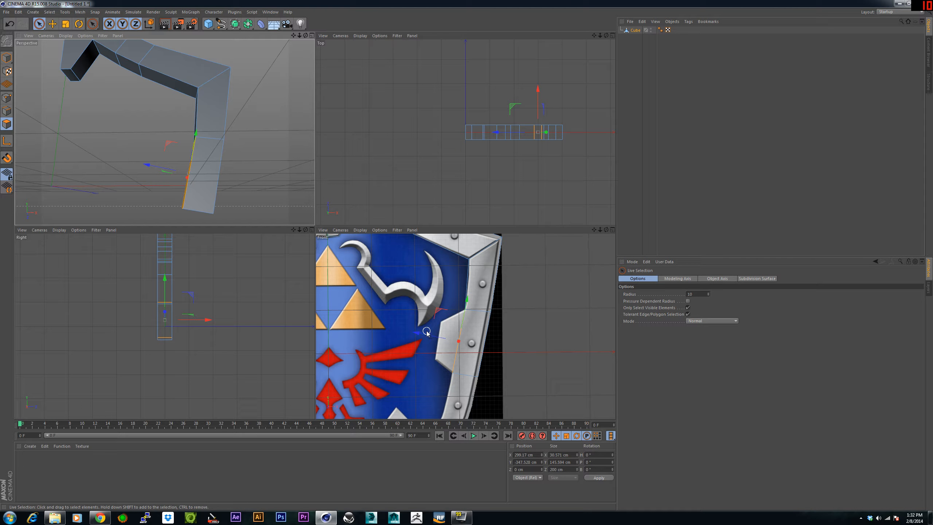
left_click_drag(422, 332, 402, 328, "ctrl")
Lower the extruded tab's upper inner points to about Y -299 cm and shift them sideways onto the reference's upper tab corner
left_click(6, 98)
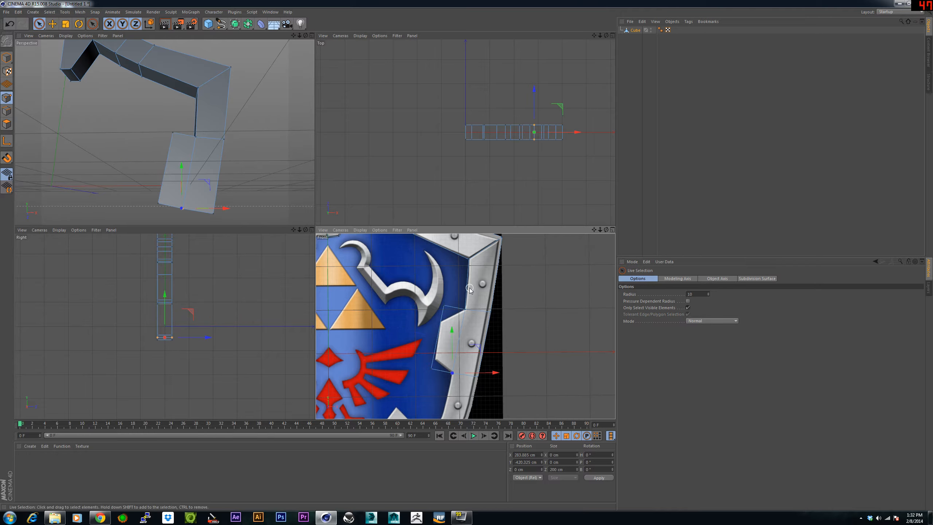
left_click(688, 307)
left_click(444, 305)
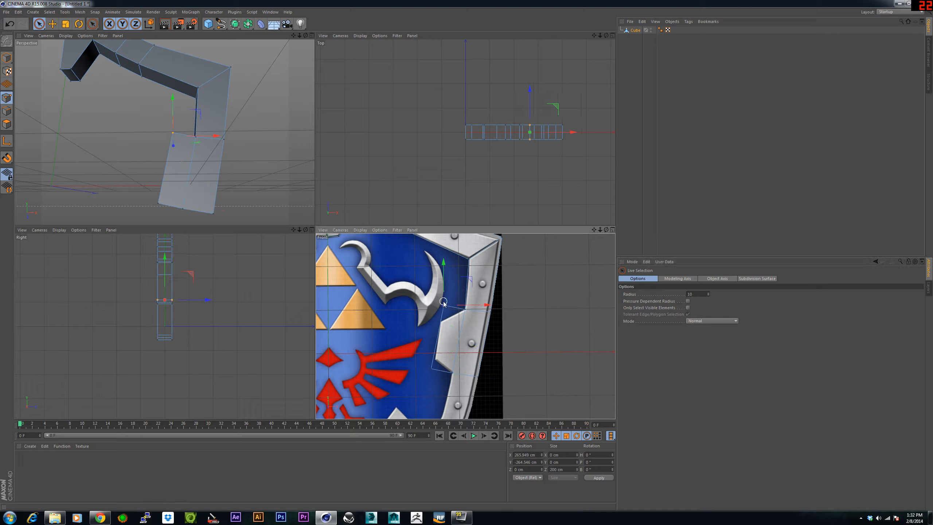
left_click_drag(443, 268, 442, 281)
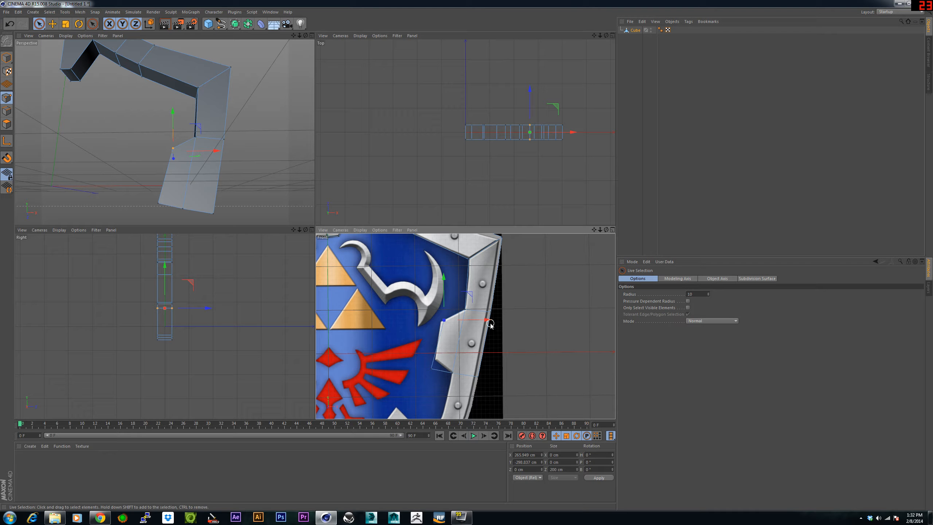
left_click_drag(489, 323, 429, 368)
Fit the tab's lower inner points to the reference's lower tab corner, at about X 244, Y -389 cm
left_click_drag(430, 335, 430, 327)
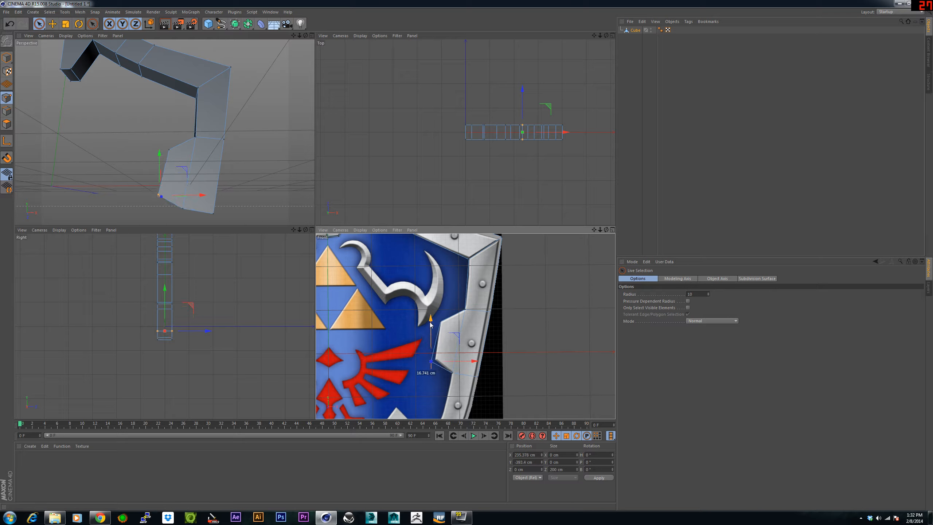
left_click_drag(459, 357, 471, 360)
left_click_drag(434, 323, 434, 320)
left_click_drag(477, 359, 476, 359)
Select only the rim's bottom end face beside the tab and extrude it down along the shield's edge
mouse_move(474, 369)
middle_mouse_down("alt")
mouse_move(477, 359)
mouse_move(470, 380)
mouse_move(462, 350)
middle_mouse_up("alt")
mouse_move(458, 348)
left_mouse_down("alt")
mouse_move(472, 347)
mouse_move(459, 347)
left_mouse_up("alt")
middle_click_drag(455, 356, 461, 331, "alt")
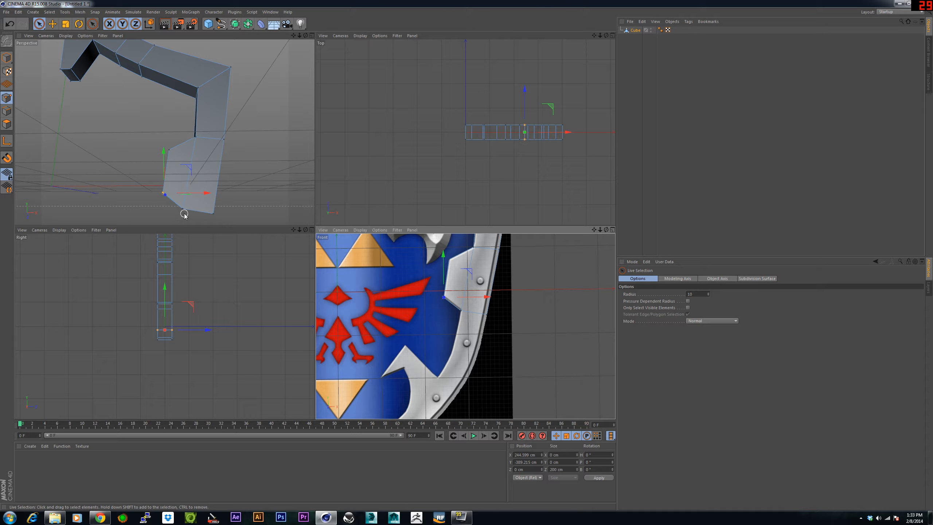
left_click_drag(182, 209, 162, 160, "alt")
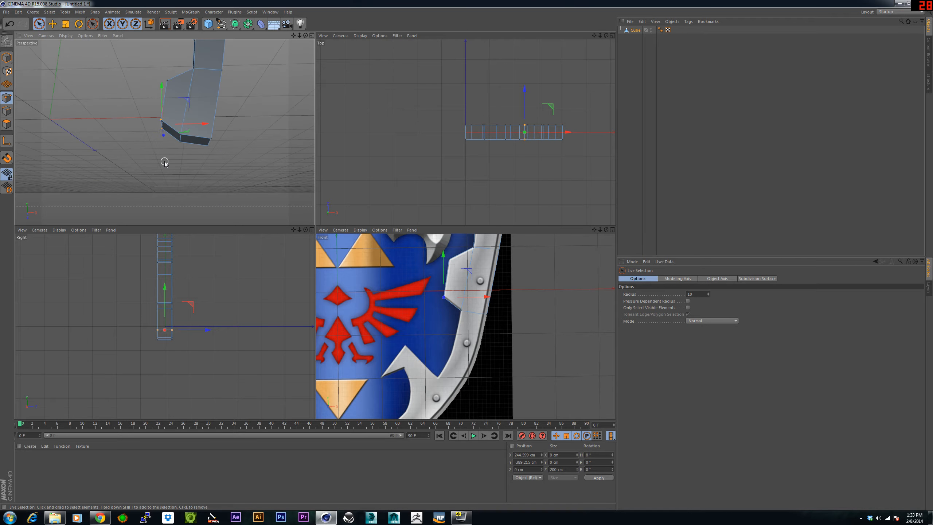
left_click(6, 124)
left_click(688, 308)
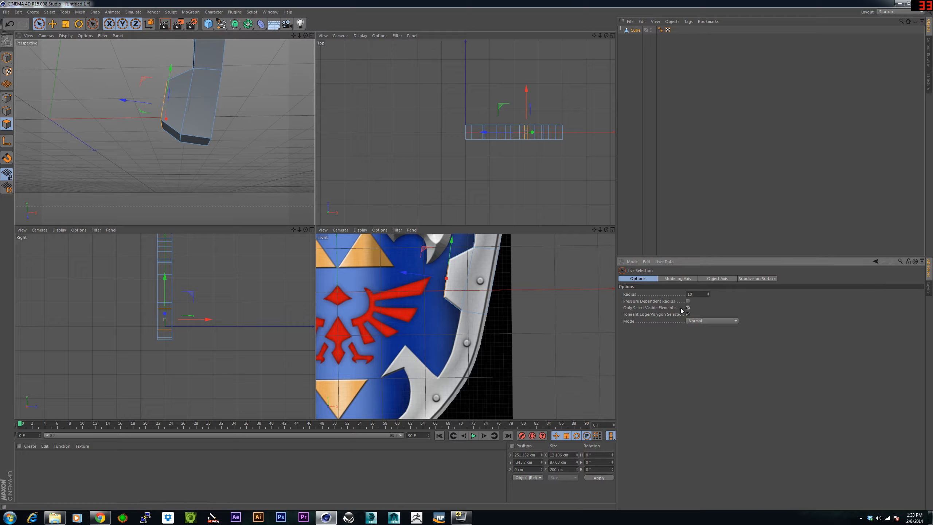
left_click(182, 144)
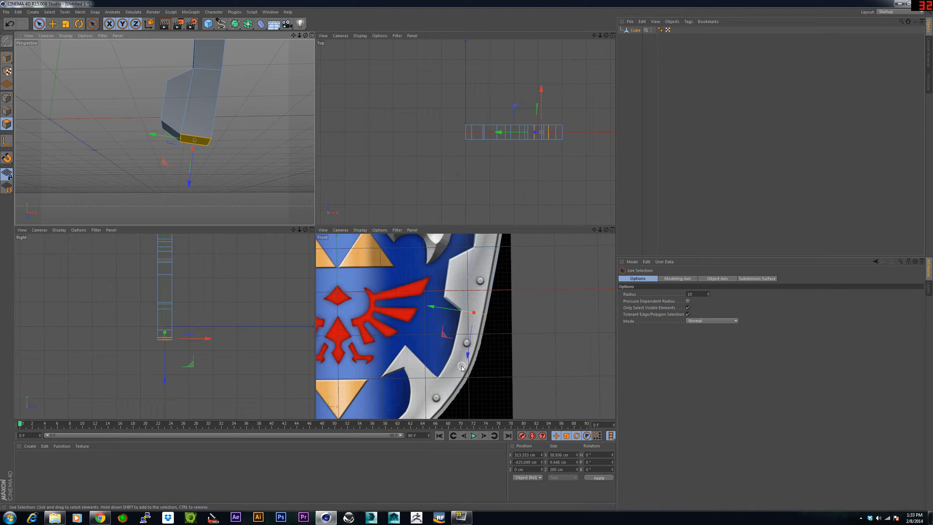
left_click_drag(468, 355, 457, 432, "ctrl")
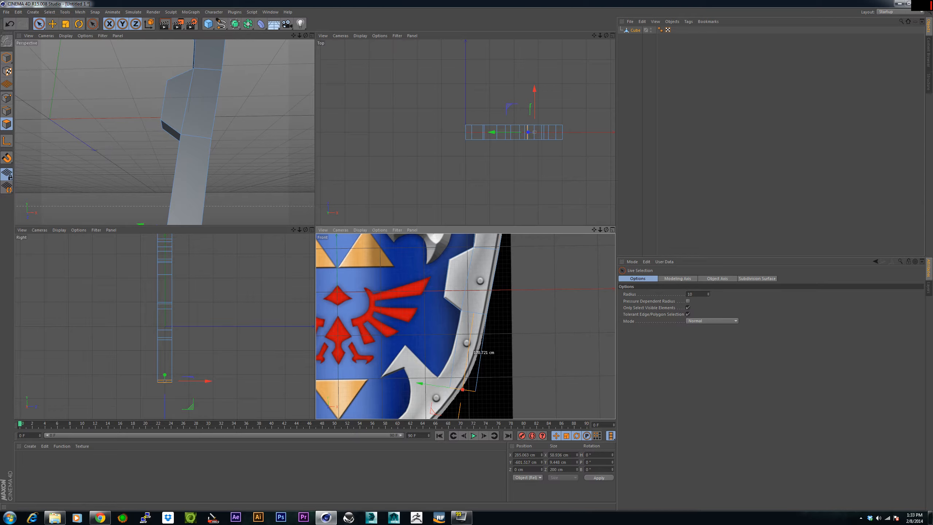
Move the extruded end face inward and up along the rim to about X 250, Y -576 cm
left_click_drag(421, 381, 410, 377)
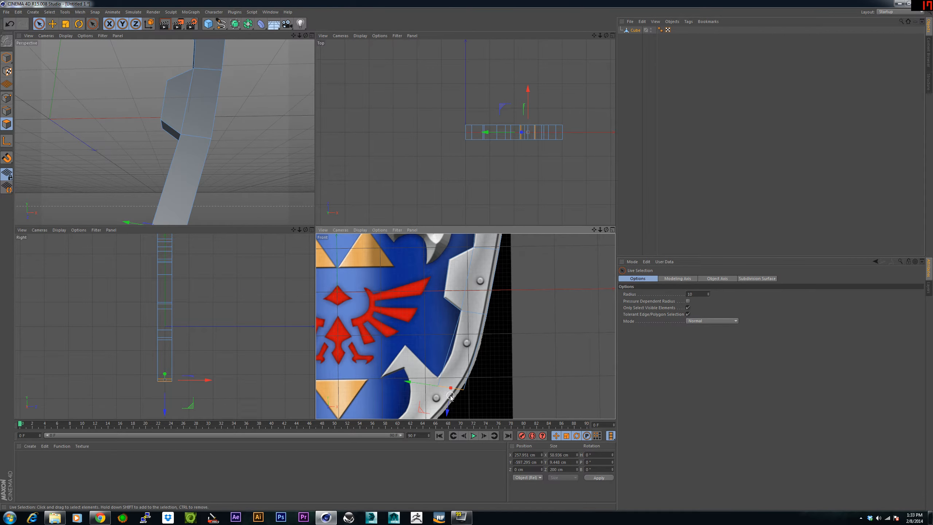
middle_click_drag(451, 396, 452, 375, "alt")
left_click_drag(444, 408, 445, 401)
left_click_drag(414, 354, 413, 353)
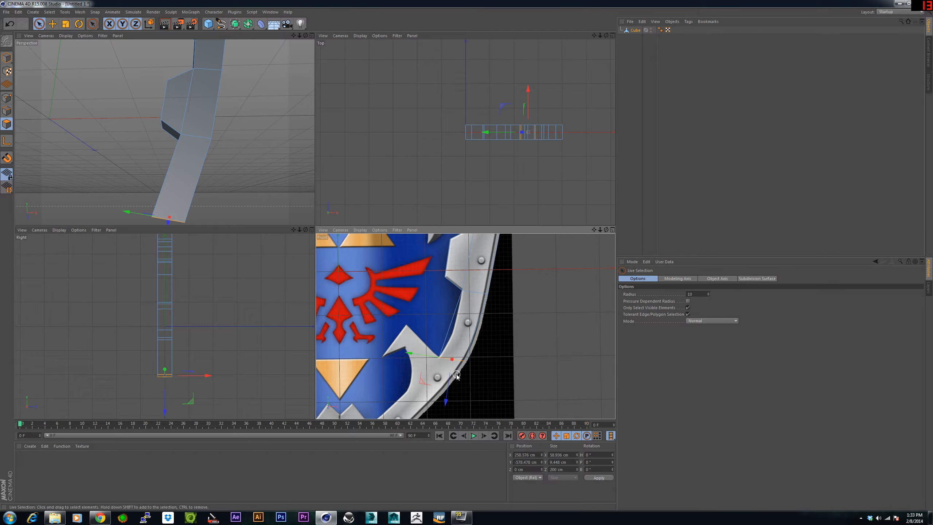
Fit the new end points to the rim, outer ones at about X 295, Y -583 cm and inner ones at X 229, Y -573 cm
middle_click_drag(475, 381, 459, 379, "alt")
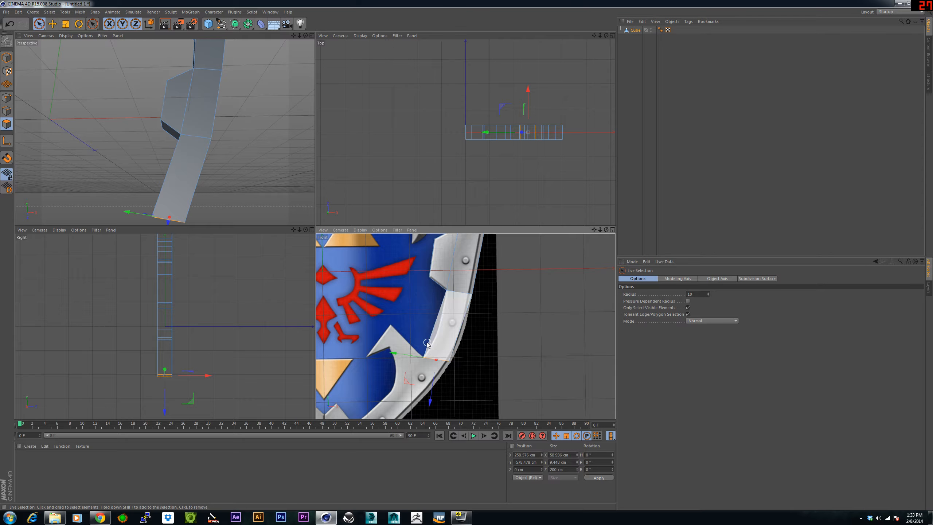
left_click(6, 98)
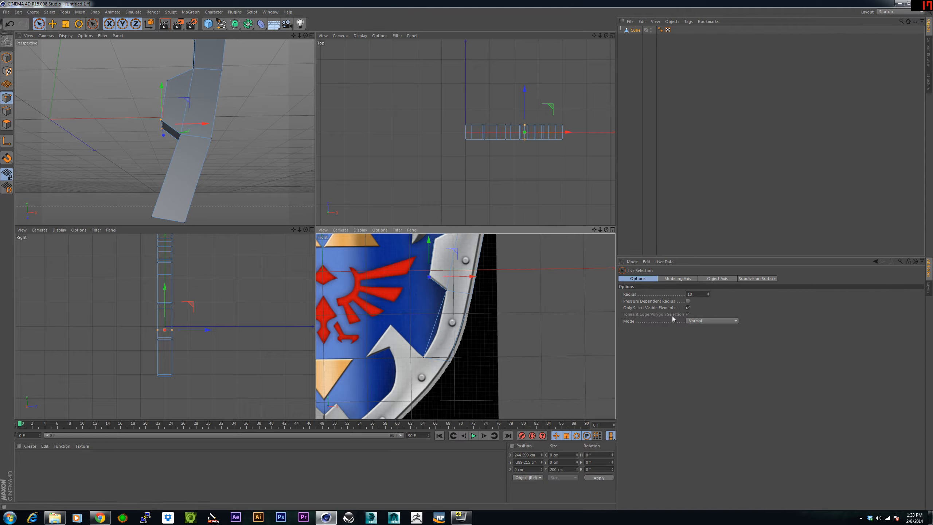
left_click(688, 307)
left_click(448, 361)
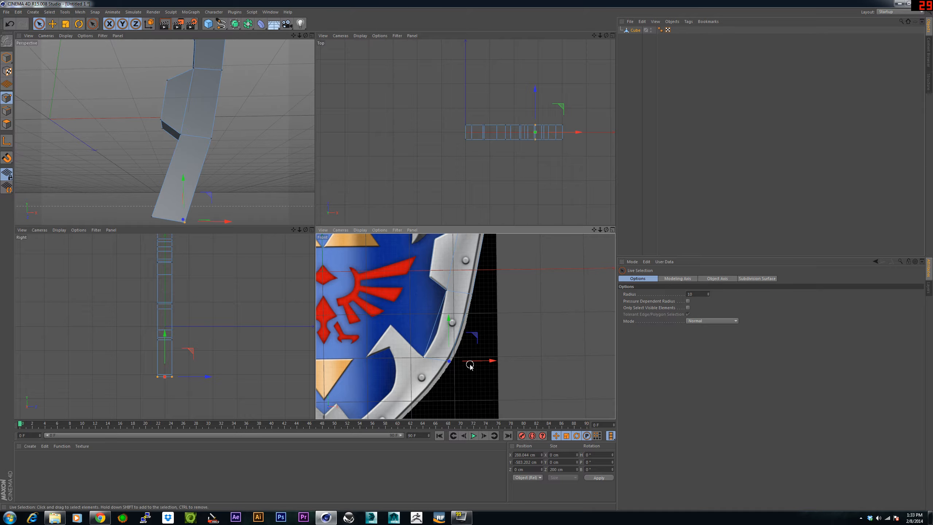
left_click_drag(483, 363, 485, 363)
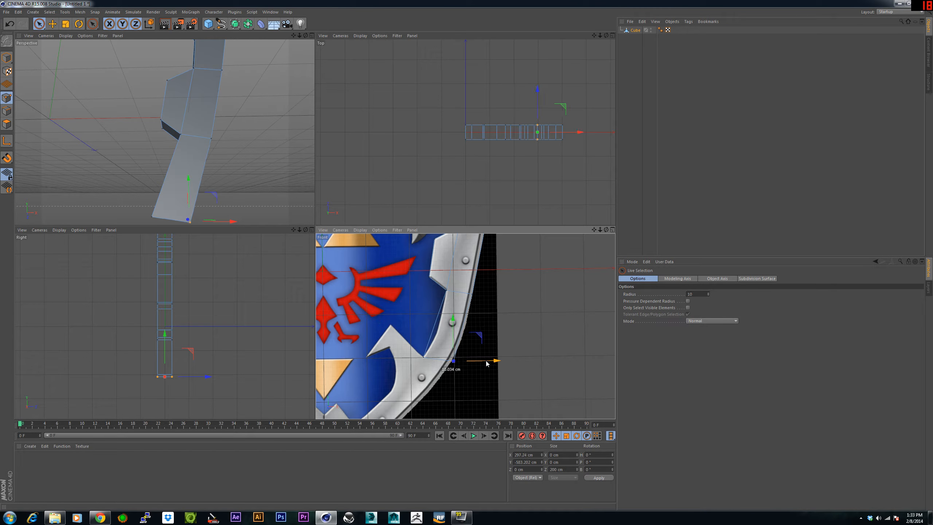
left_click(423, 358)
left_click_drag(422, 323, 421, 325)
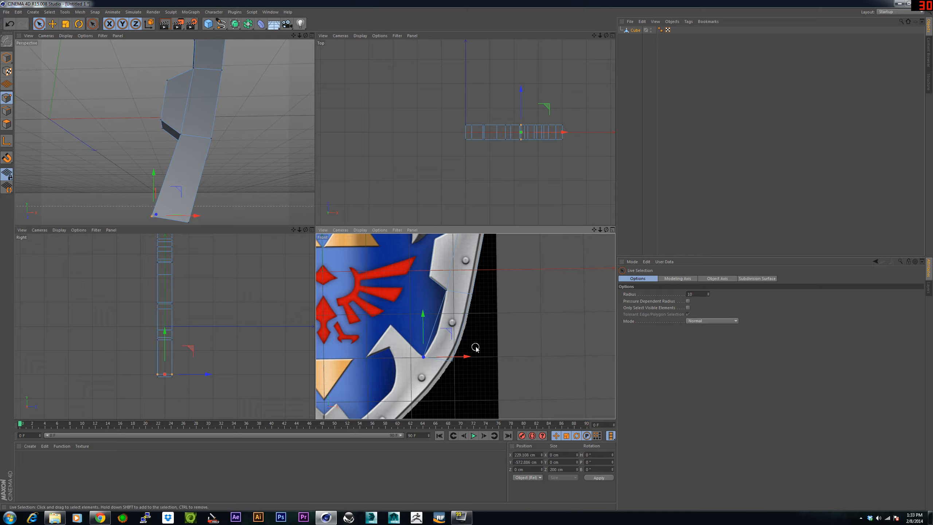
Knife a cut across the lower rim segment and move its new points outward to the curve, inner ones at about X 265 cm
key("k")
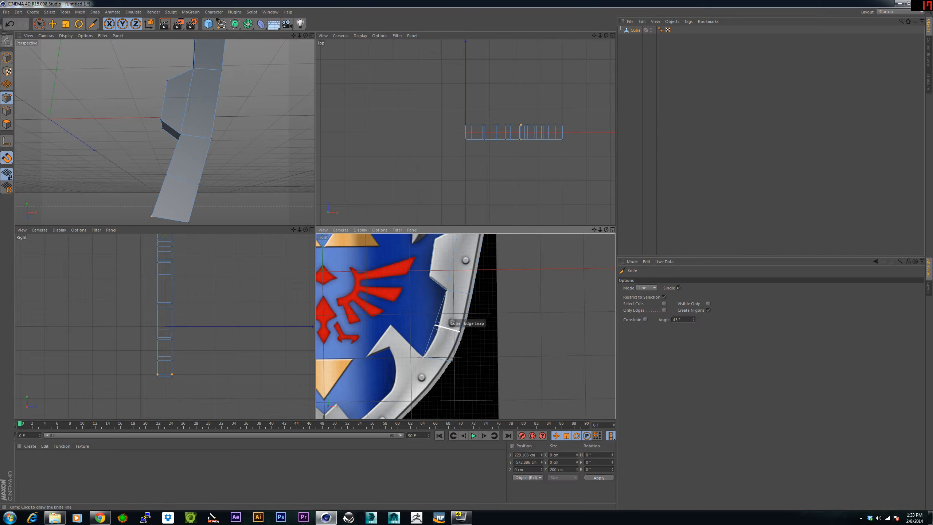
key("space")
left_click(435, 325)
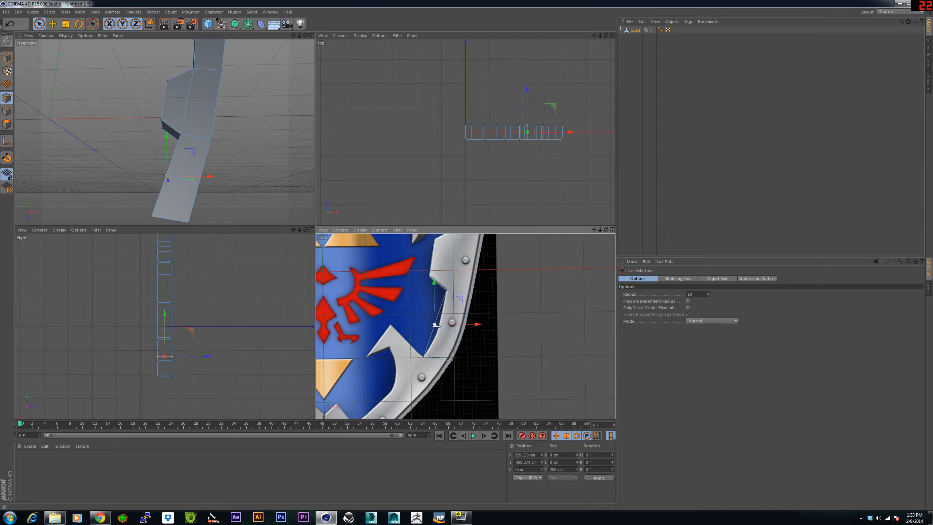
left_click_drag(463, 326, 467, 326)
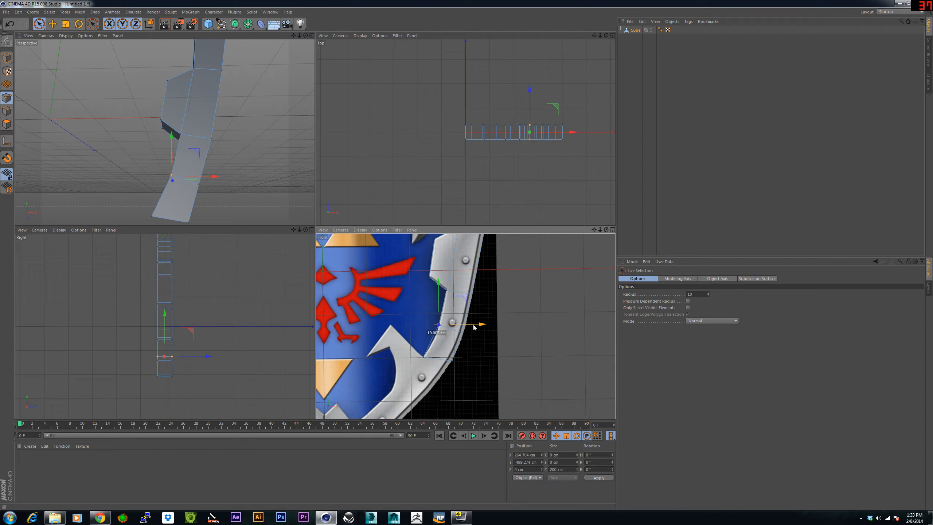
left_click_drag(438, 283, 437, 290)
left_click(460, 332)
left_click_drag(503, 332, 507, 332)
Slide the rim's outer end points down along the outer edge to about X 270, Y -615 cm
middle_click_drag(444, 362, 470, 337, "alt")
left_click(477, 337)
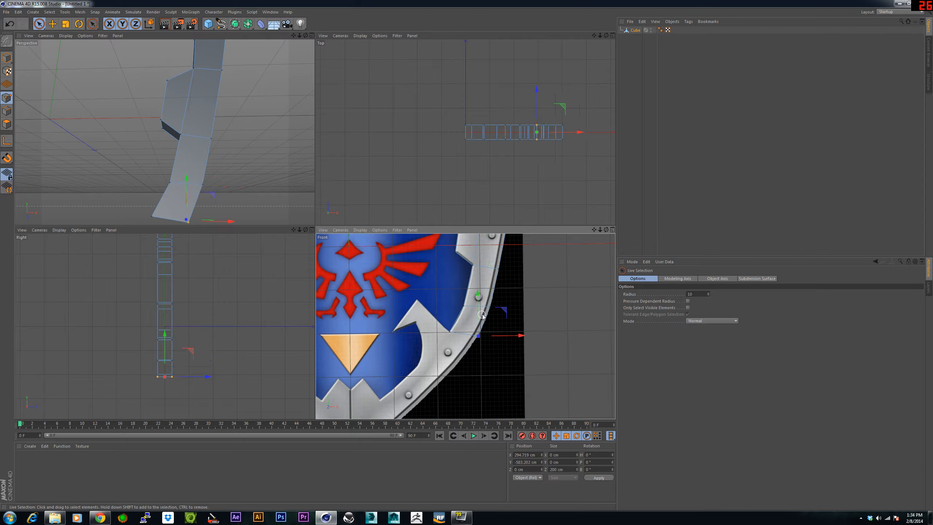
left_click_drag(476, 295, 476, 307)
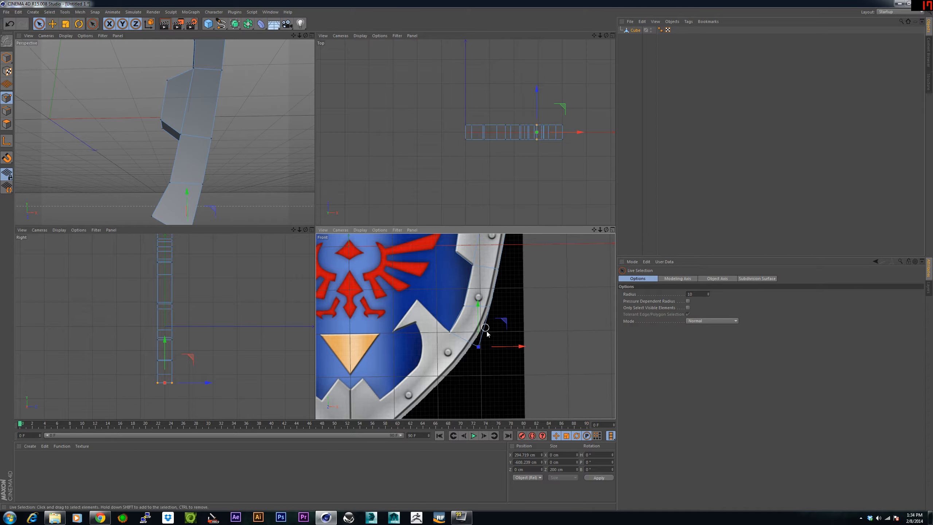
left_click_drag(497, 347, 489, 347)
left_click_drag(469, 307, 469, 309)
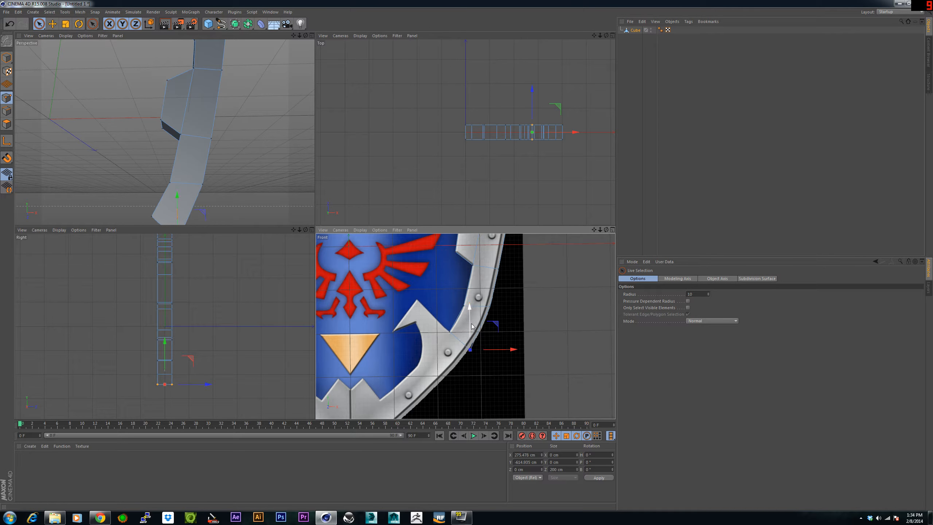
left_click_drag(488, 351, 486, 352)
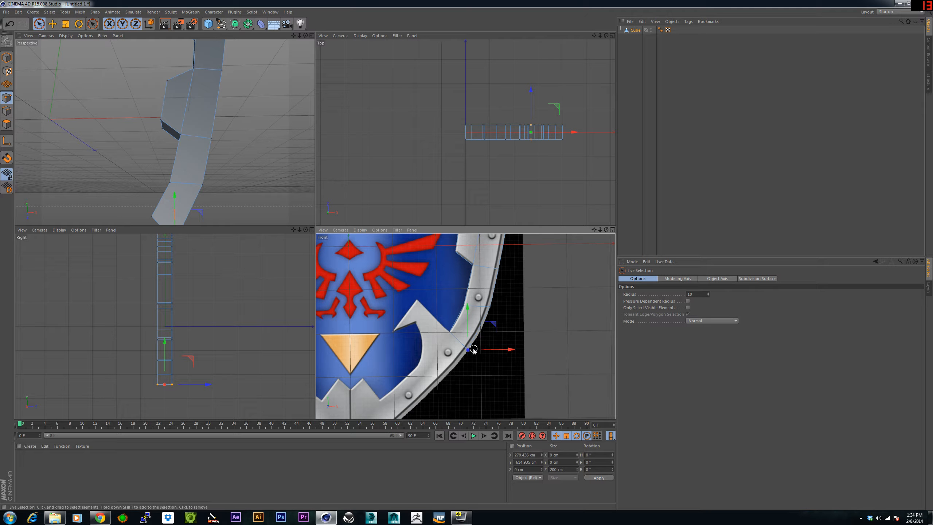
Knife a cut across the rim's last segment just above its end and fit the new outer points to the outer edge
key("k")
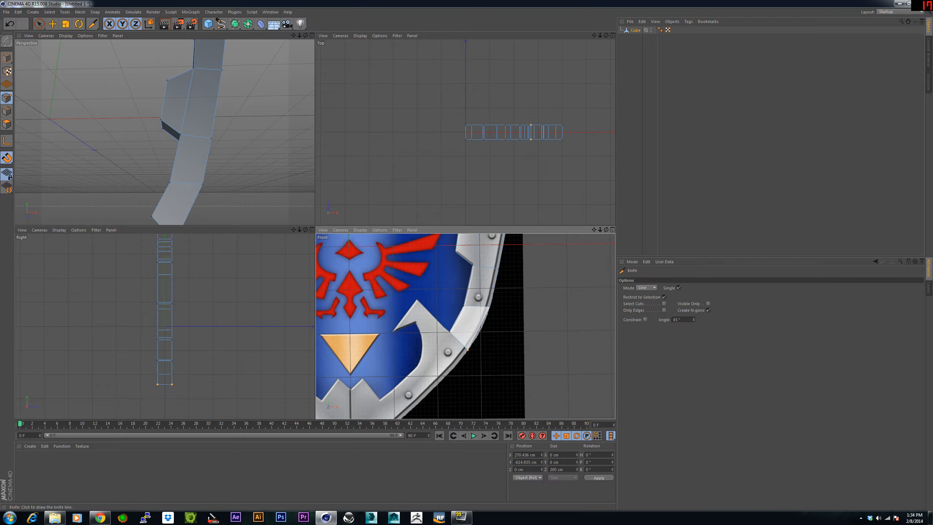
left_click_drag(451, 314, 491, 332)
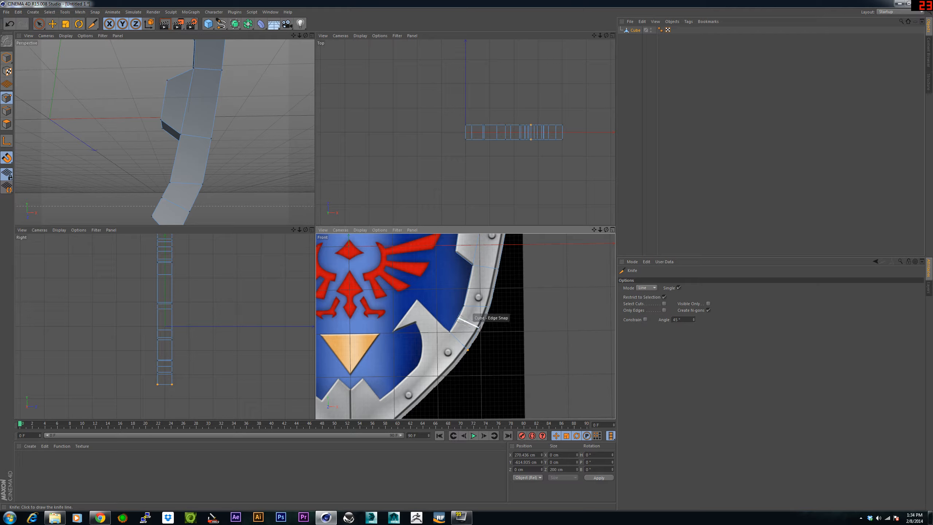
key("space")
left_click(480, 328)
left_click_drag(503, 327, 479, 317)
left_click(457, 318)
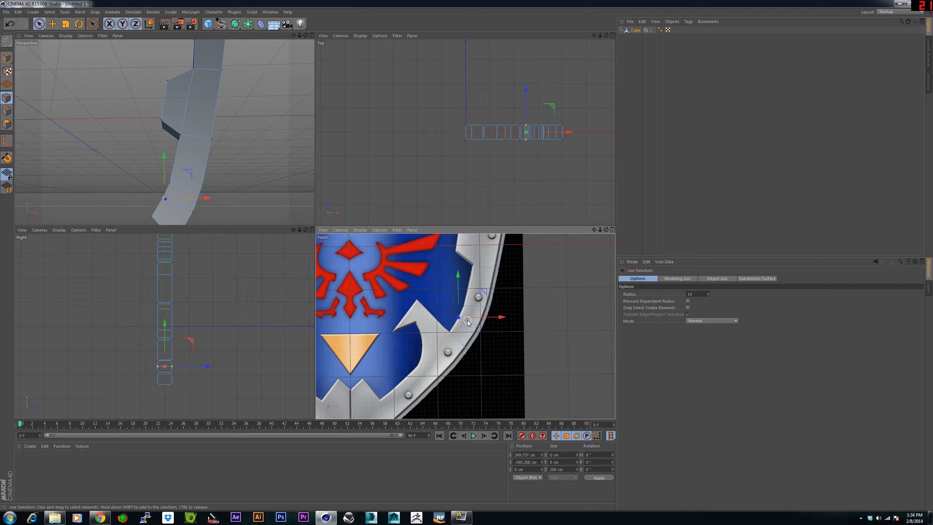
Extrude the rim's end face diagonally down and inward along the reference to about X 173, Y -670 cm
mouse_move(453, 327)
middle_mouse_down("alt")
mouse_move(477, 307)
mouse_move(448, 319)
middle_mouse_up("alt")
scroll(473, 302, "down", 2)
left_click_drag(158, 193, 195, 128, "alt")
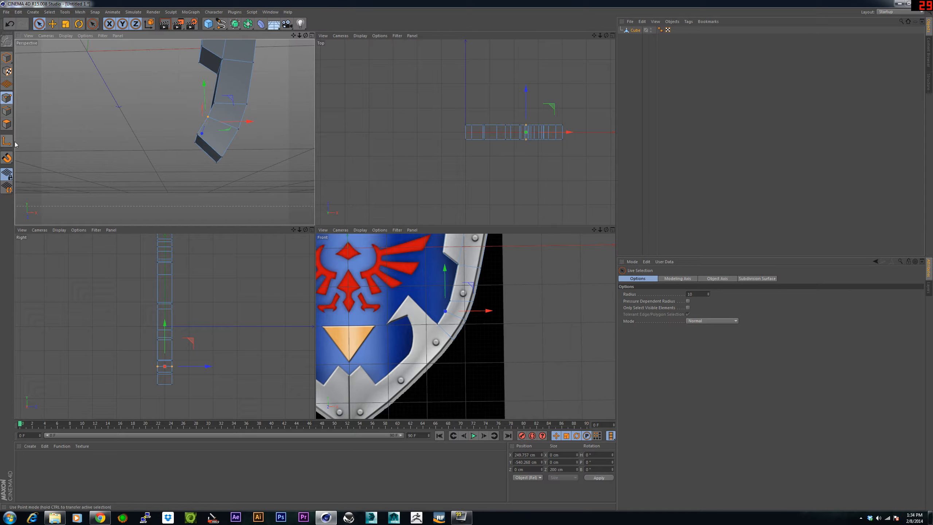
left_click(7, 123)
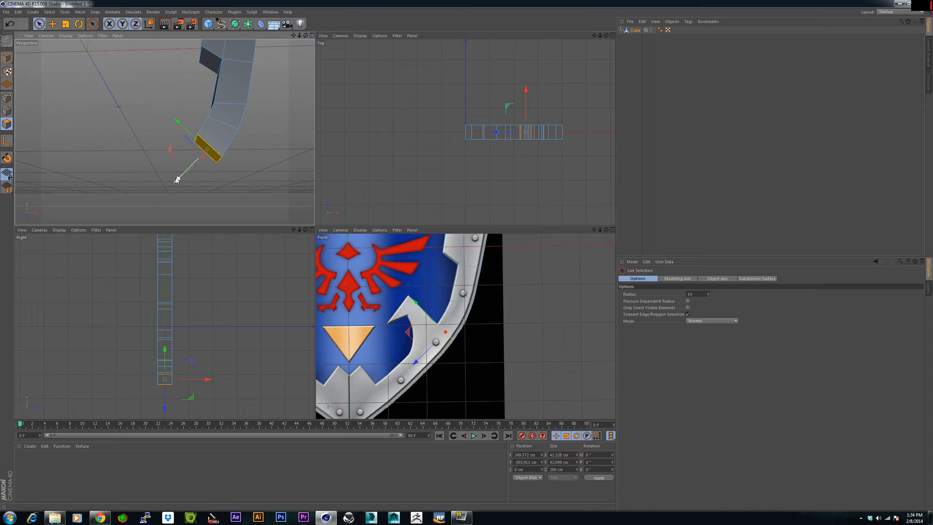
left_click_drag(177, 180, 131, 220)
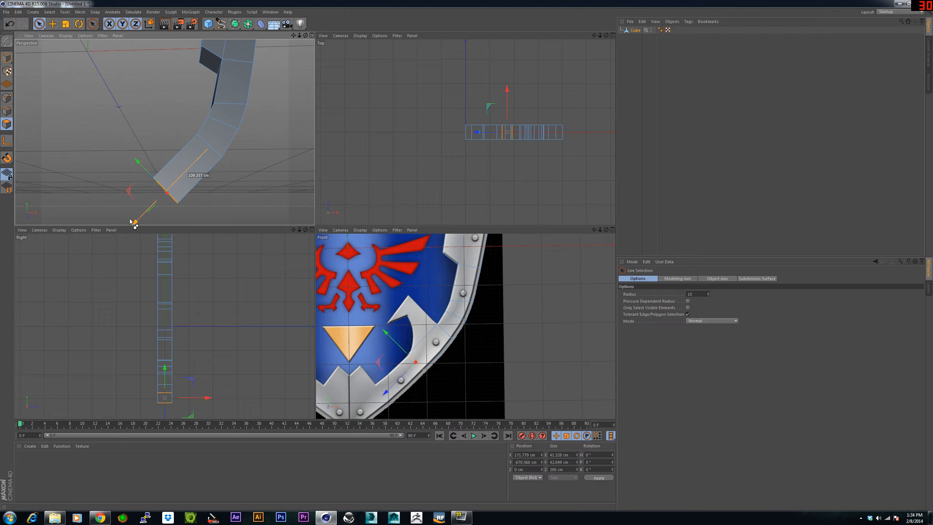
left_click_drag(130, 221, 132, 219)
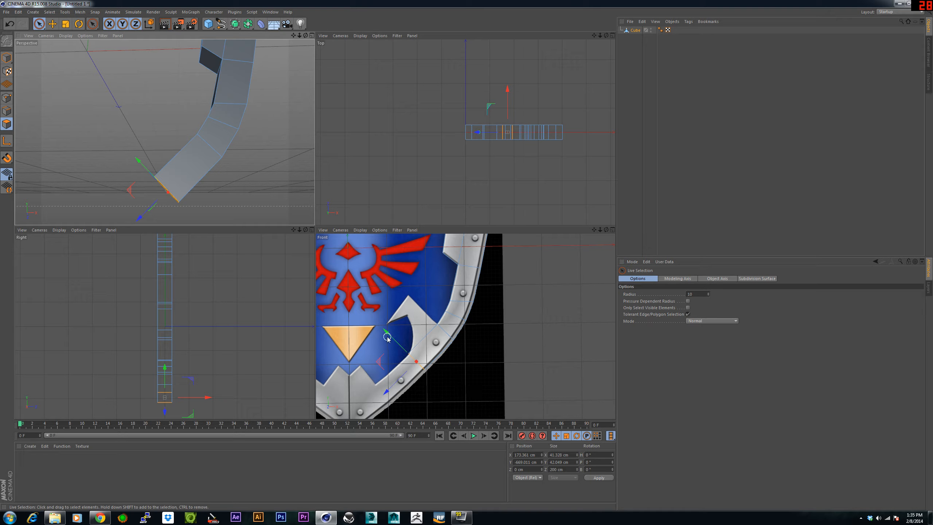
left_click_drag(387, 337, 386, 334)
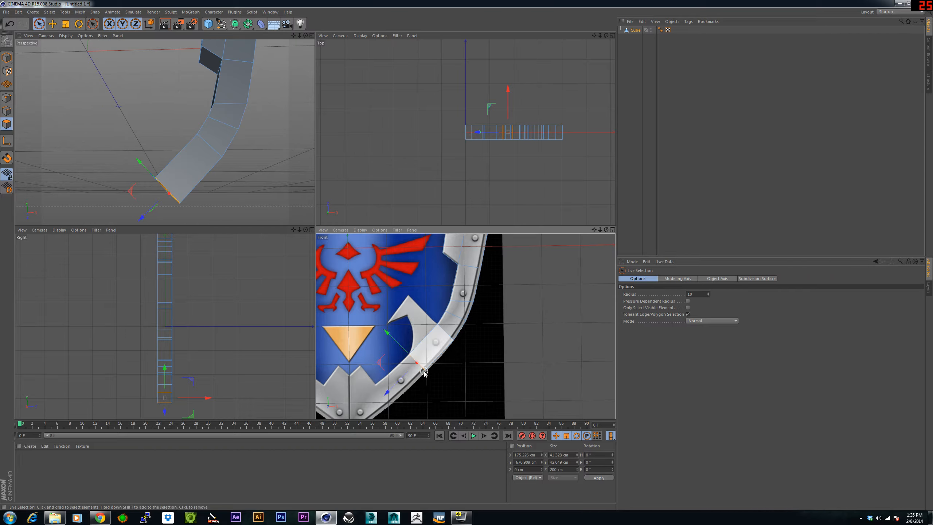
Move the rim's outer end points onto the outer edge at about X 202, Y -692 cm and fit the inner ones
left_click(6, 97)
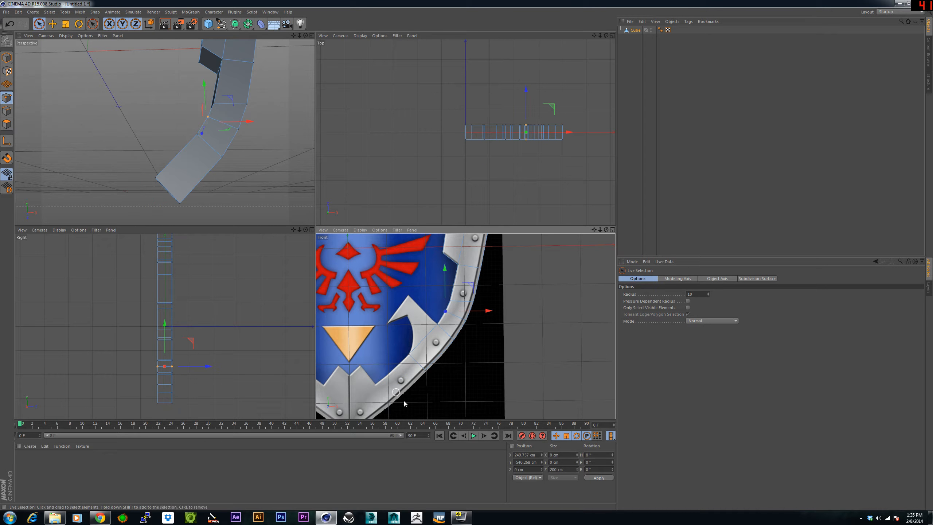
left_click(427, 370)
left_click_drag(458, 371, 461, 372)
left_click_drag(427, 330, 427, 329)
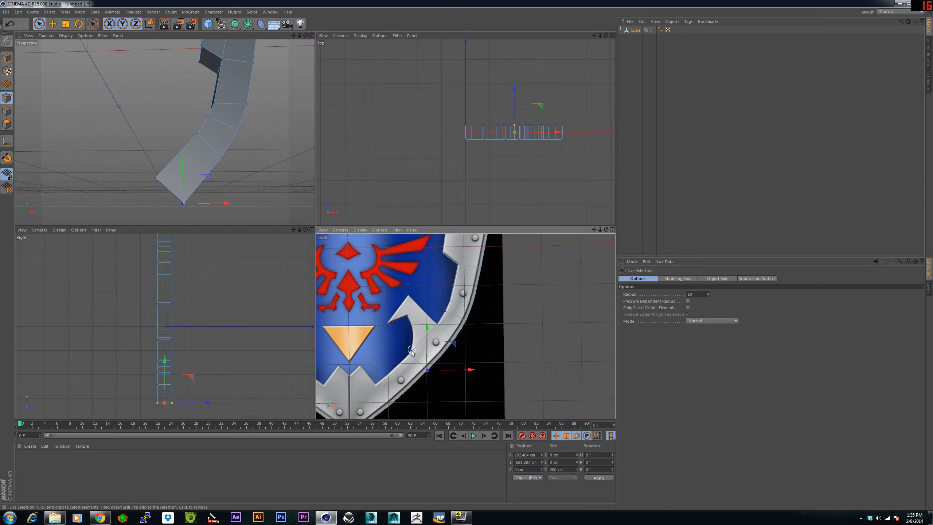
left_click(414, 358)
left_click(431, 341)
Extrude the inner side face of the rim's last segment about 71 cm diagonally up and inward toward the hook
left_click_drag(159, 148, 165, 134, "alt")
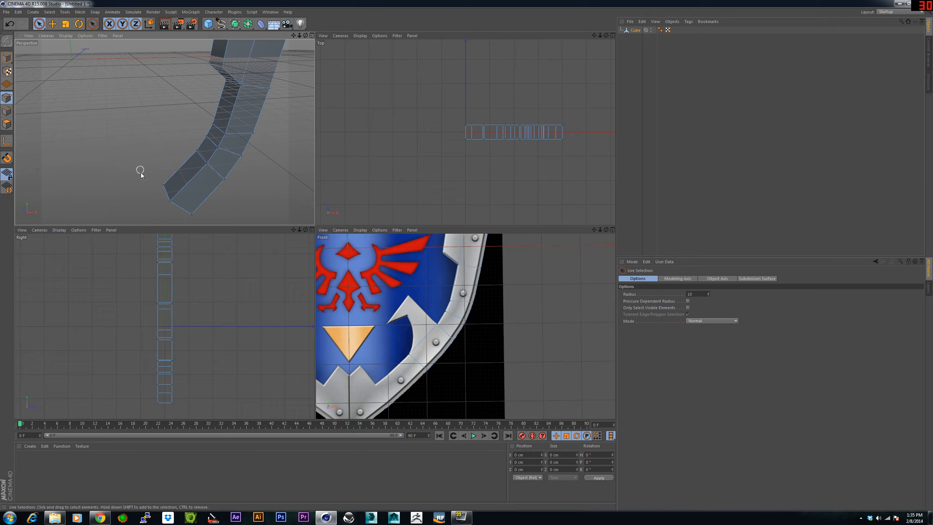
left_click(6, 124)
left_click(688, 307)
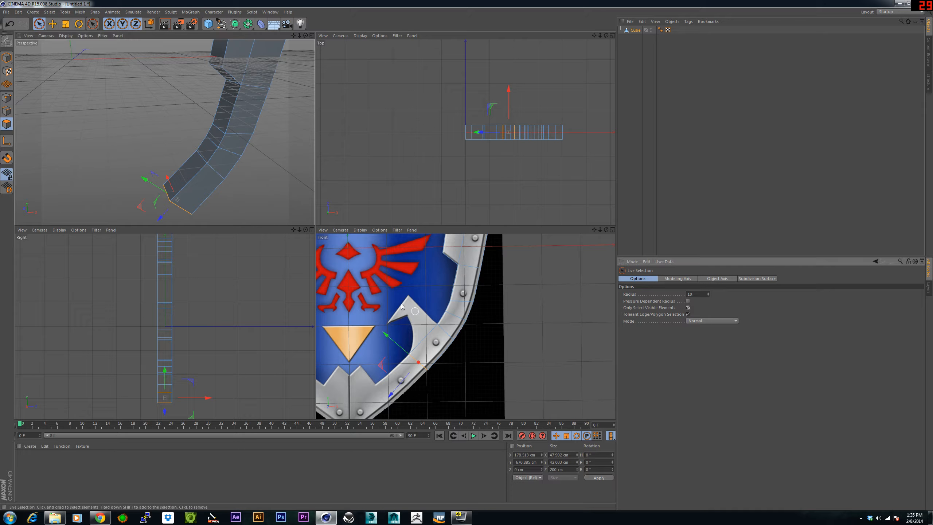
left_click(175, 172)
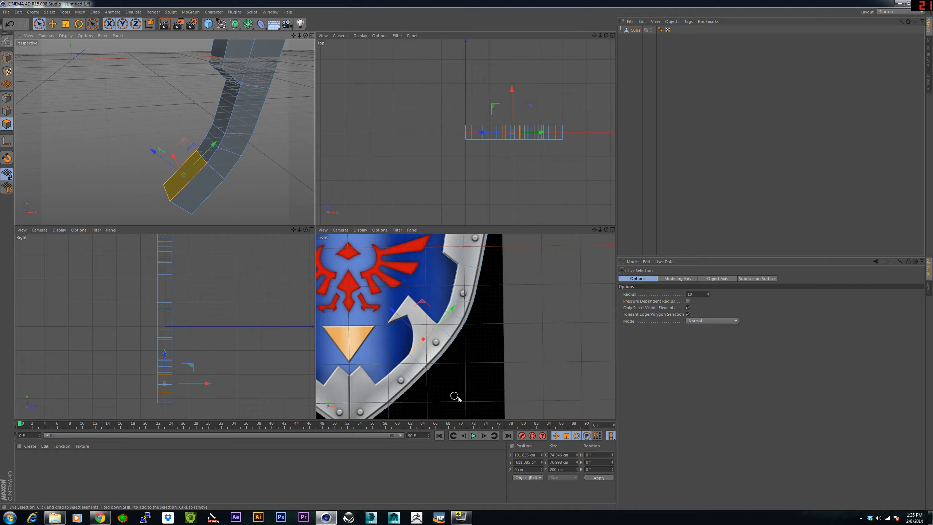
left_click_drag(400, 316, 374, 297)
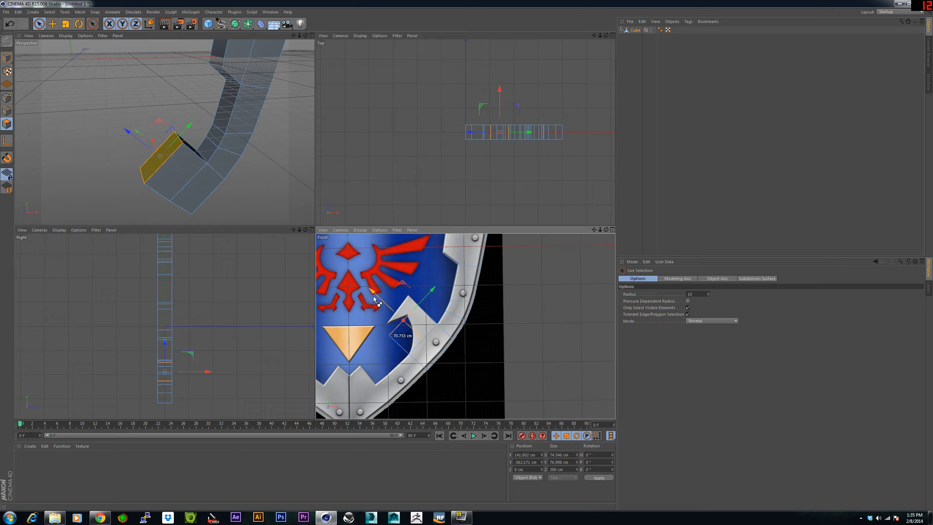
left_click_drag(374, 297, 373, 297)
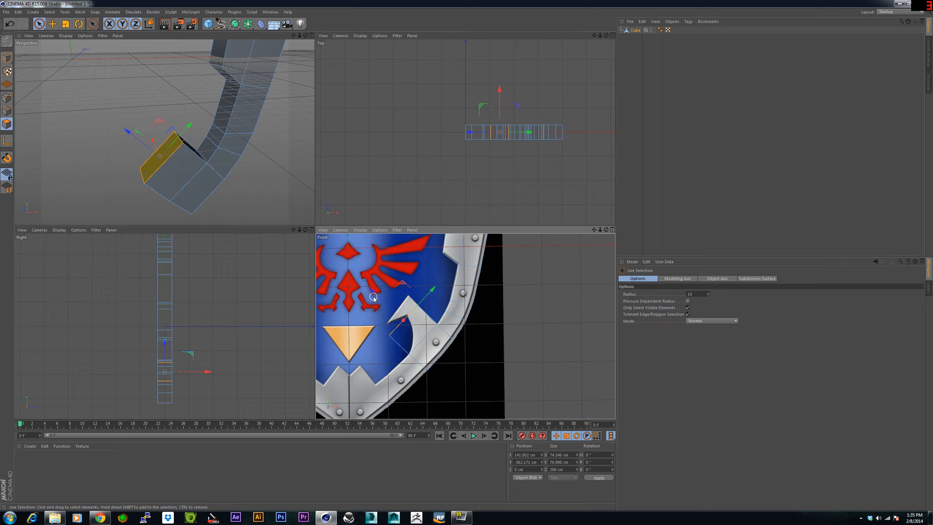
Include hidden points in the selection and fit the extruded block's corners to the hook's upper edge and inner notch
scroll(410, 310, "up", 8)
scroll(361, 299, "down", 3)
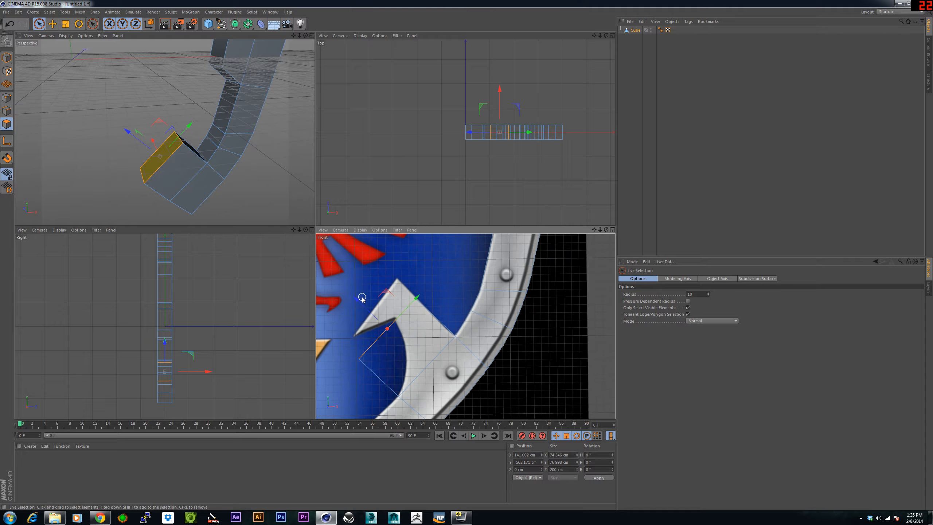
left_click(6, 98)
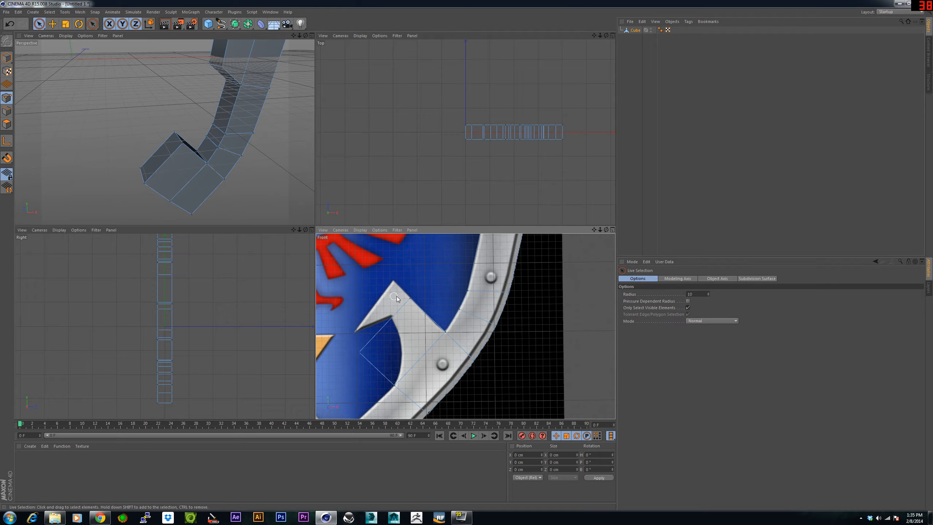
left_click(411, 299)
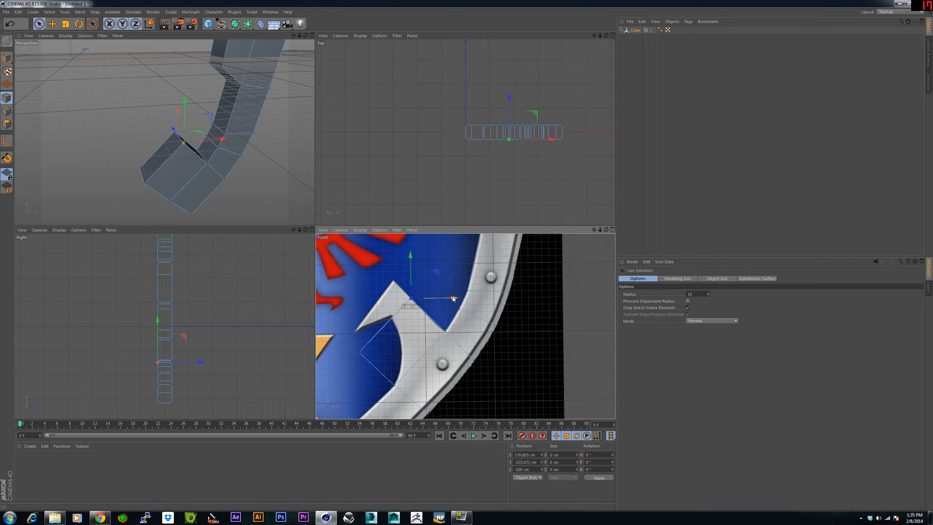
key("ctrl+z")
left_click(687, 308)
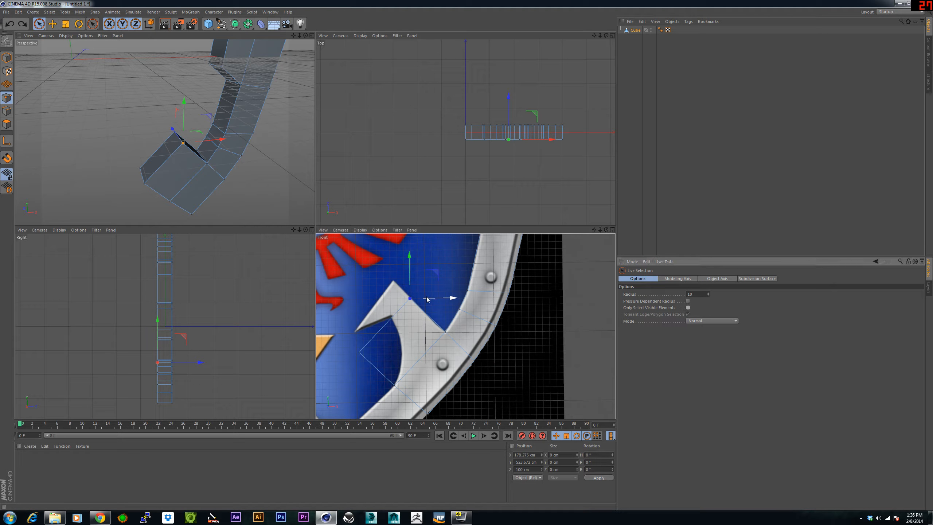
left_click_drag(437, 298, 434, 299)
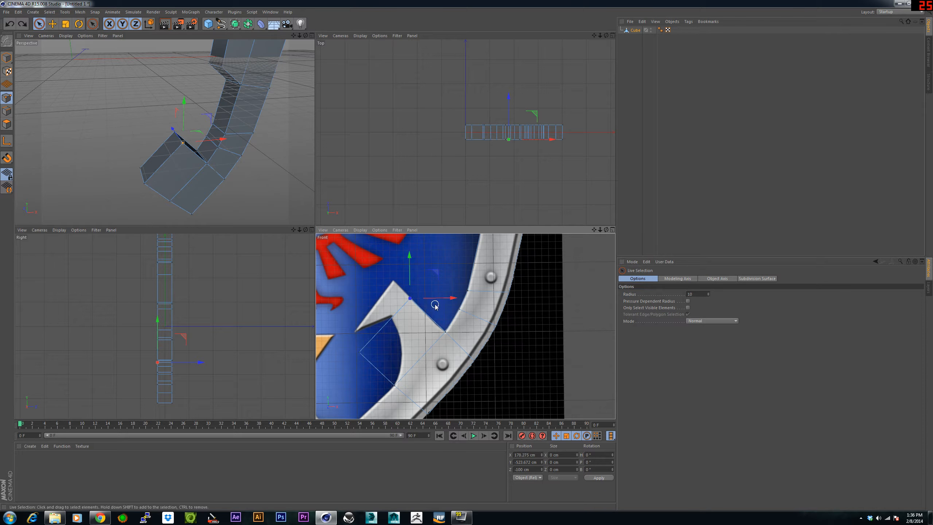
left_click(434, 305)
left_click(411, 299)
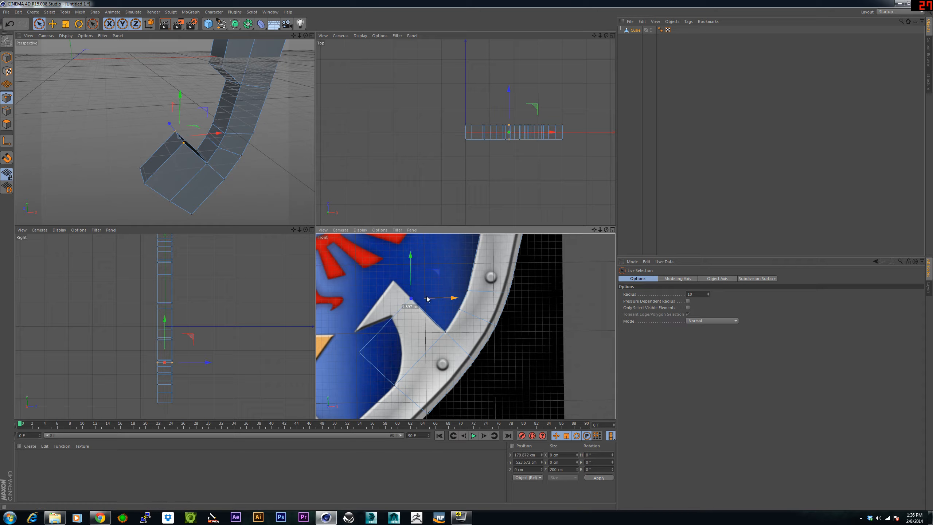
left_click(360, 351)
left_click_drag(385, 326, 419, 296)
Knife a cut across the hook's base and fit its inner points to about X 165, Y -587 cm and its outer ones to the edge
key("k")
left_click_drag(429, 307, 389, 358)
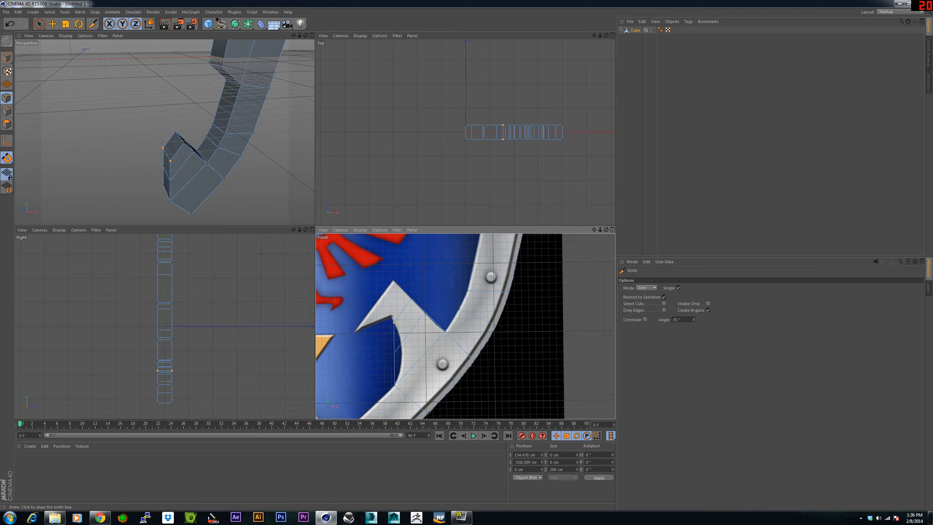
key("space")
left_click(396, 353)
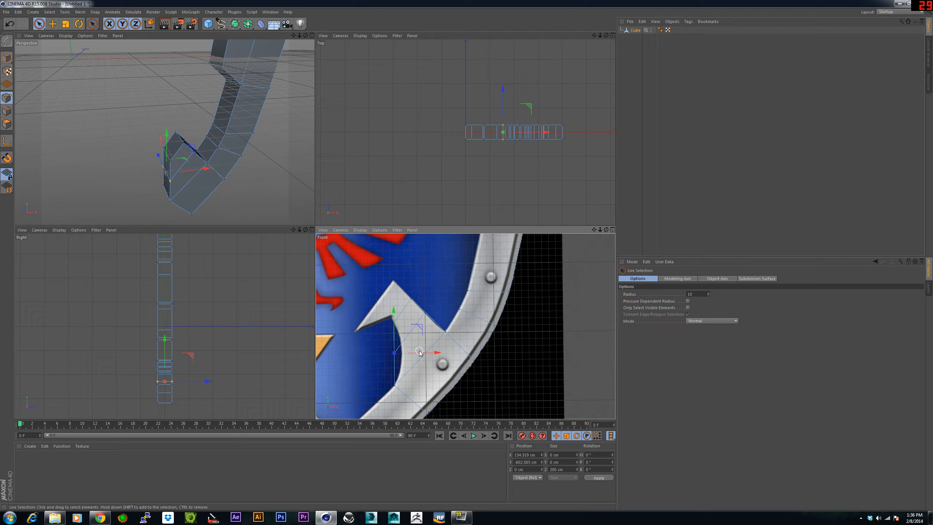
left_click_drag(423, 354, 427, 354)
left_click_drag(400, 312, 401, 301)
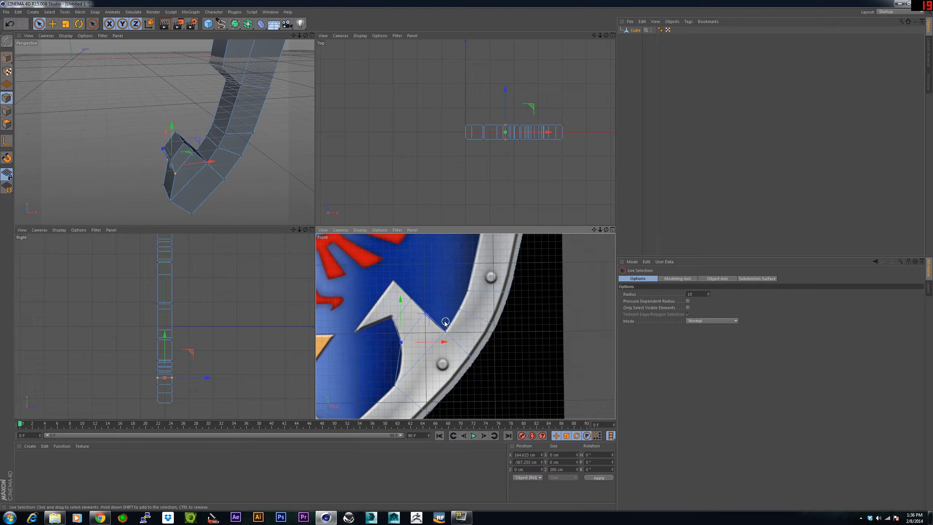
left_click(425, 312)
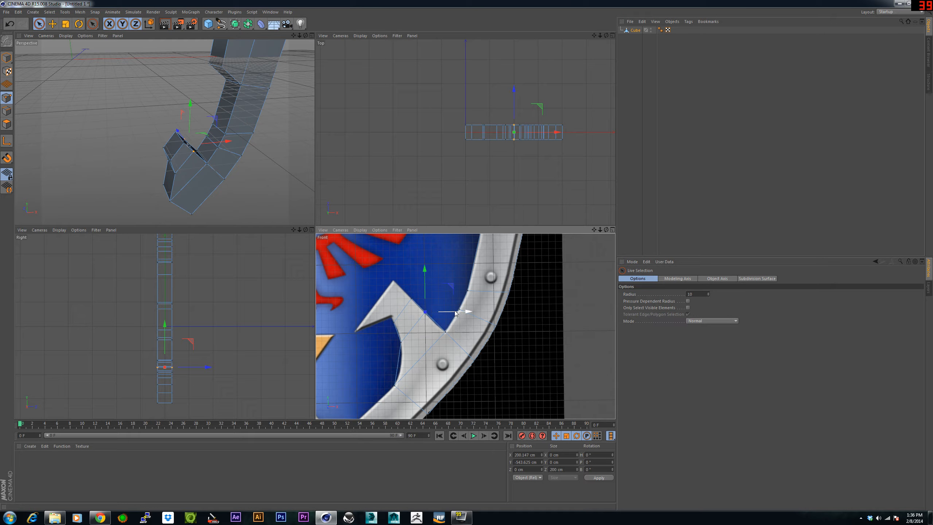
left_click_drag(453, 312, 455, 313)
Fit the hook block's inner end points to about X 151 cm and its outer ones to about X 175, Y -518 cm
left_click(396, 323)
left_click_drag(391, 287, 390, 278)
left_click_drag(415, 314, 413, 317)
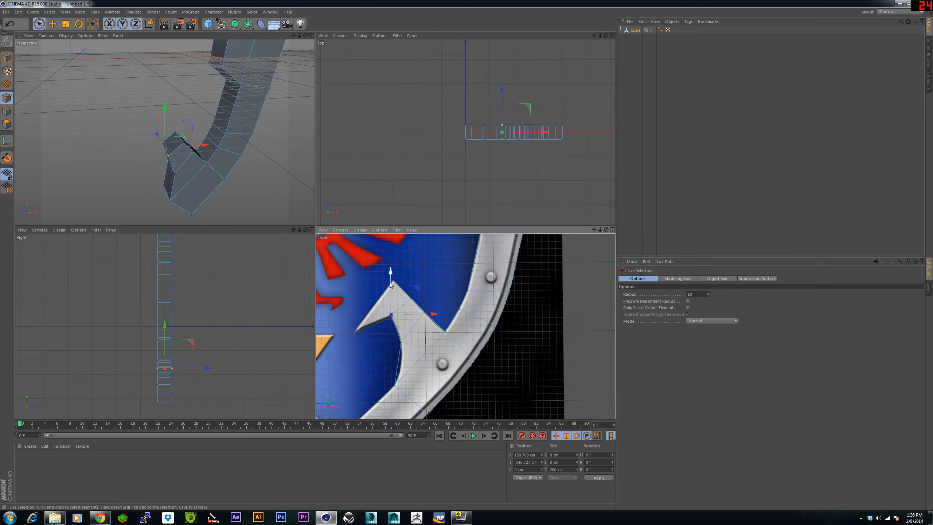
left_click_drag(390, 281, 412, 255)
left_click(412, 300)
left_click_drag(441, 296, 438, 296)
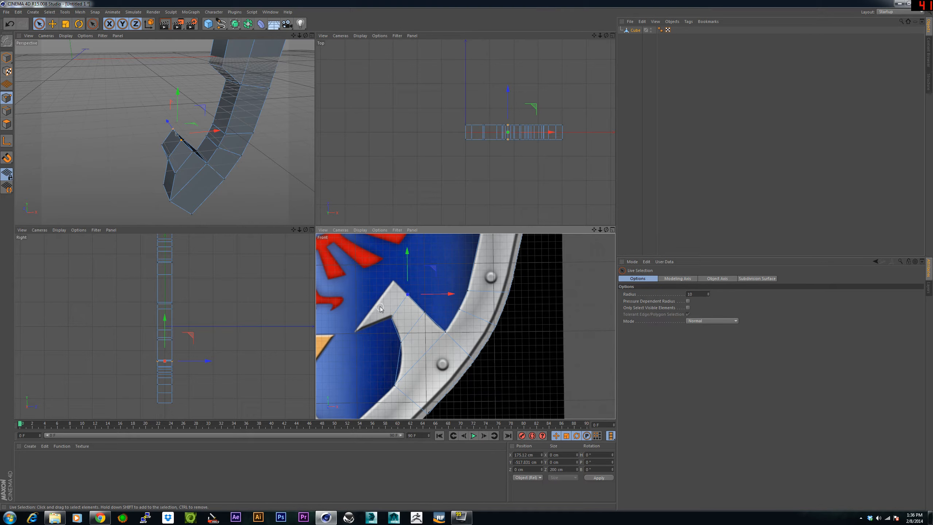
Extrude the hook's end face up and inward to the peak, about X 141, Y -514 cm, and fit its points
left_click(6, 124)
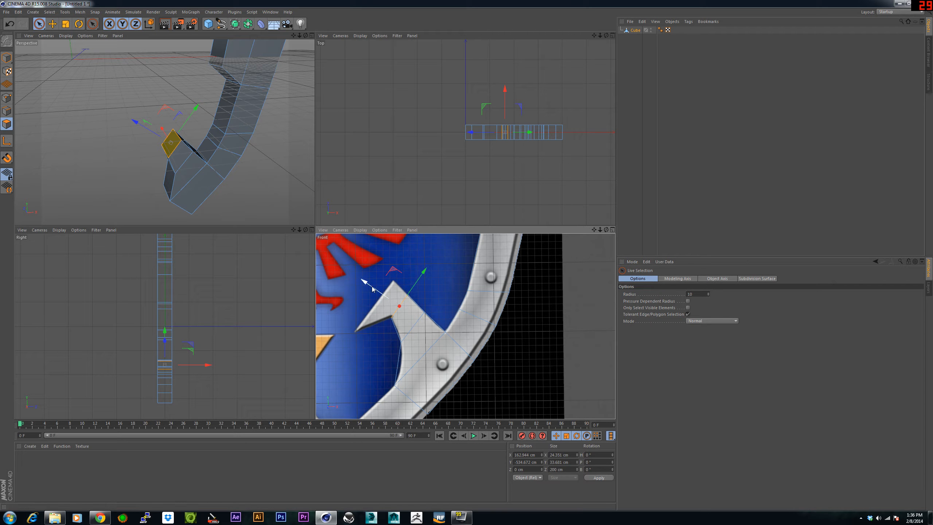
left_click_drag(366, 283, 348, 273)
left_click(6, 98)
left_click(391, 317)
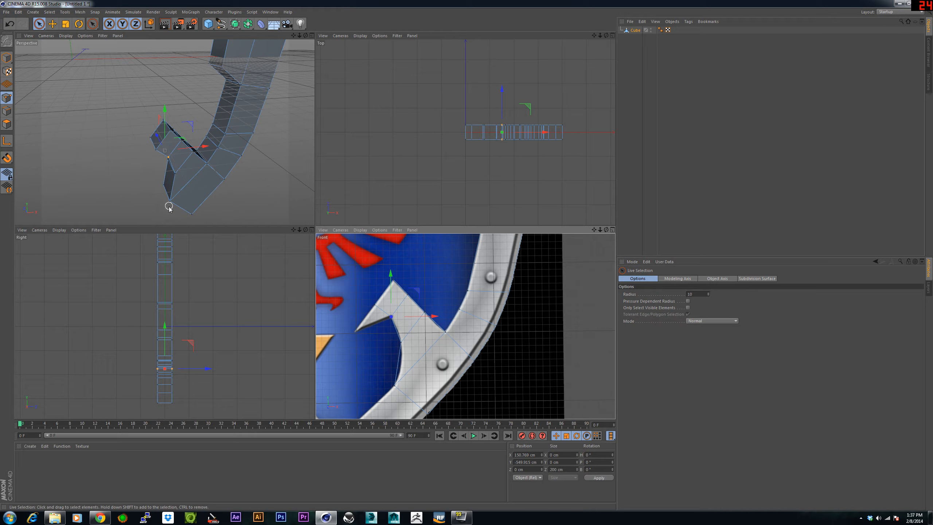
Extrude the lower face of the hook's peak segment diagonally down toward the tip, to about X 110, Y -580 cm
left_click_drag(154, 205, 132, 109, "alt")
left_click(7, 124)
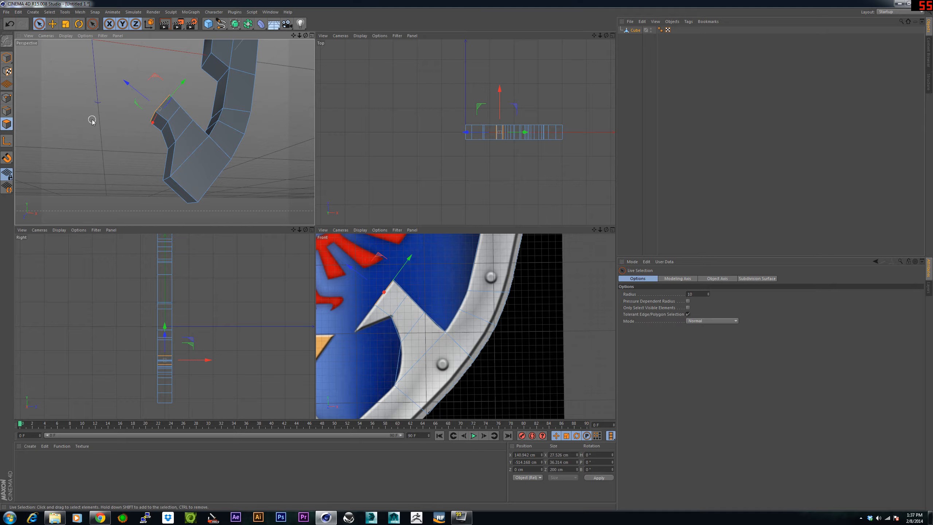
left_click(159, 125)
left_click(687, 307)
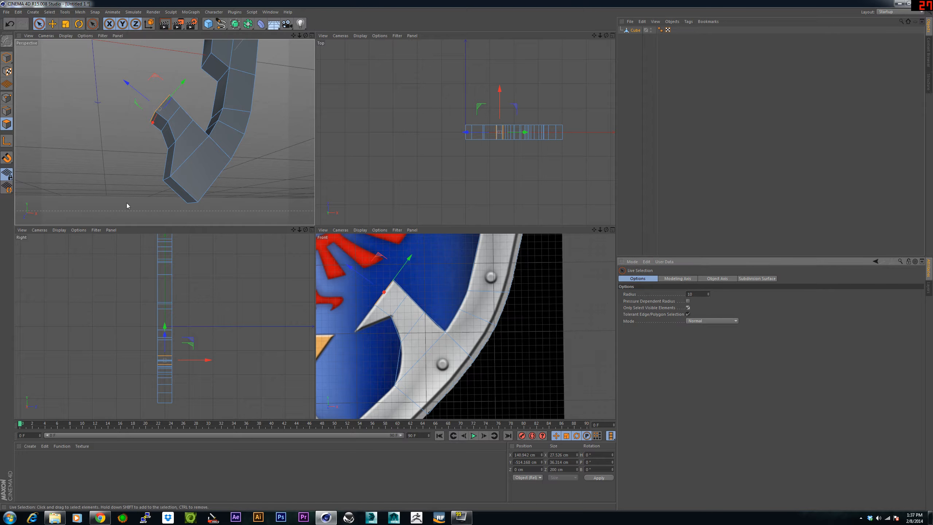
left_click(158, 121)
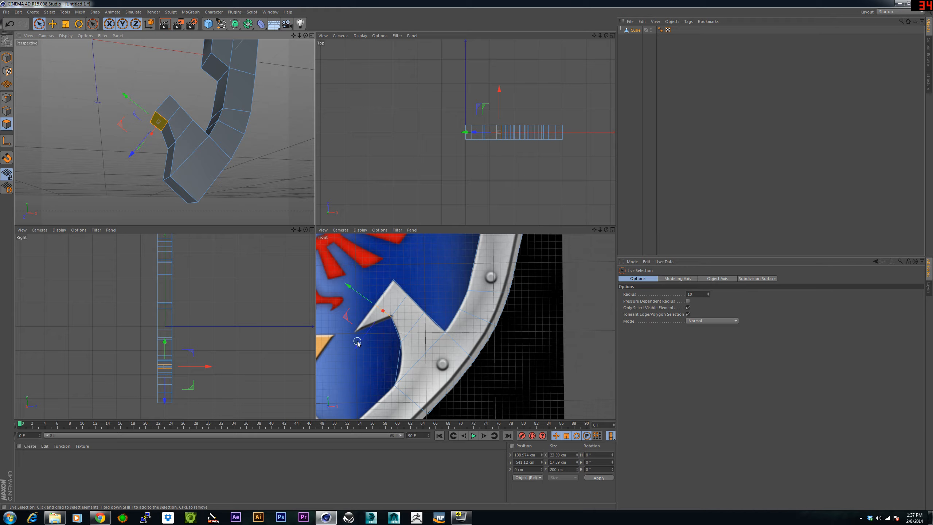
left_click_drag(358, 345, 325, 366, "ctrl")
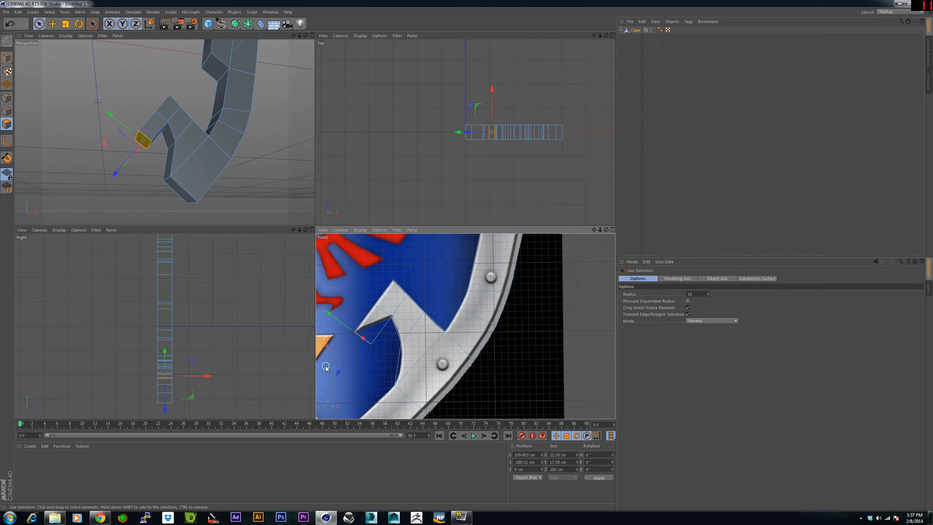
Include hidden points, raise the hook tip's lower points to the underside edge and move the tip to about X 97, Y -572 cm
left_click(6, 97)
left_click(371, 345)
left_click_drag(371, 309, 367, 299)
key("ctrl+z")
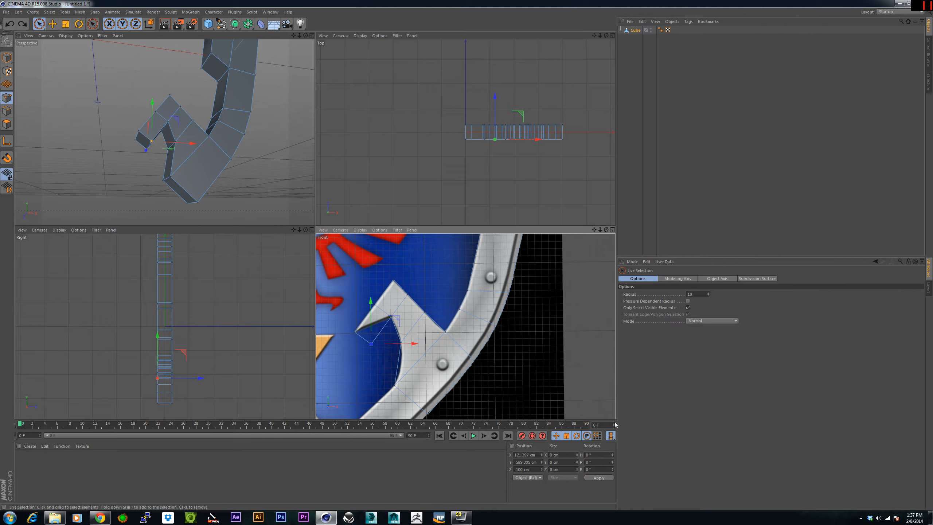
left_click(688, 308)
left_click_drag(371, 306, 372, 303)
left_click(371, 357)
left_click(355, 332)
left_click_drag(387, 332, 383, 336)
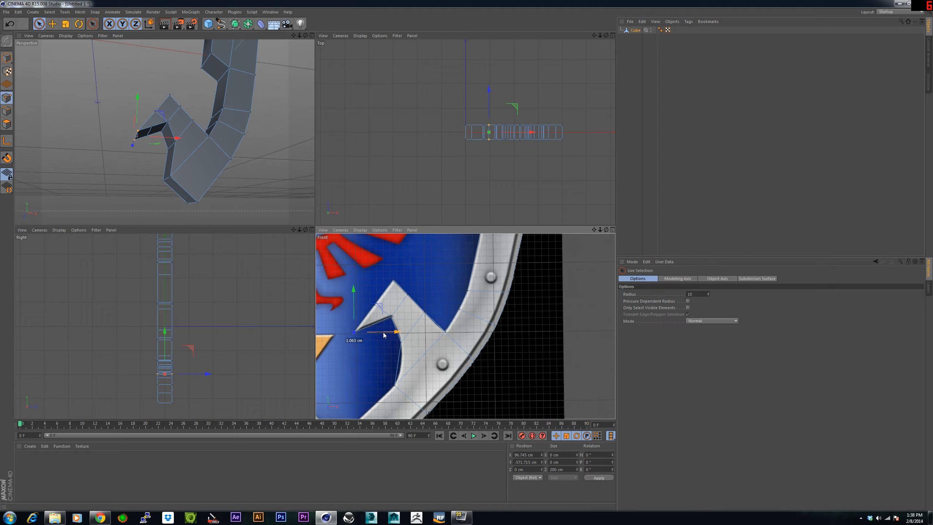
Extrude the rim's lower end face diagonally down and inward along the reference to about X 100, Y -760 cm
middle_click_drag(378, 357, 370, 349, "alt")
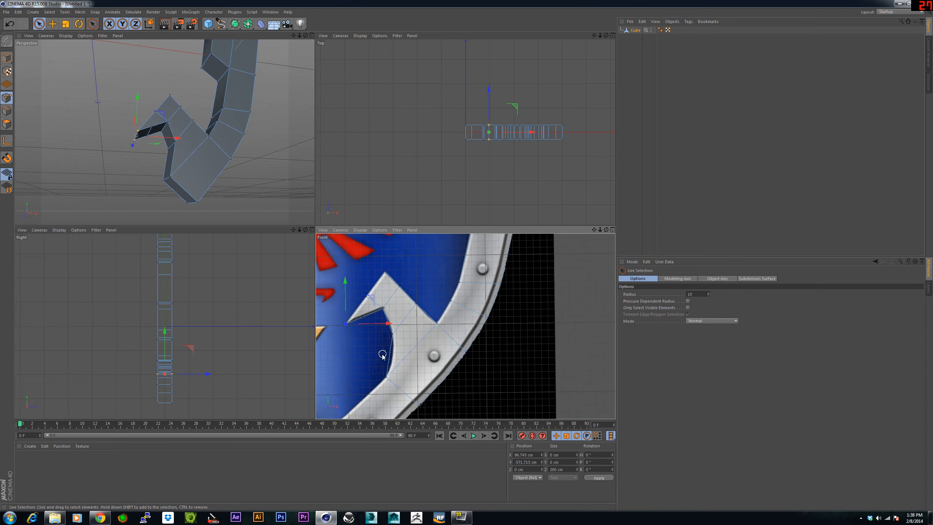
scroll(323, 353, "down", 5)
left_click(6, 124)
left_click(143, 81)
left_click_drag(162, 159, 162, 164, "alt")
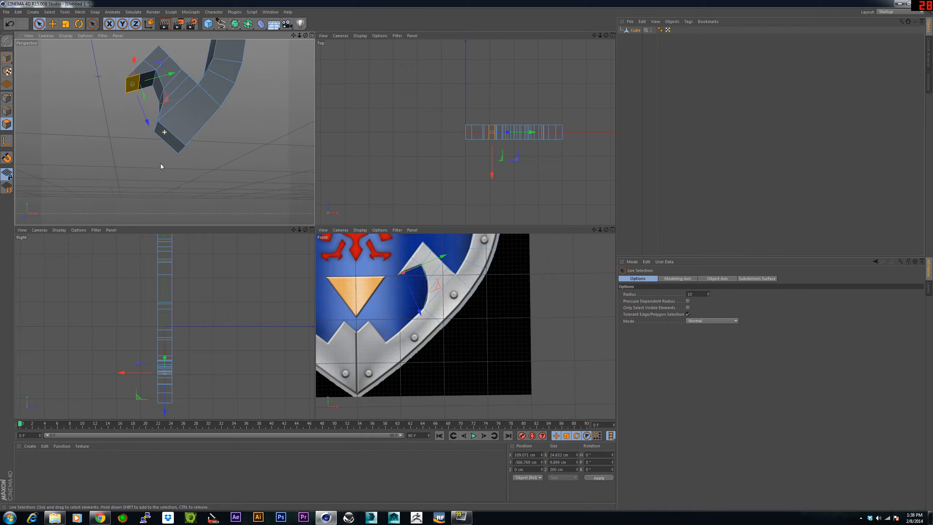
left_click(688, 307)
left_click(169, 144)
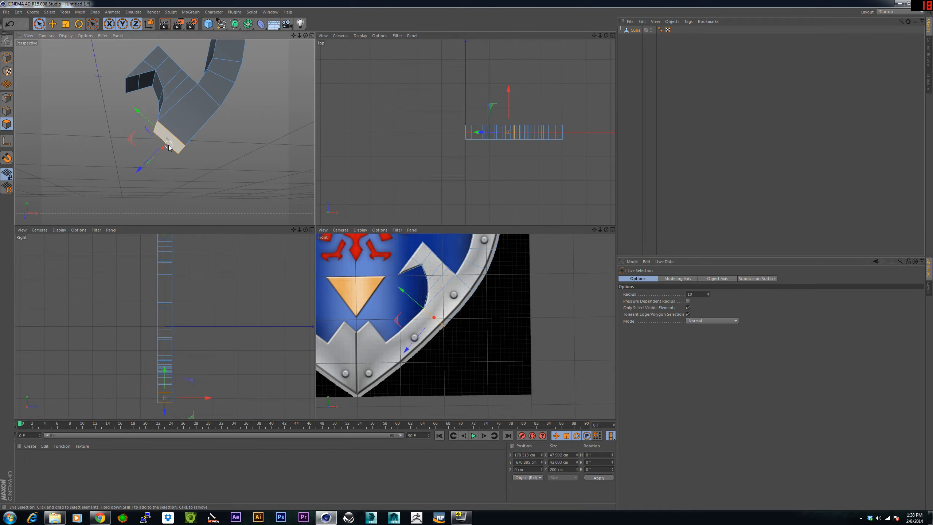
left_click_drag(406, 349, 372, 389, "ctrl")
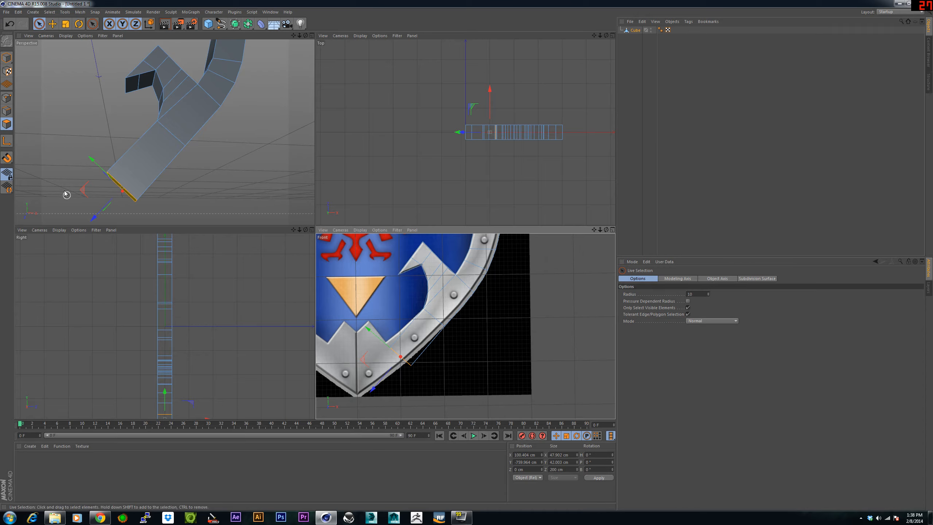
Include hidden points and fit the rim's lower end corners to the reference, with the outer corner at about X 88, Y -793 cm
left_click(7, 98)
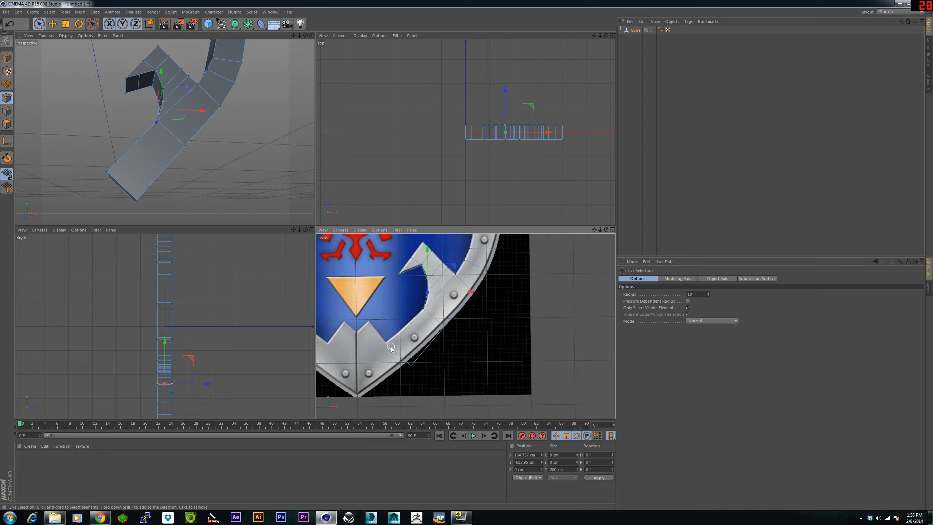
left_click(390, 344)
left_click_drag(390, 300, 389, 298)
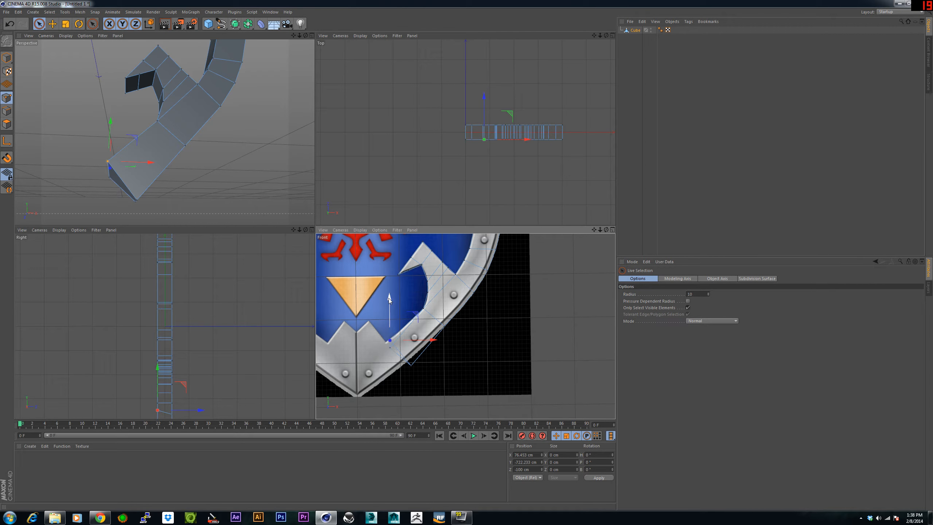
key("ctrl+z")
left_click(687, 307)
left_click(386, 366)
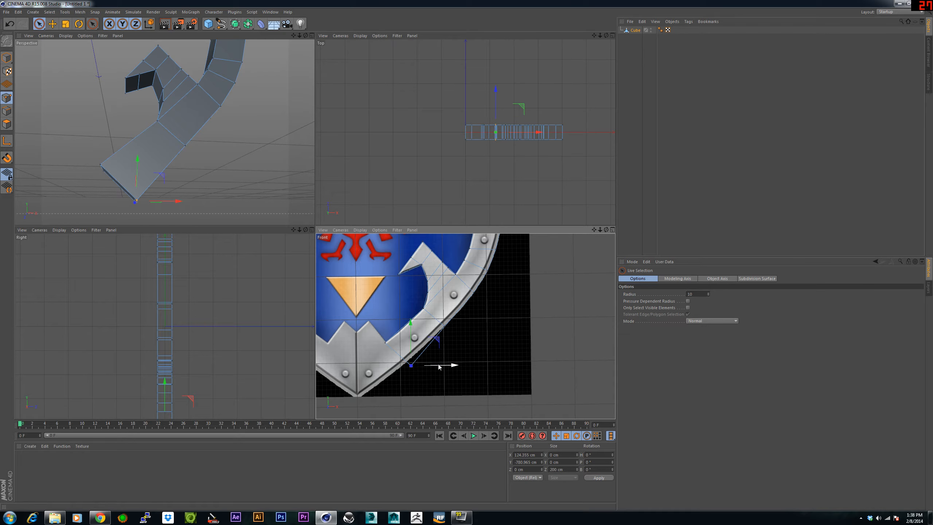
left_click_drag(413, 366, 425, 367)
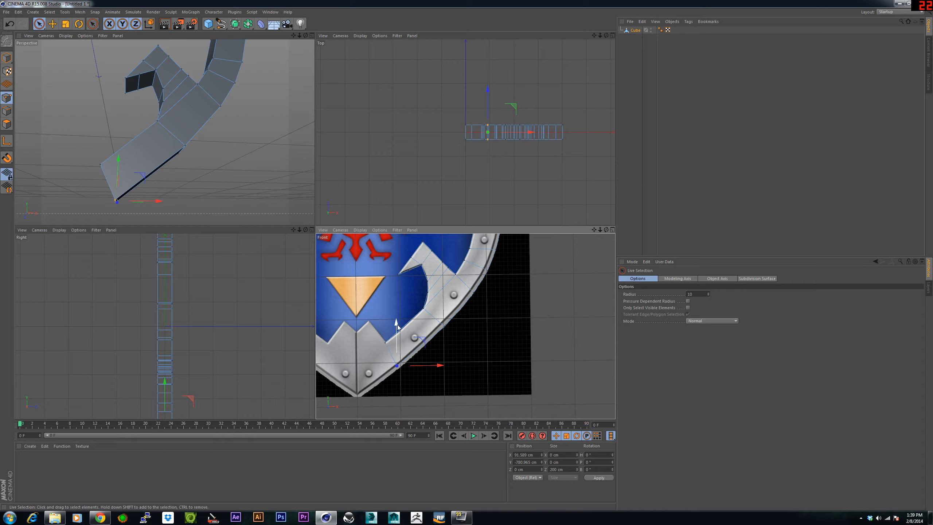
left_click_drag(395, 327, 395, 334)
left_click_drag(429, 370, 420, 374)
left_click_drag(395, 329, 395, 330)
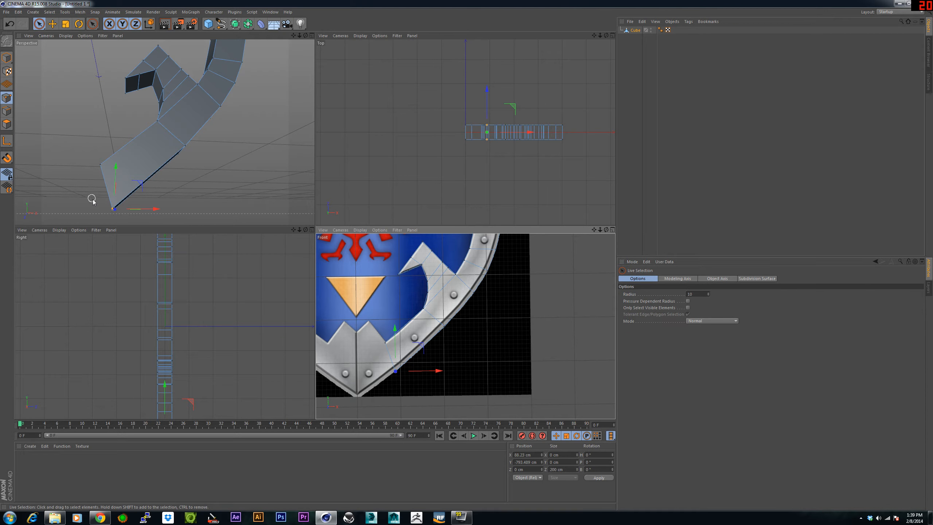
Extrude the rim's lower end face inward and down, just past the shield's centreline
left_click(6, 125)
left_click(106, 186)
middle_click_drag(433, 371, 433, 323, "alt")
left_click_drag(358, 320, 318, 334, "ctrl")
left_click_drag(110, 146, 138, 145, "alt")
Move the new end's lower points to the shield's bottom tip, about X 0, Y -854 cm, and its upper points onto the centreline
left_click(6, 98)
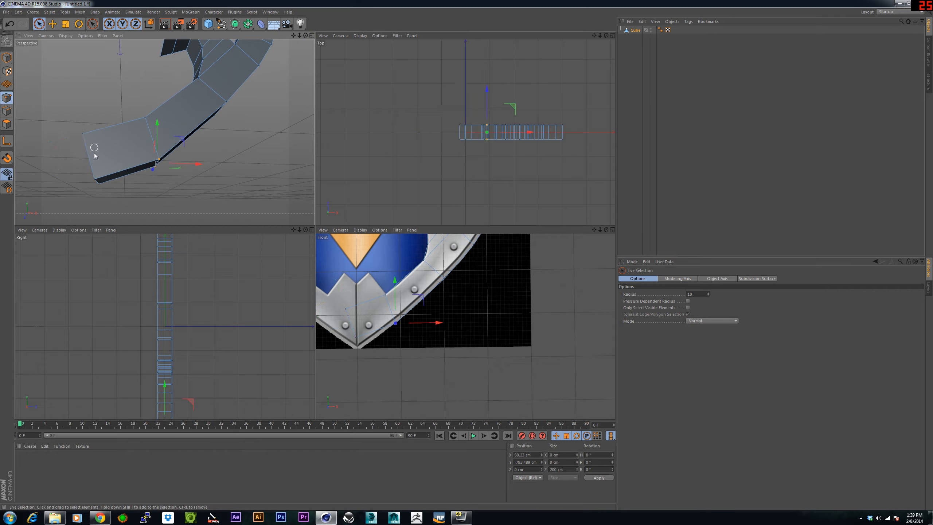
left_click(355, 337)
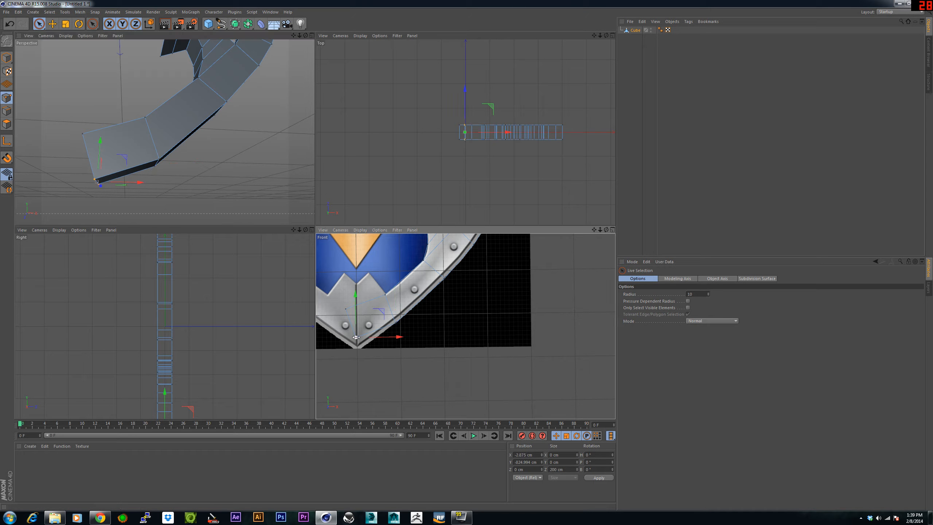
left_click_drag(356, 297, 356, 309)
middle_click_drag(356, 309, 361, 290, "alt")
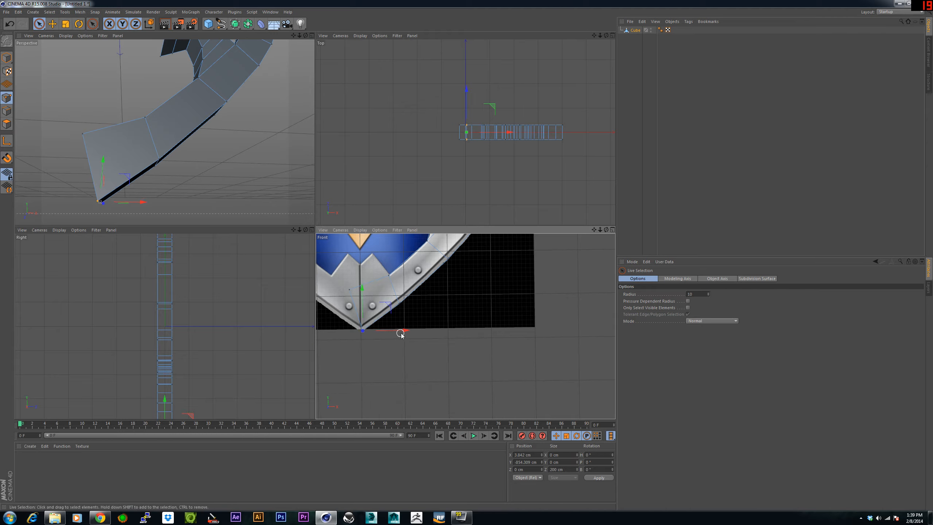
left_click_drag(400, 332, 401, 332)
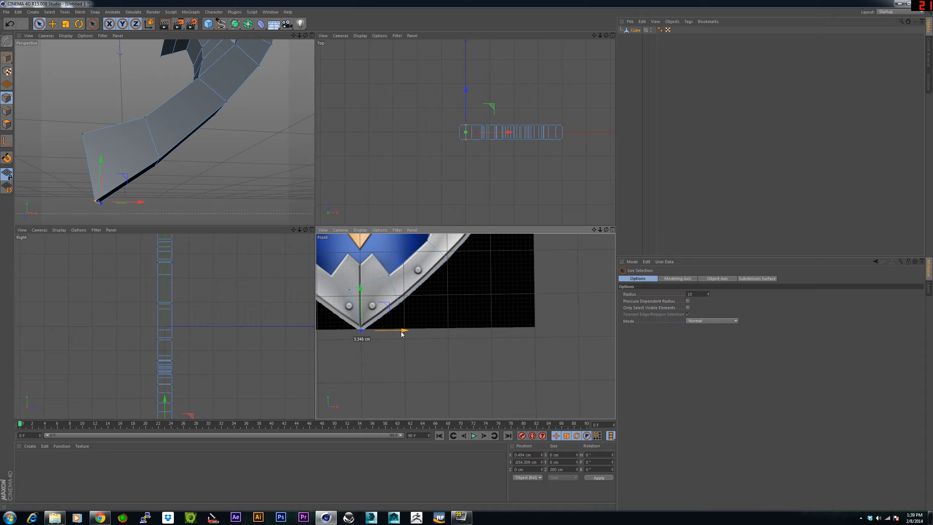
left_click(349, 289)
left_click_drag(392, 290, 403, 290)
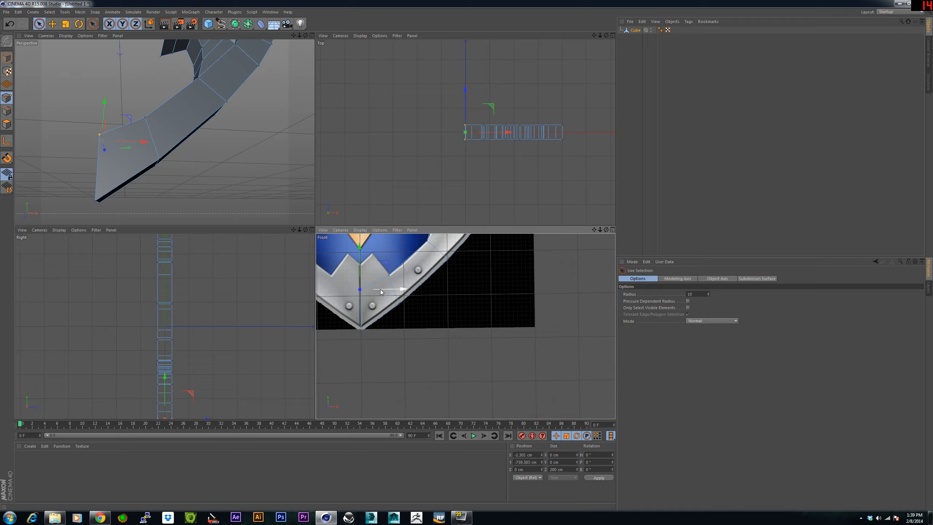
left_click_drag(398, 289, 394, 289)
middle_click_drag(394, 289, 398, 332, "alt")
Limit selection to visible elements and extrude the bottom segment's inner upper face up to about X 5, Y -686 cm
left_click_drag(105, 163, 99, 177, "alt")
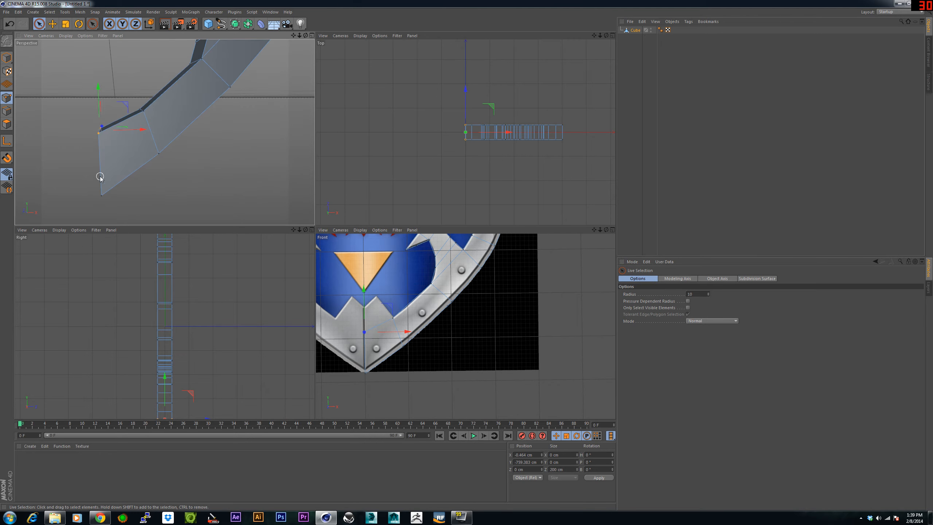
middle_click_drag(91, 169, 97, 187, "alt")
left_click(7, 125)
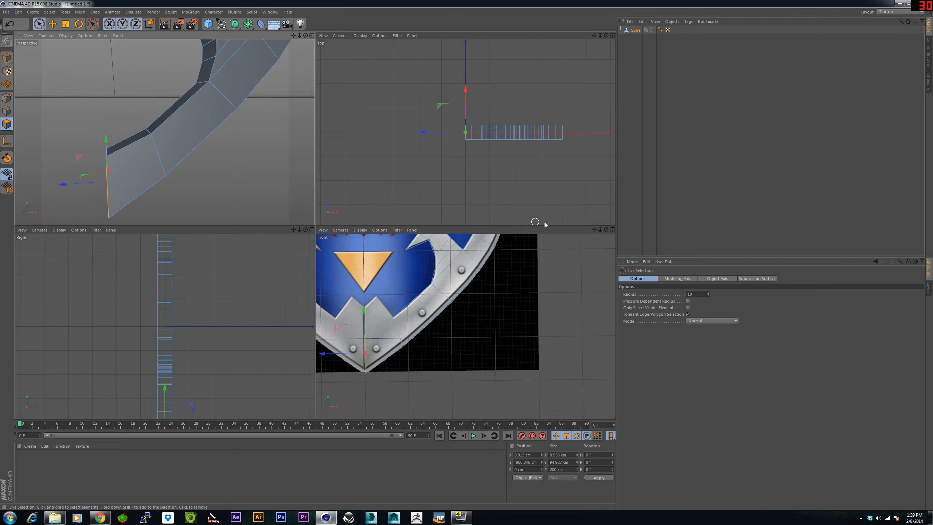
left_click(687, 314)
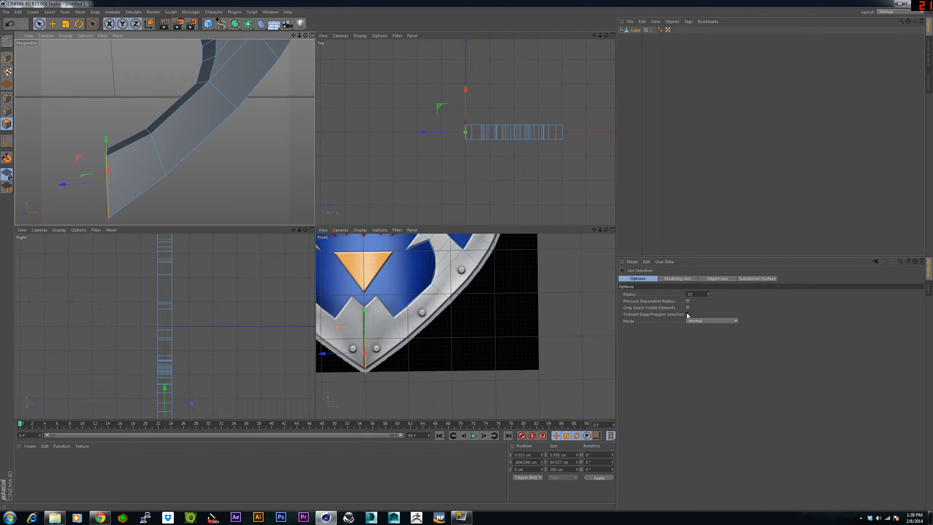
left_click(687, 308)
left_click(688, 314)
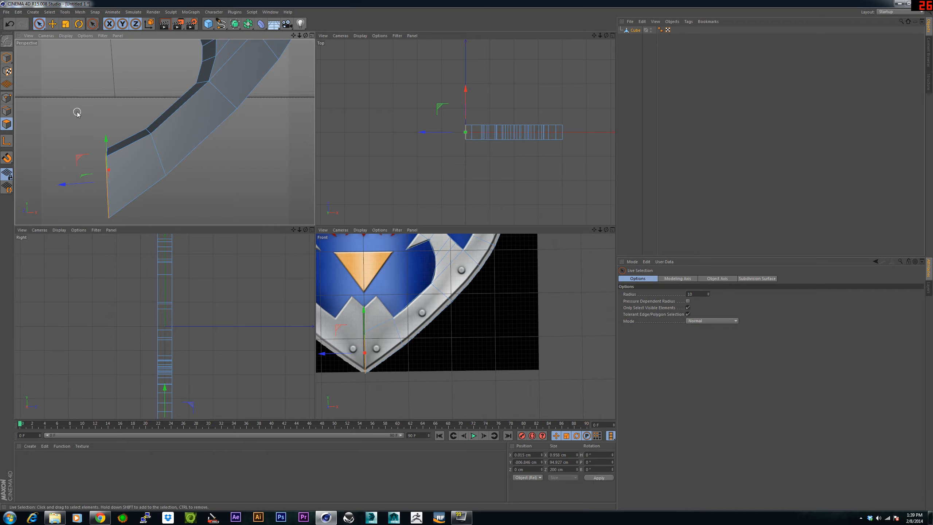
left_click(134, 138)
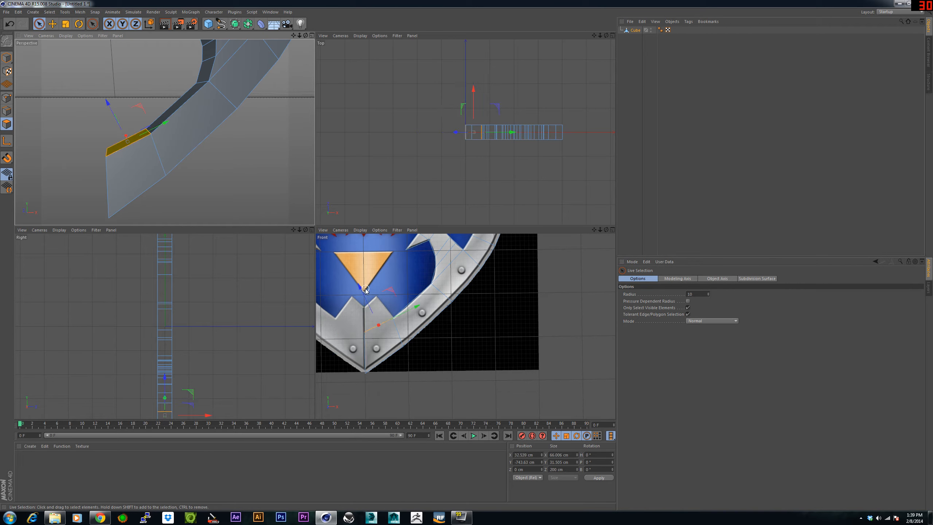
left_click_drag(360, 287, 346, 262)
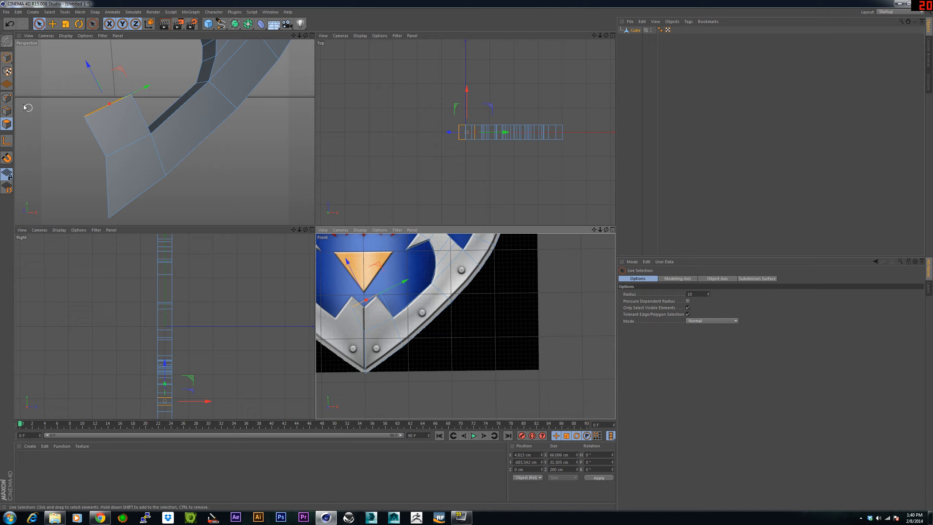
Include hidden points again and move the extrusion's outer upper points to the lower ornament's peak, about X 25, Y -676 cm
left_click(6, 97)
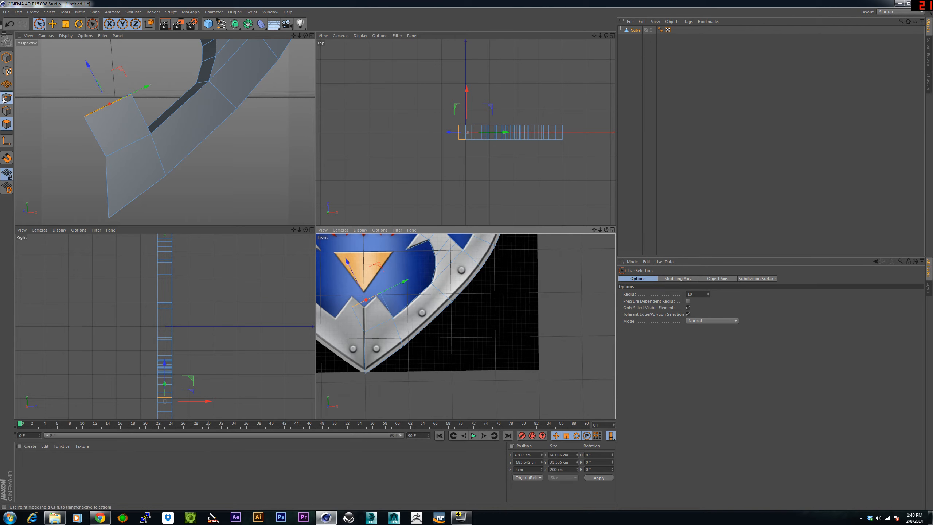
left_click(380, 293)
left_click_drag(412, 294, 408, 294)
key("ctrl+z")
left_click(688, 308)
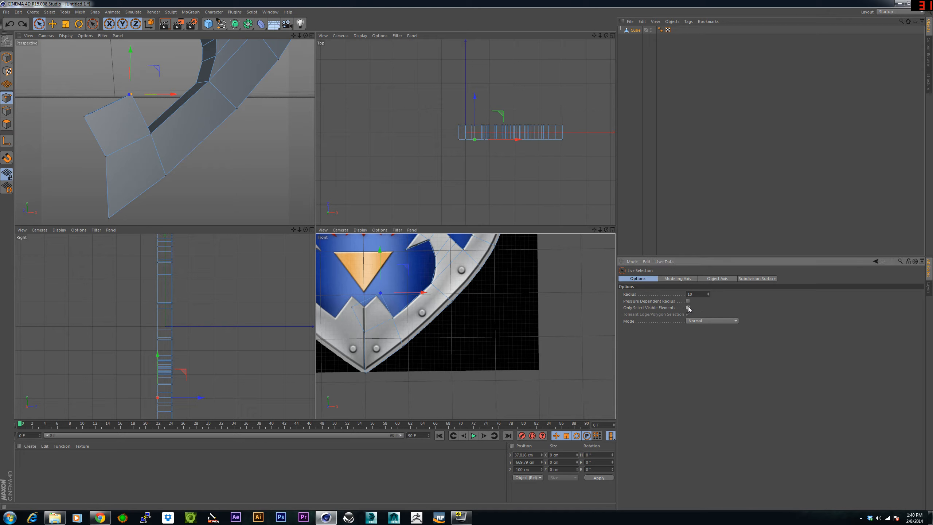
left_click(377, 303)
left_click(380, 294)
left_click_drag(400, 294, 394, 294)
left_click_drag(373, 251, 374, 254)
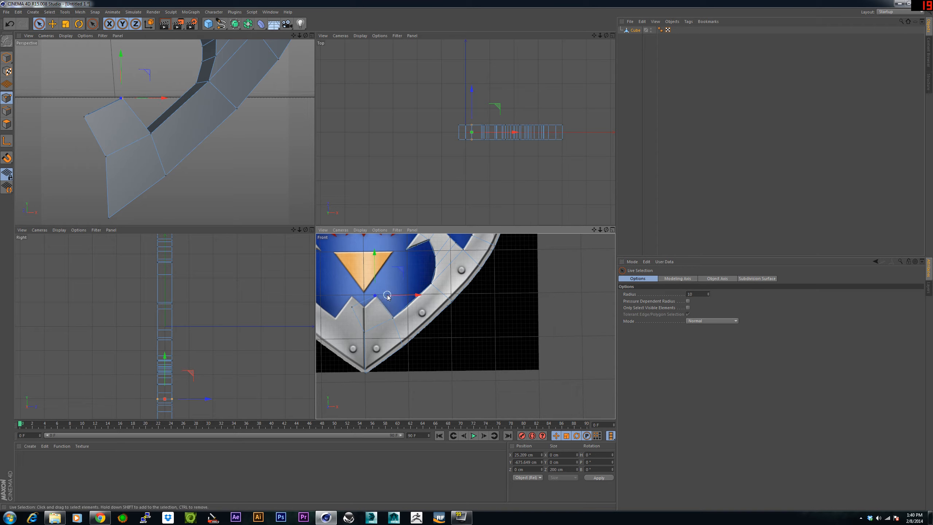
Move the extrusion's inner upper points onto the shield's centreline at about Y -701 cm
left_click(352, 306)
left_click_drag(390, 306, 402, 306)
left_click_drag(364, 264, 364, 266)
scroll(387, 296, "down", 2)
scroll(191, 182, "down", 5)
mouse_move(192, 183)
left_mouse_down("alt")
mouse_move(187, 156)
mouse_move(181, 177)
left_mouse_up("alt")
scroll(191, 182, "up", 4)
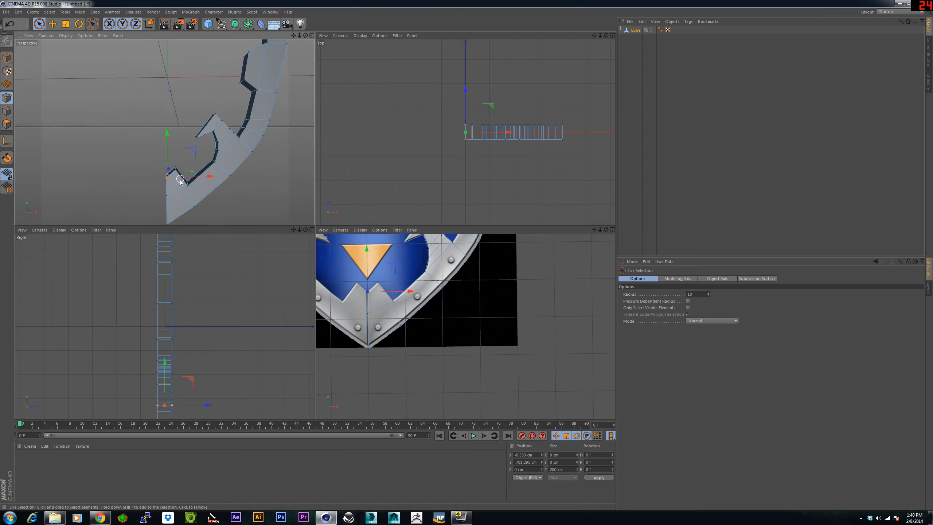
scroll(178, 176, "up", 3)
middle_click_drag(177, 184, 180, 146, "alt")
scroll(364, 298, "up", 3)
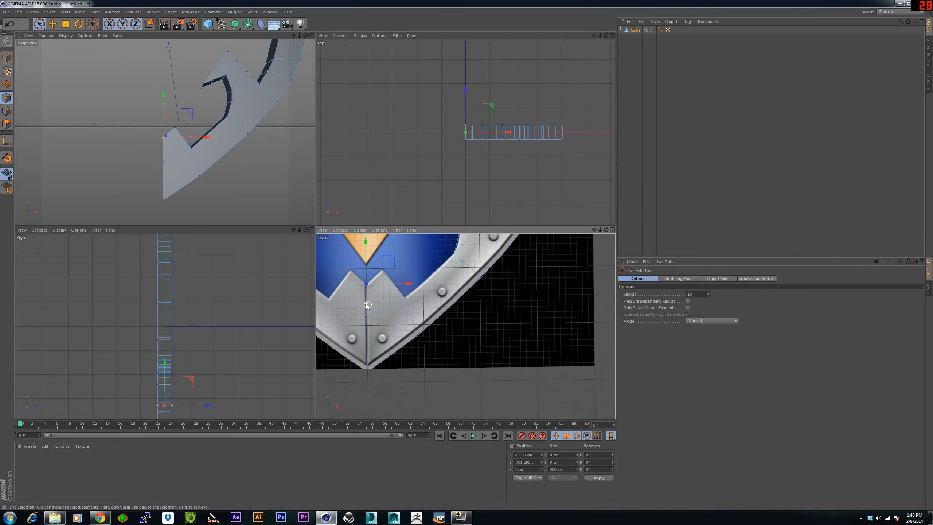
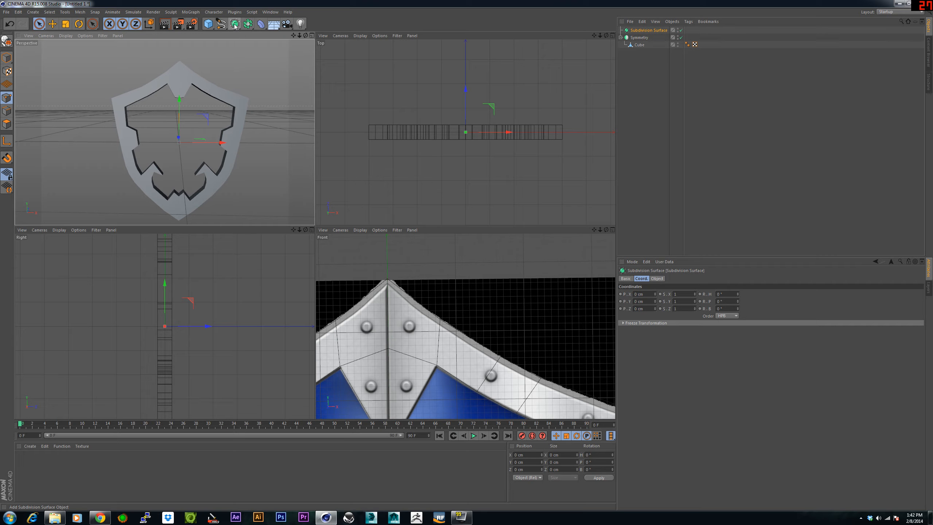
Nest the Symmetry object inside the Subdivision Surface
left_click(235, 26)
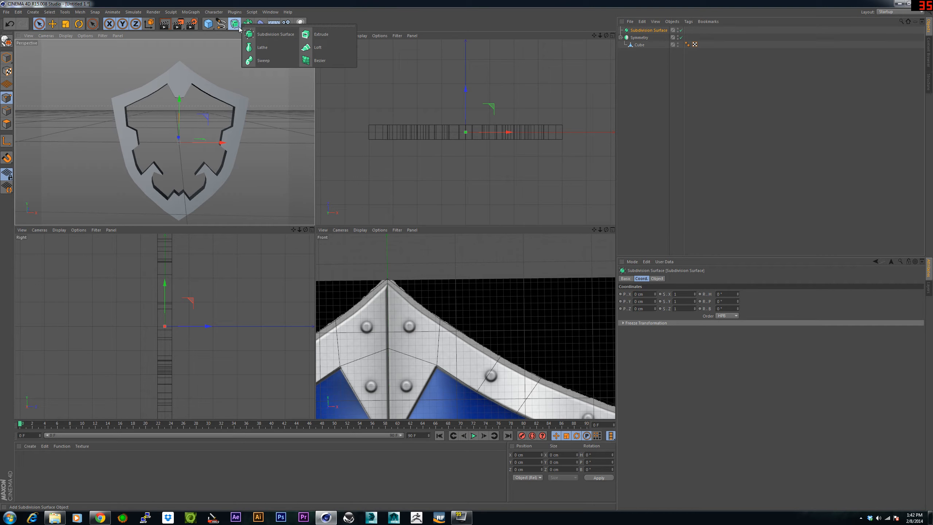
left_click(236, 29)
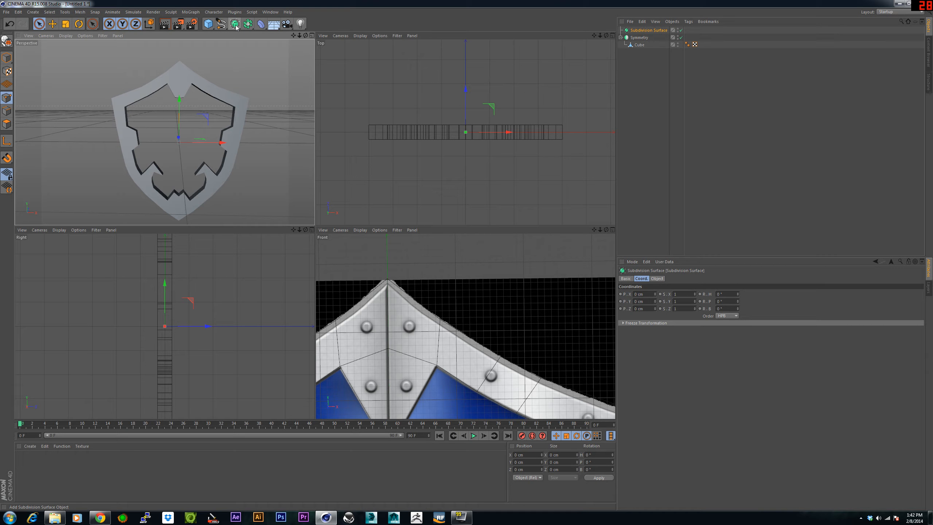
left_click(638, 35)
left_click_drag(639, 35, 641, 31)
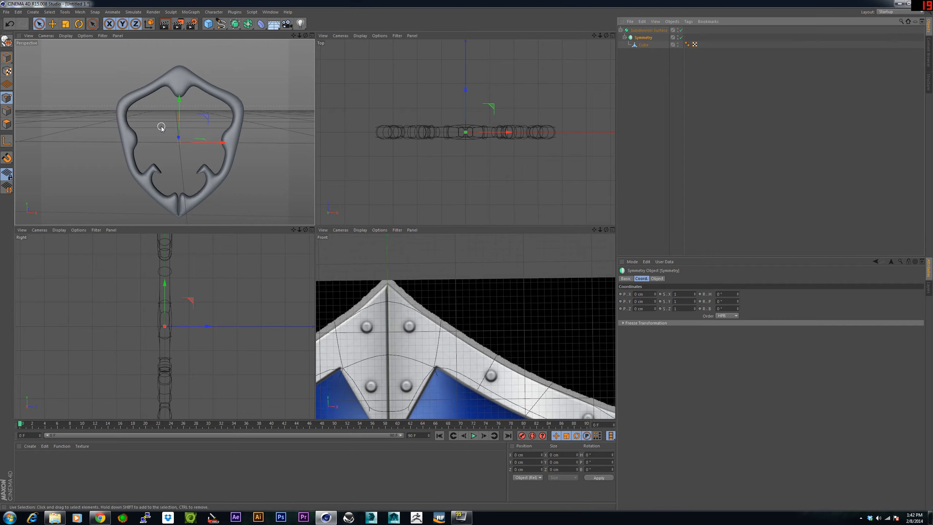
Examine the smoothed rim from several angles and switch the Subdivision Surface off
scroll(174, 127, "up", 2)
scroll(182, 141, "up", 2)
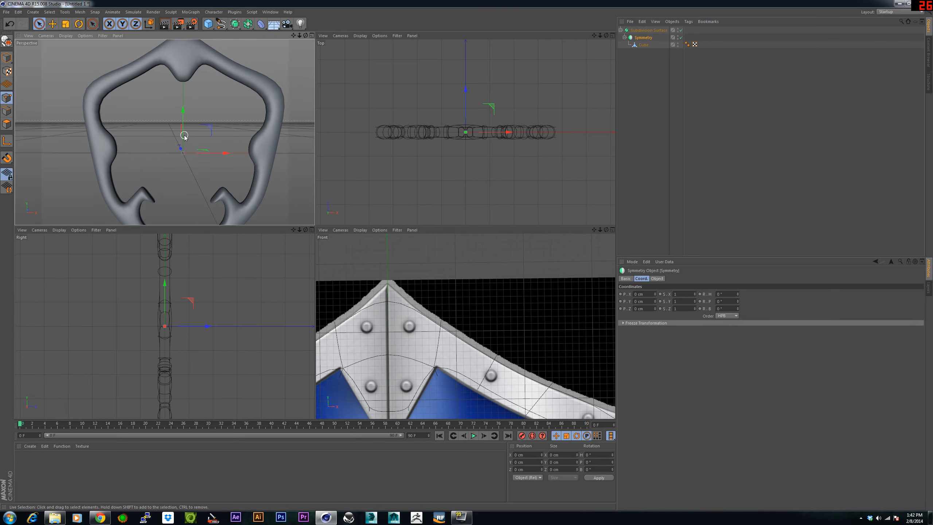
scroll(180, 142, "down", 4)
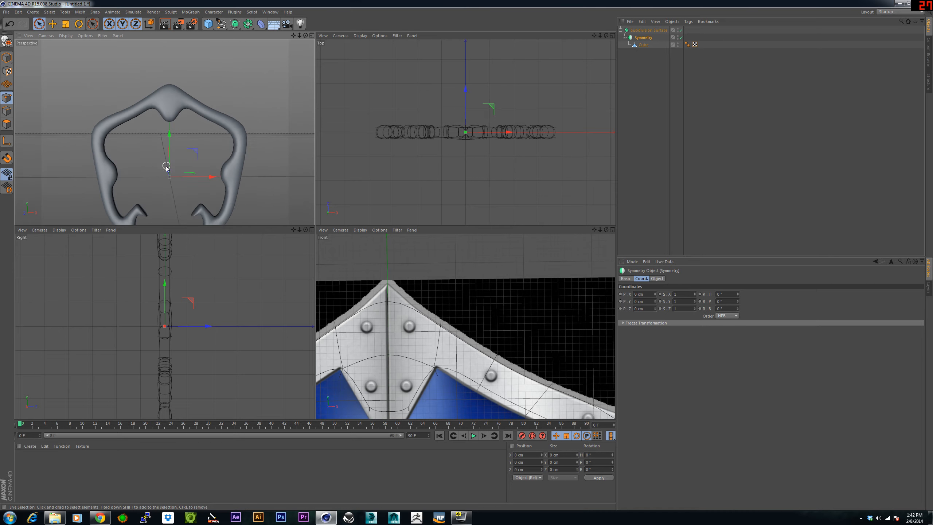
middle_click_drag(166, 169, 169, 137, "alt")
left_click_drag(169, 137, 171, 154, "alt")
middle_click_drag(178, 131, 181, 145, "alt")
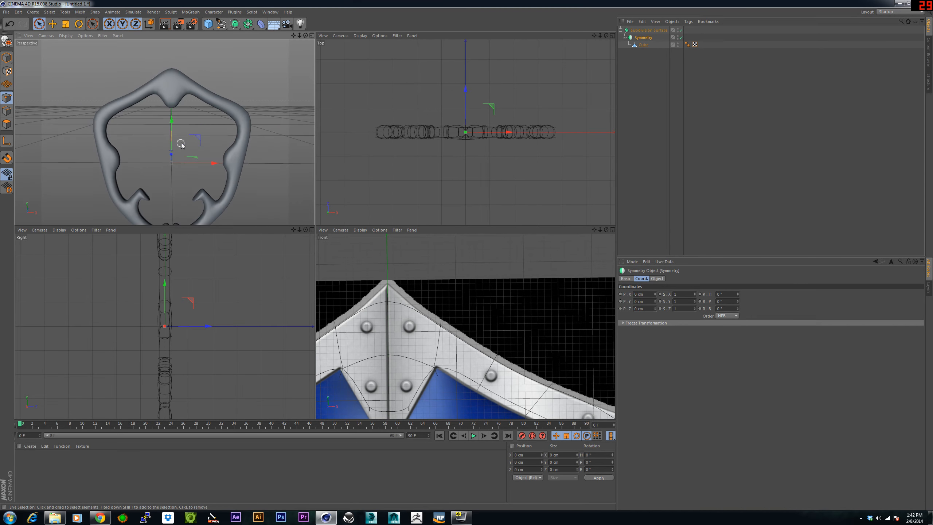
left_click_drag(181, 144, 203, 140, "alt")
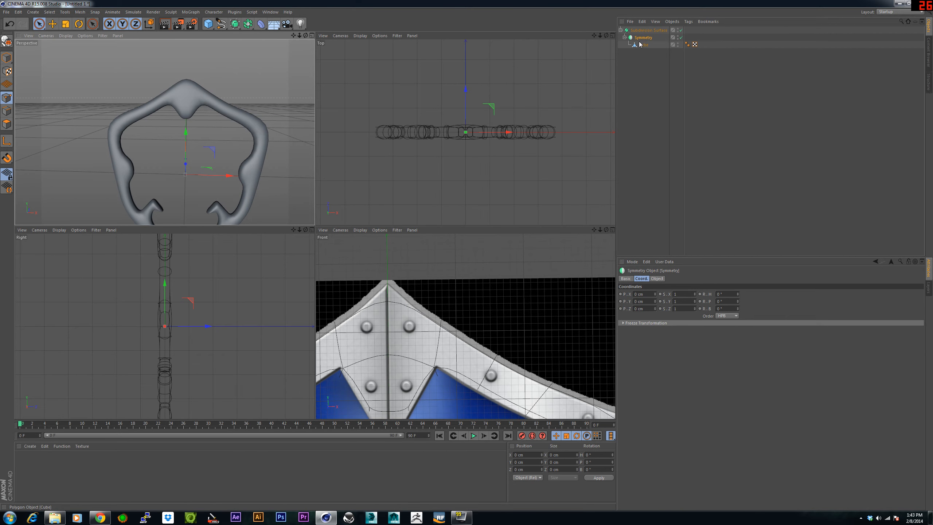
left_click(681, 30)
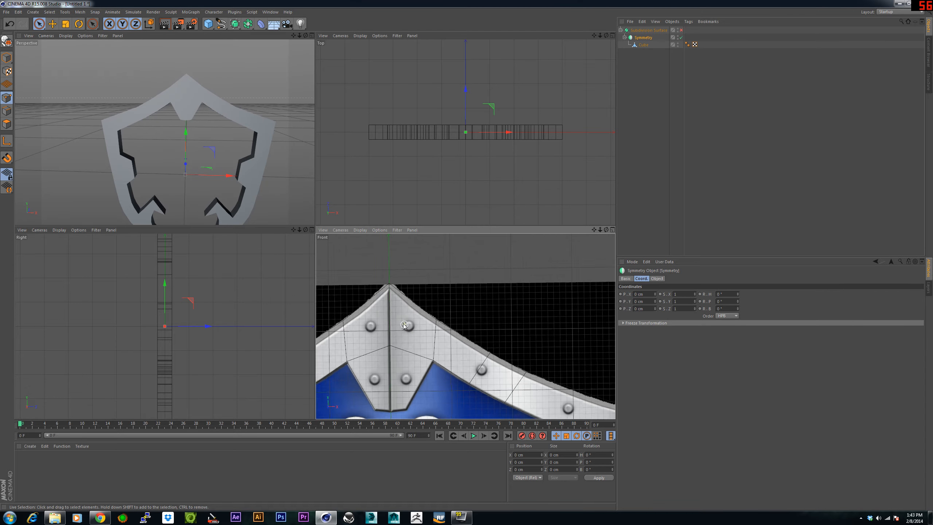
Examine the rim's edge layout in the Front view from the top peak down to the lower ornament
scroll(404, 325, "down", 3)
middle_click_drag(404, 327, 392, 271, "alt")
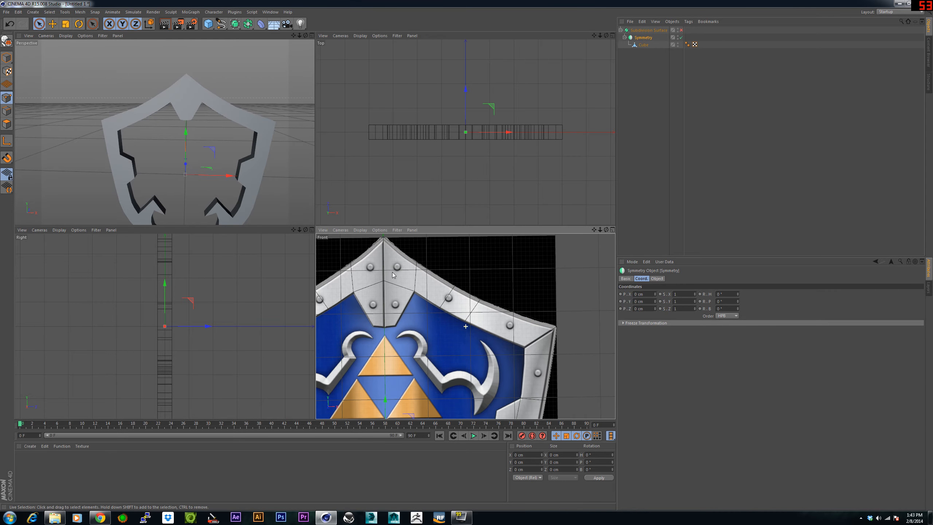
scroll(396, 297, "down", 2)
middle_click_drag(402, 339, 406, 270, "alt")
middle_click_drag(391, 337, 390, 268, "alt")
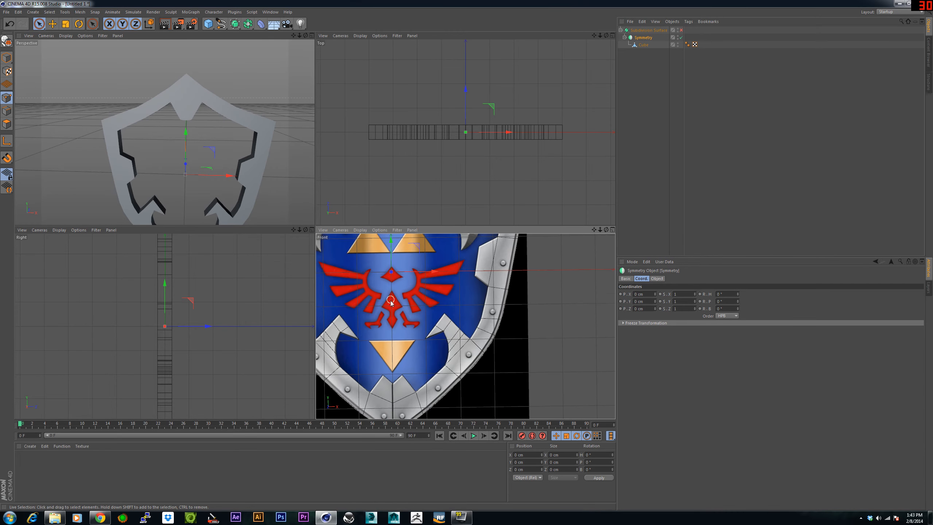
middle_click_drag(391, 302, 399, 366, "alt")
scroll(404, 329, "up", 3)
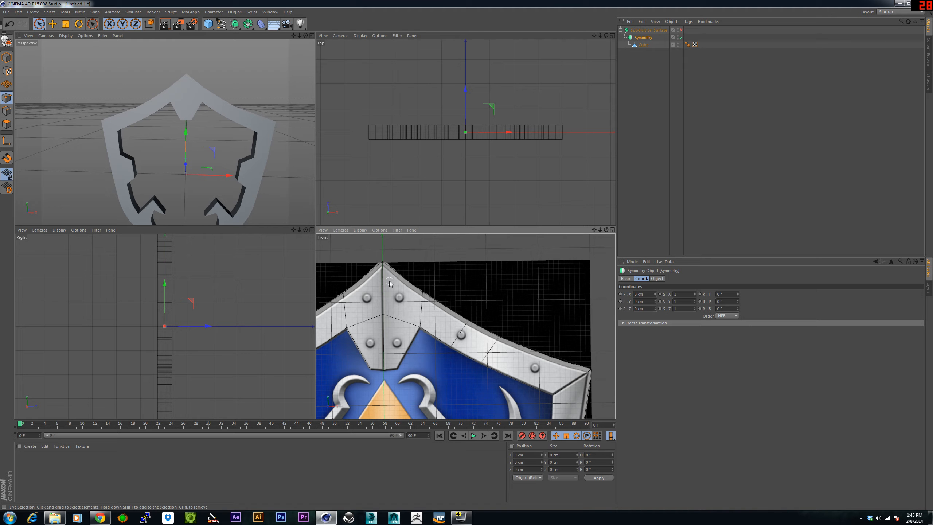
Select the Cube and use the Knife in Loop mode to cut a loop beside the edge crossing the top ornament
key("k")
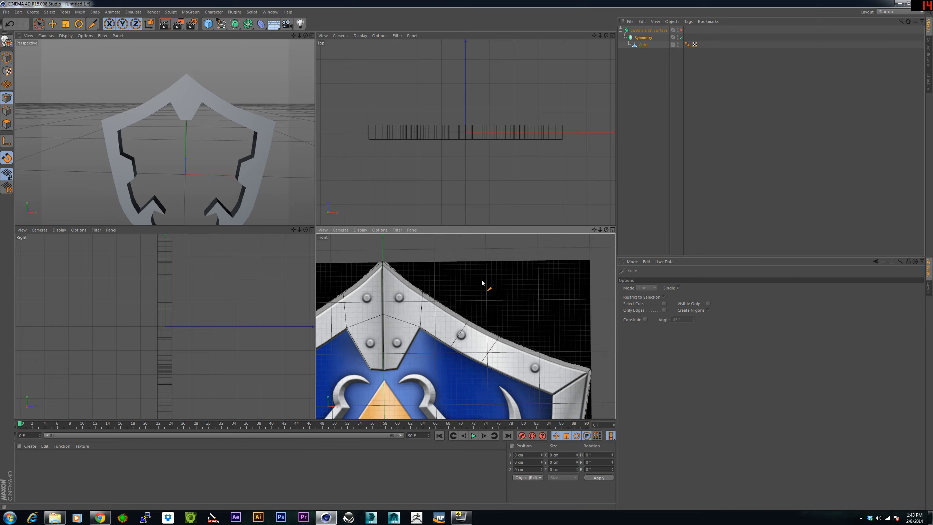
left_click(643, 45)
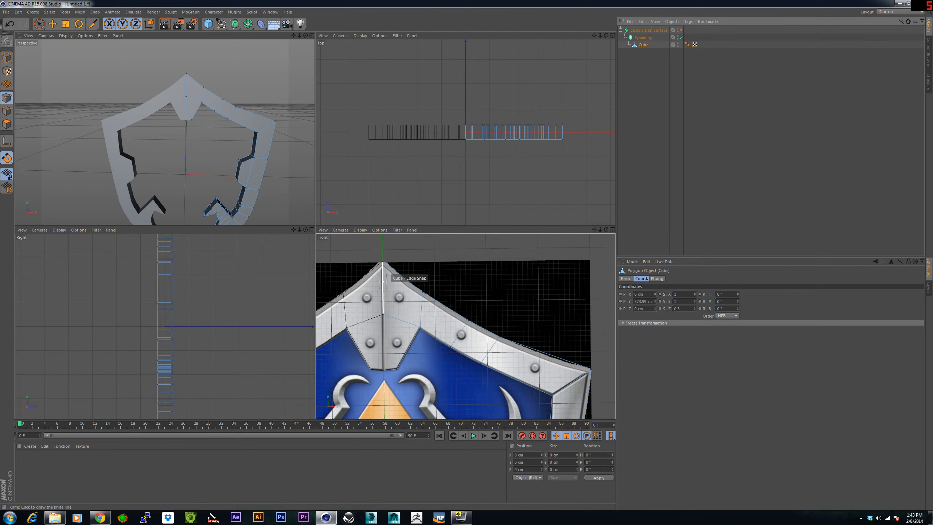
middle_click_drag(383, 281, 341, 269, "alt")
left_click_drag(169, 127, 165, 129, "alt")
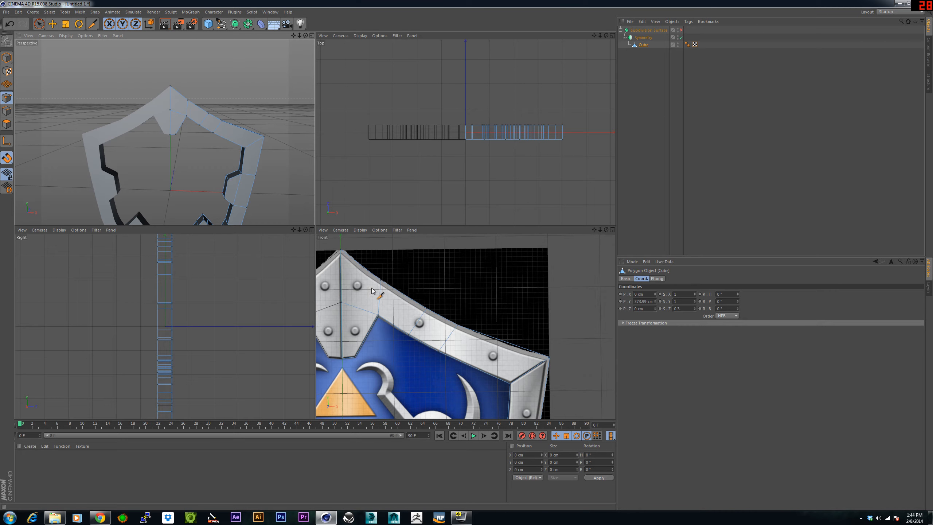
middle_click_drag(378, 294, 385, 301, "alt")
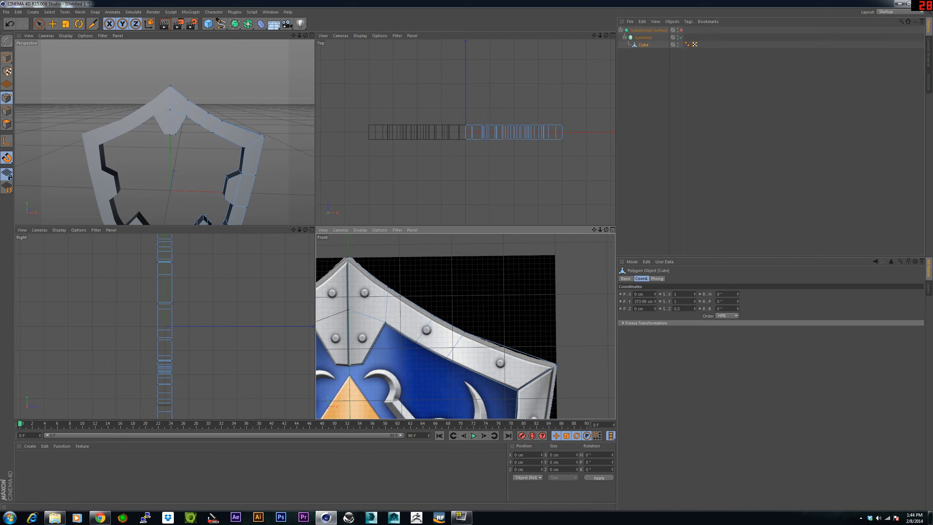
key("k")
left_click(653, 289)
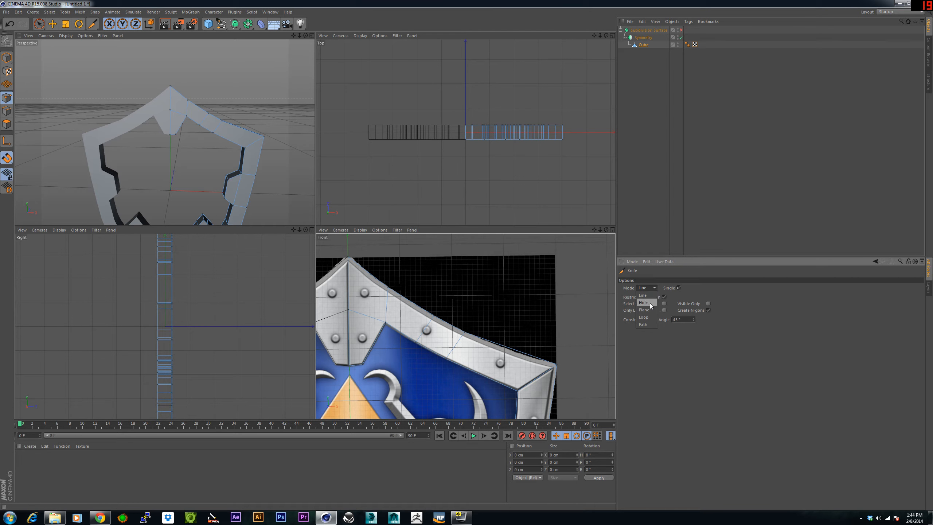
left_click(644, 317)
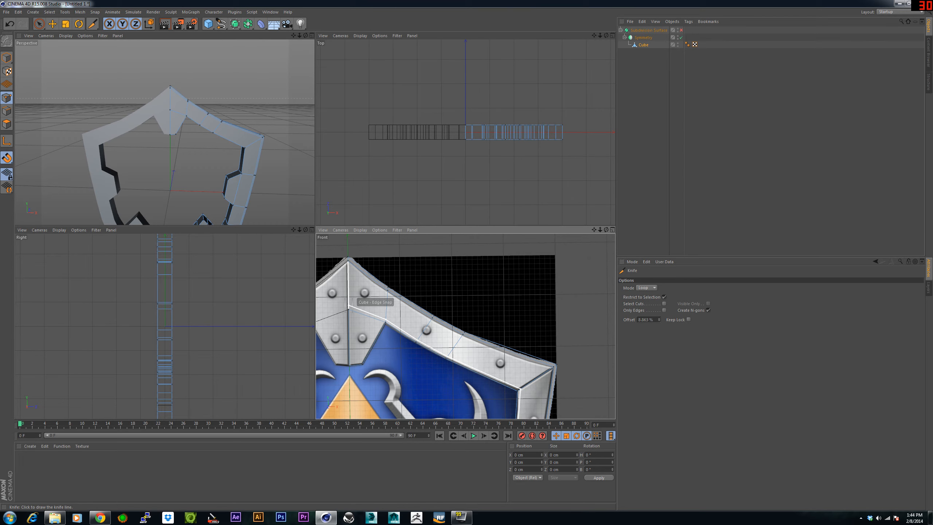
left_click(349, 305)
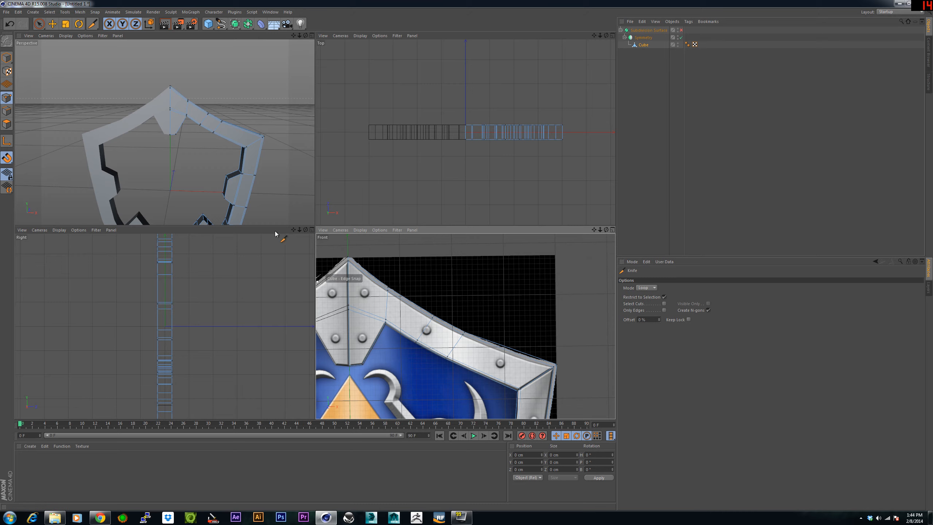
Switch the Subdivision Surface on to inspect the smoothed top of the rim, and switch it off again
scroll(169, 156, "down", 4)
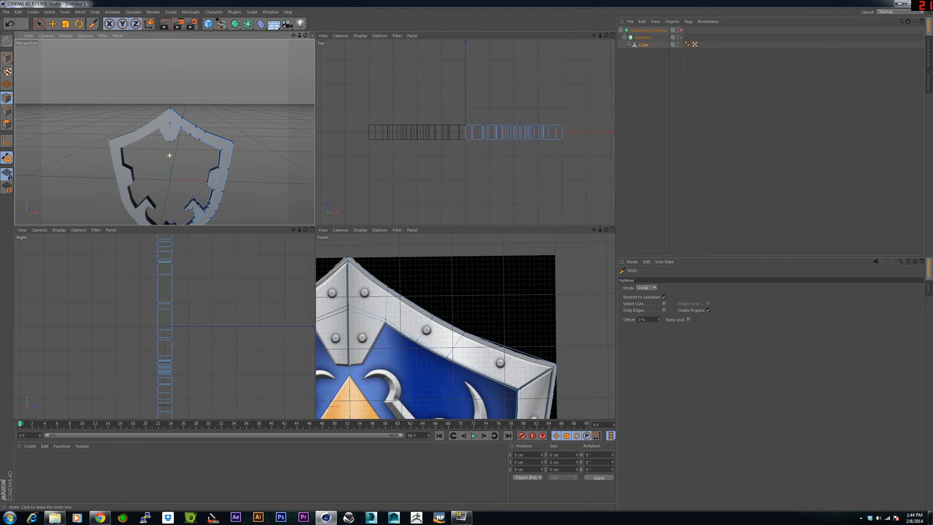
left_click(682, 30)
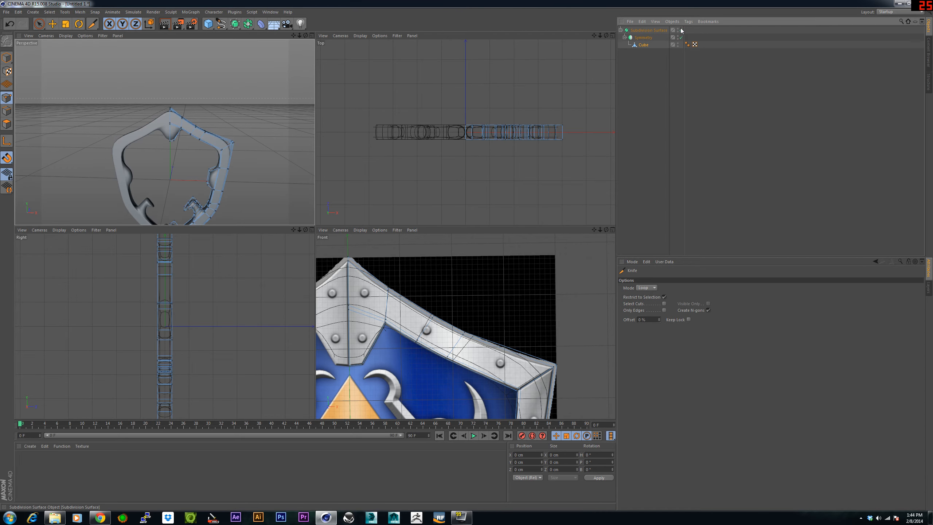
scroll(215, 138, "up", 5)
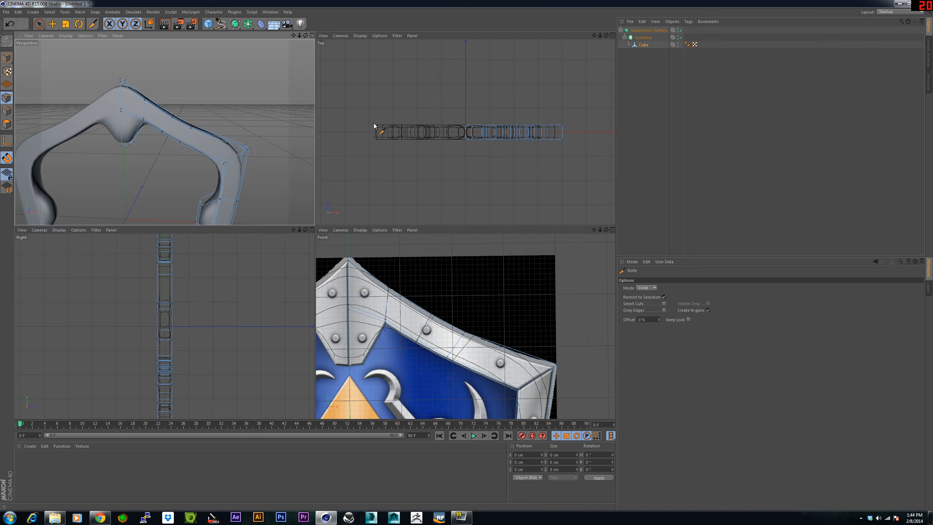
left_click(681, 31)
Add a loop cut close to the shield's centreline at the top peak
scroll(422, 301, "up", 1)
middle_click_drag(404, 305, 444, 320, "alt")
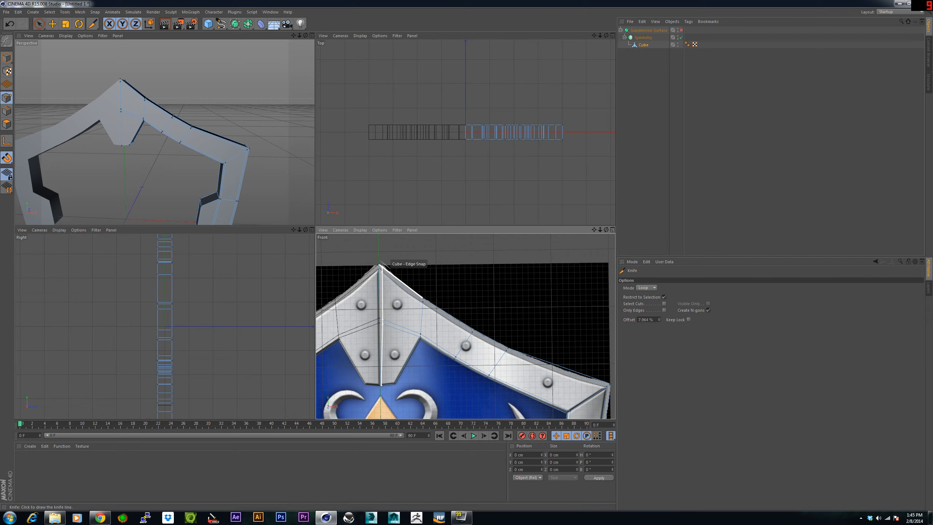
left_click(383, 266)
Set the Knife to Line mode and cut along the top ornament's bottom edge and its slanted side
middle_click_drag(430, 368, 431, 314, "alt")
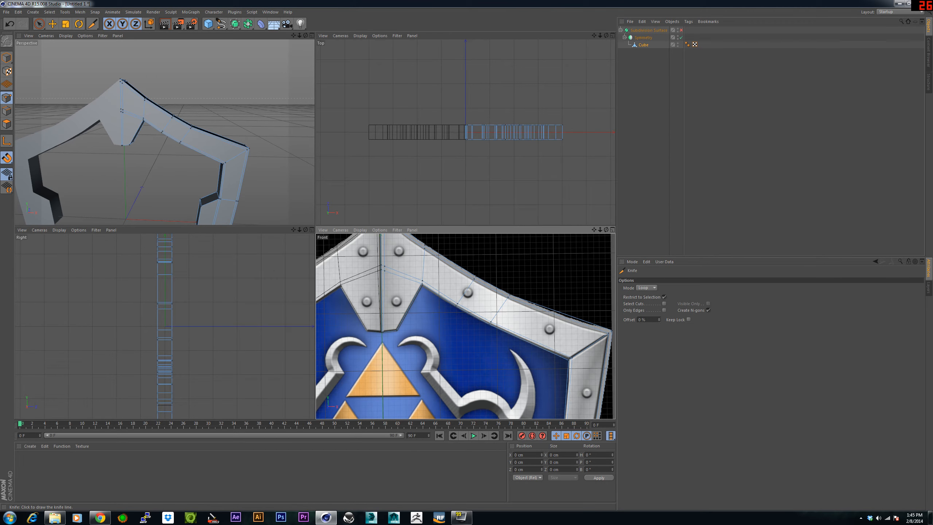
left_click(640, 289)
left_click(642, 295)
scroll(395, 329, "up", 5)
left_click(363, 331)
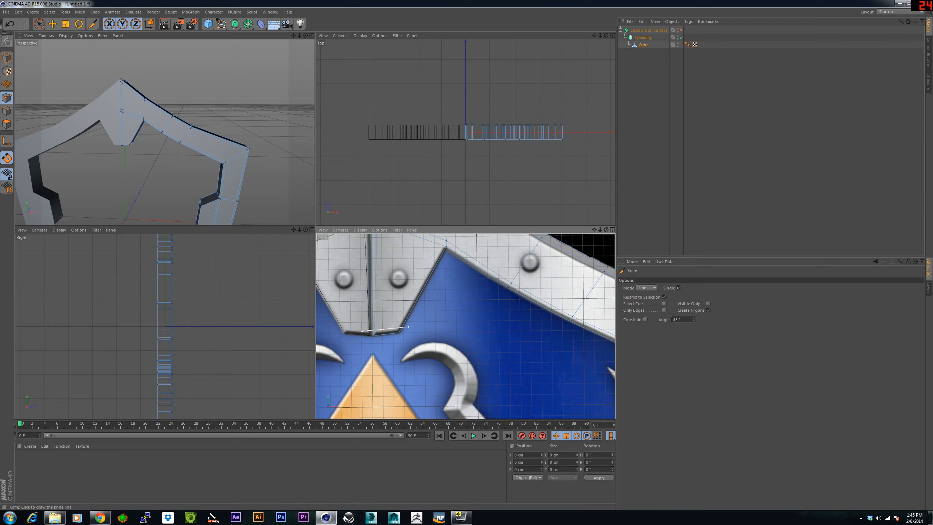
left_click(409, 326)
middle_click_drag(409, 326, 392, 363, "alt")
left_click(426, 275)
left_click(378, 369)
Cut a line on each side of the diagonal seam at the rim's upper outer corner
scroll(466, 326, "down", 3)
middle_click_drag(565, 353, 344, 294, "alt")
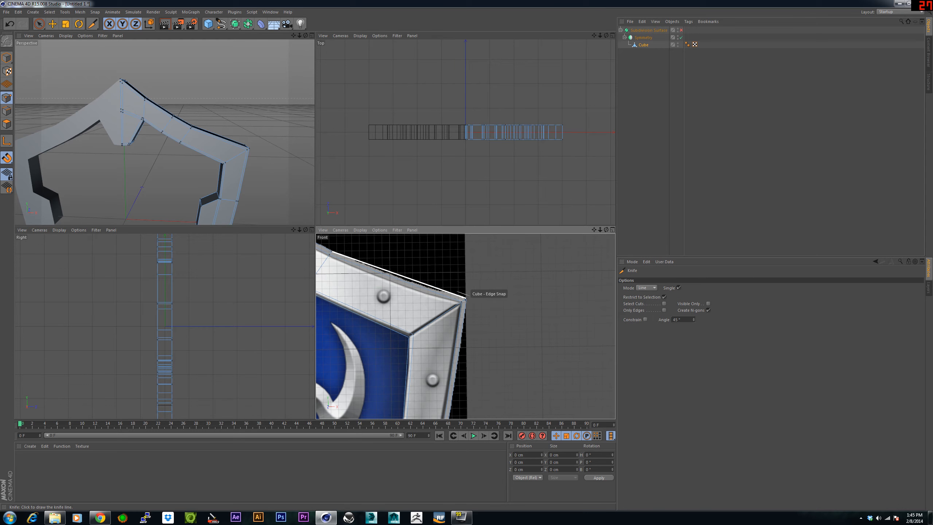
left_click(462, 297)
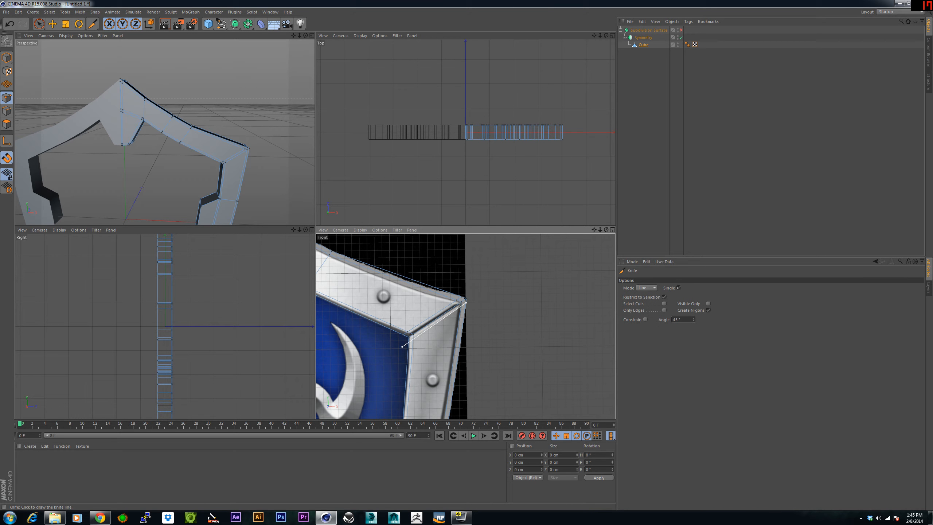
left_click(466, 303)
left_click_drag(245, 168, 164, 138, "alt")
left_click_drag(111, 152, 162, 131, "alt")
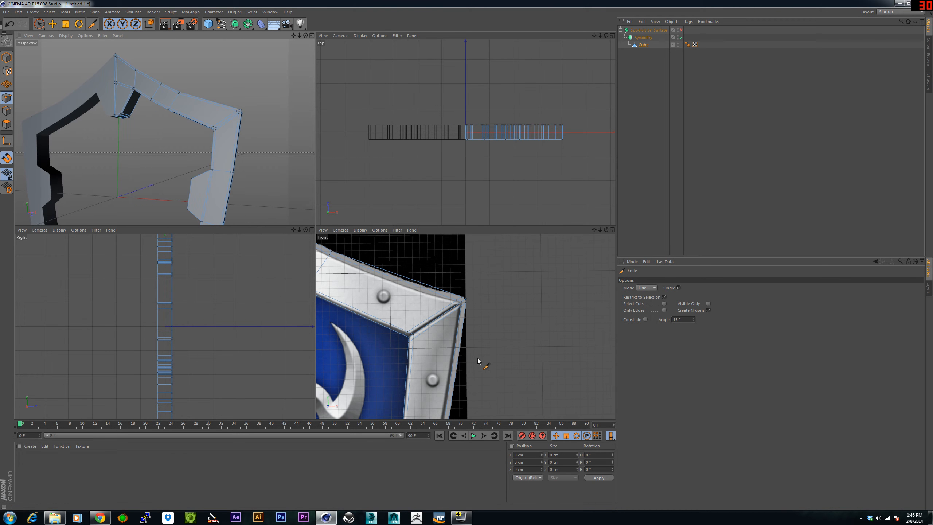
Cut lines across the rim just above and below the edge where the side bulge begins
middle_click_drag(470, 357, 463, 284, "alt")
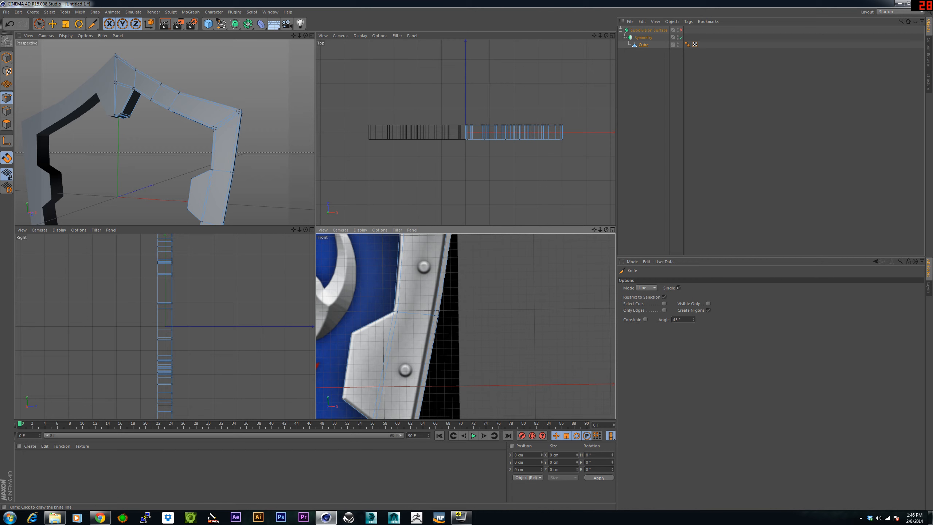
left_click_drag(385, 306, 452, 313)
middle_click_drag(452, 313, 461, 289, "alt")
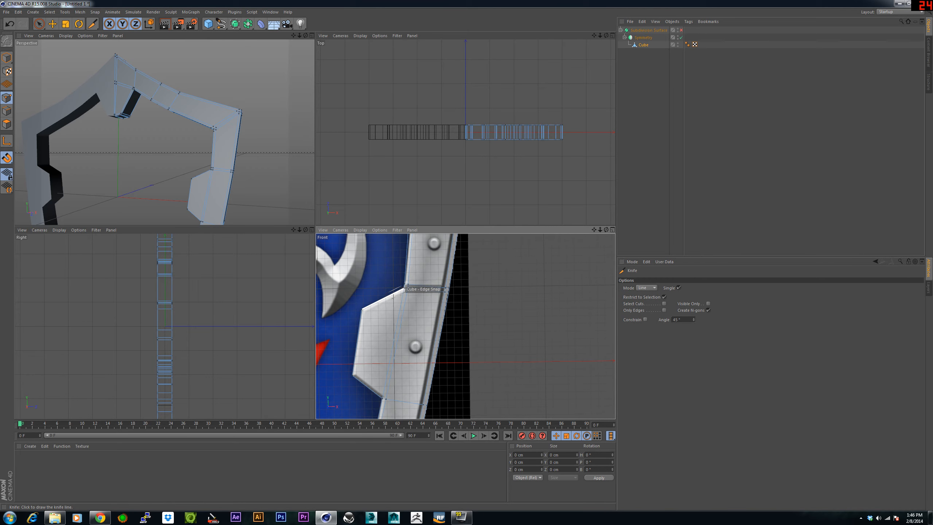
left_click_drag(395, 293, 460, 297)
middle_click_drag(464, 326, 482, 315, "alt")
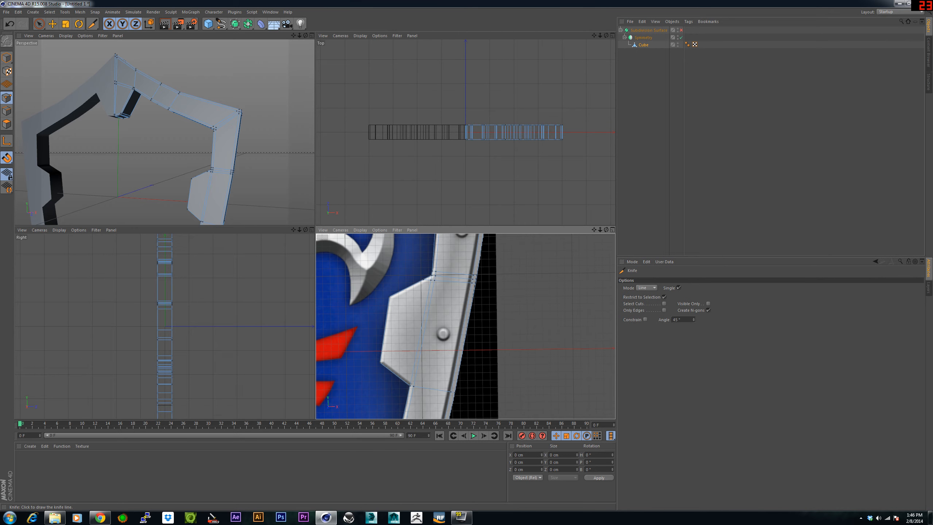
Make knife cuts from the side bulge's upper inner corner along the edge dividing the bulge from the rim
left_click_drag(389, 302, 431, 280)
left_click_drag(432, 279, 432, 280)
left_click_drag(413, 386, 436, 278)
left_click_drag(455, 391, 431, 279)
left_click_drag(379, 305, 431, 280)
left_click_drag(278, 147, 164, 132, "alt")
Cut across the rim beside the edge at the side bulge's lower end, undoing and redrawing a misplaced cut
middle_click_drag(405, 339, 420, 307, "alt")
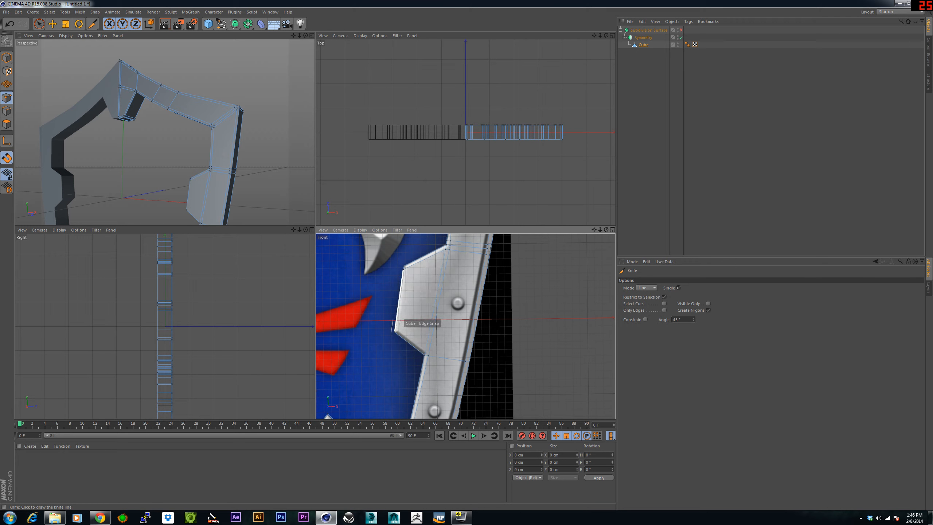
mouse_move(424, 355)
left_mouse_down()
mouse_move(507, 358)
mouse_move(448, 365)
left_mouse_up()
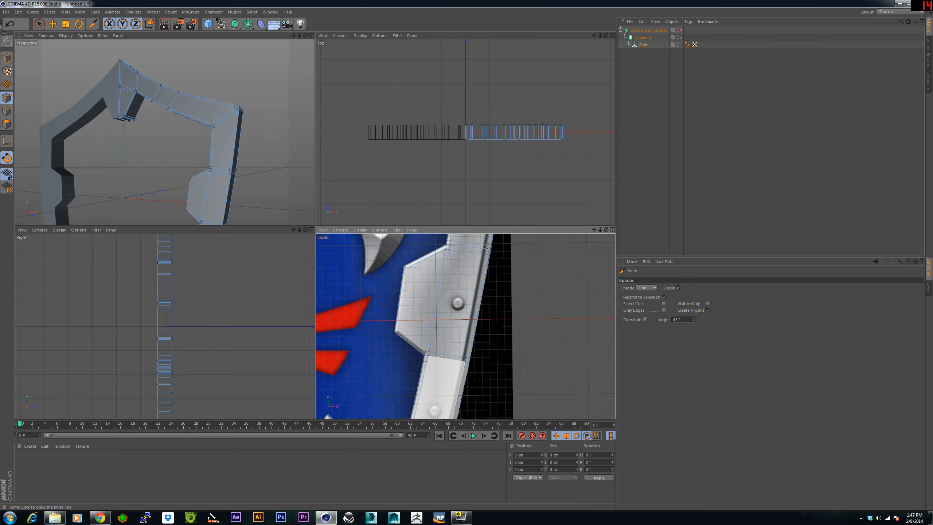
key("ctrl+z")
left_click_drag(424, 361, 482, 370)
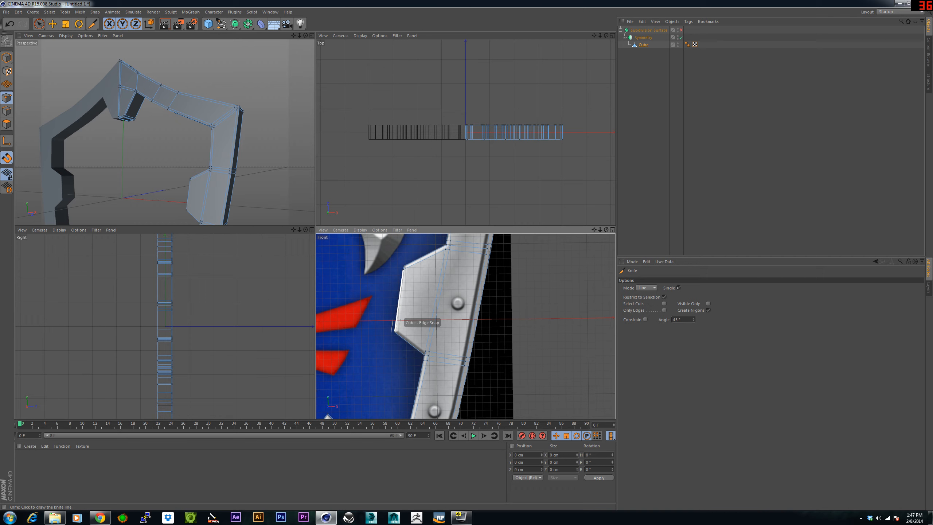
Cut support lines at the side bulge's lower and upper protruding corners, redrawing the misplaced first cut
left_click(396, 325)
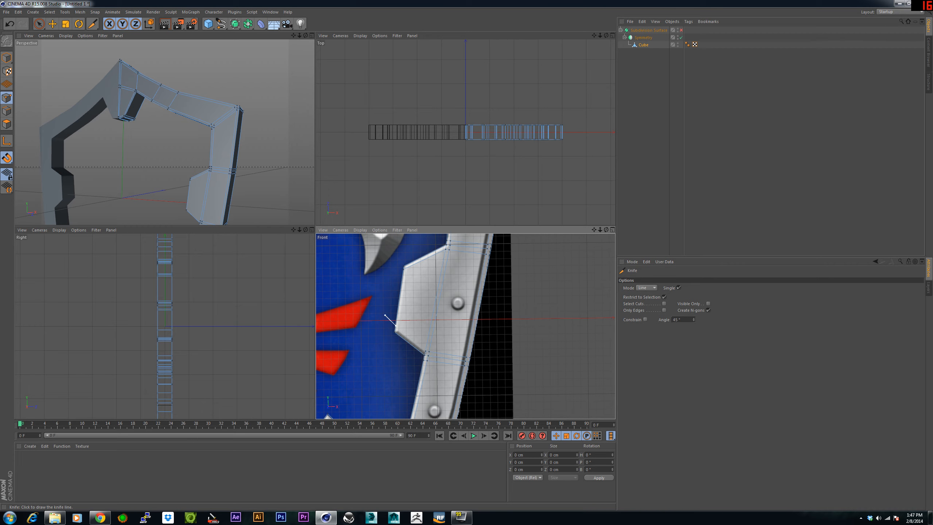
left_click(385, 315)
key("ctrl+z")
left_click(385, 320)
left_click(425, 351)
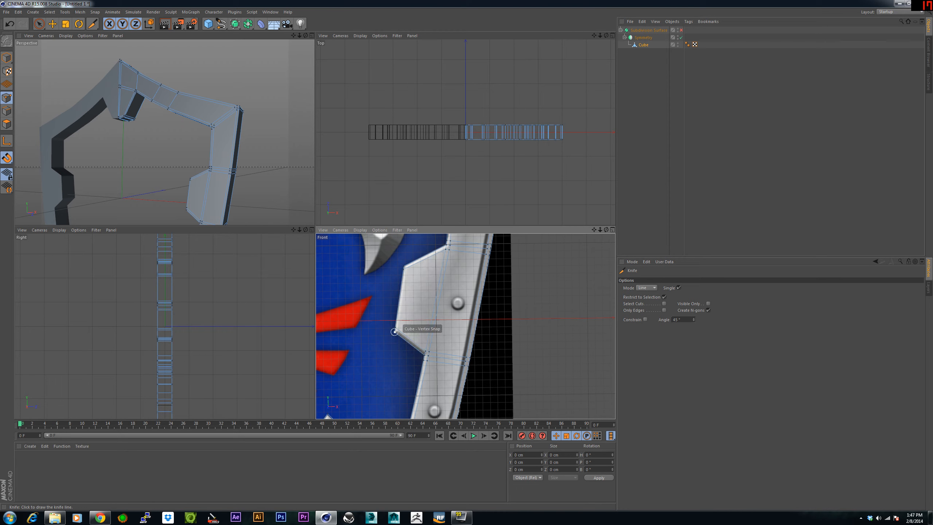
left_click(400, 335)
left_click(409, 264)
Cut across the rim beside the edge where the lower spiked ornament's upper side meets the rim
middle_click_drag(423, 397, 441, 250, "alt")
scroll(411, 316, "up", 1)
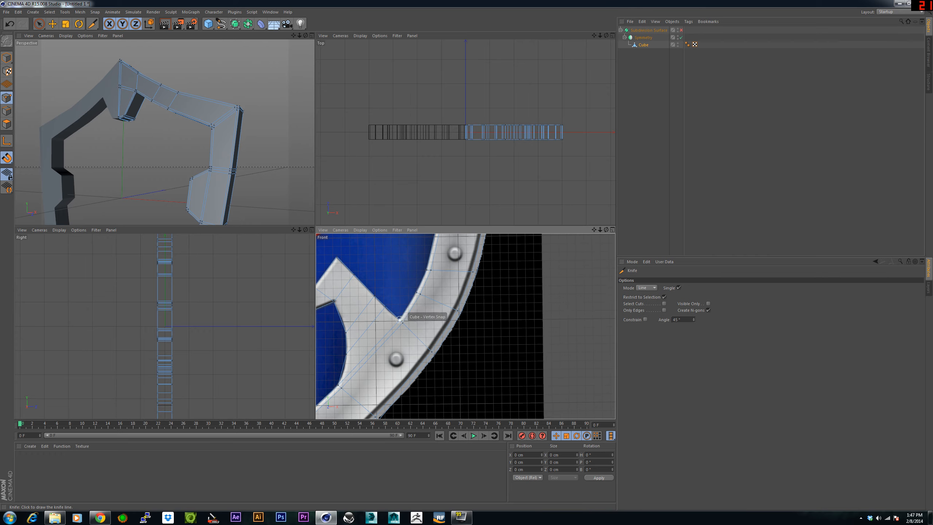
left_click(400, 319)
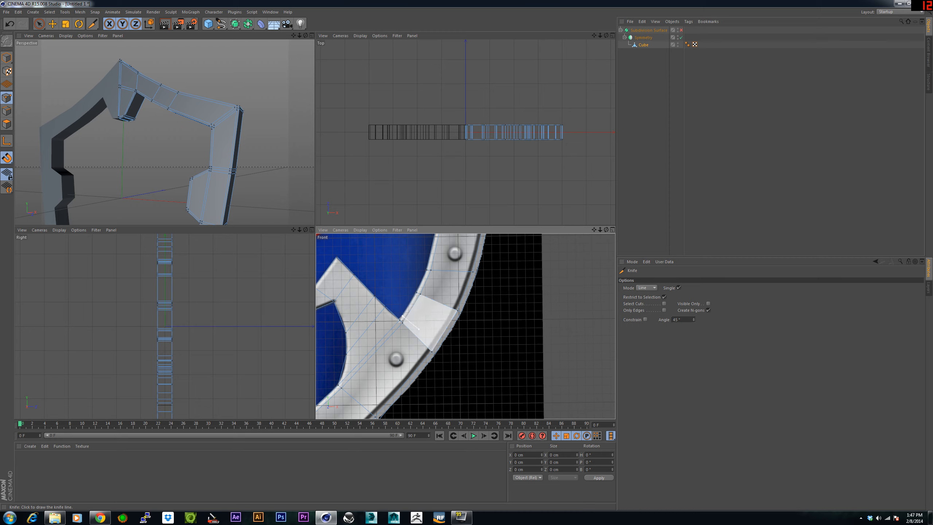
left_click(452, 366)
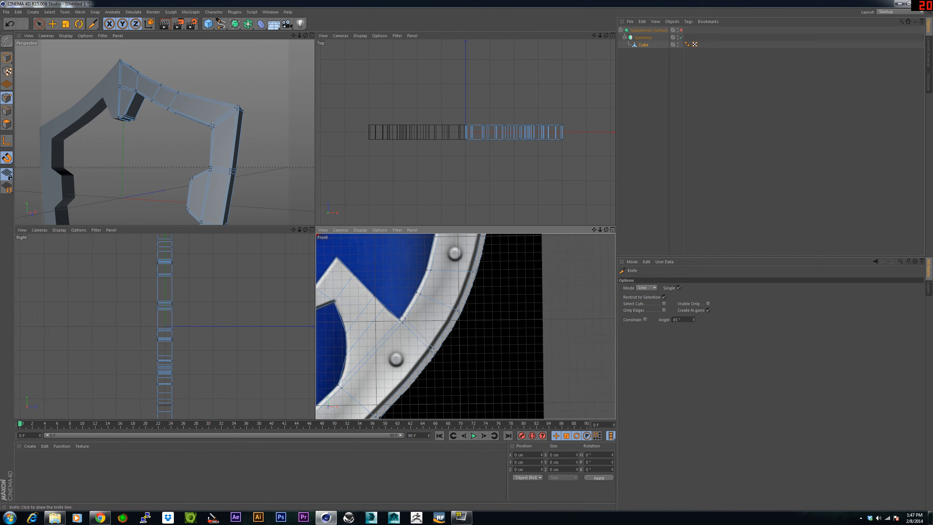
Cut a line on each side of the edge where the lower spiked ornament's curved underside meets the rim
middle_click_drag(402, 322, 455, 271, "alt")
left_click(393, 333)
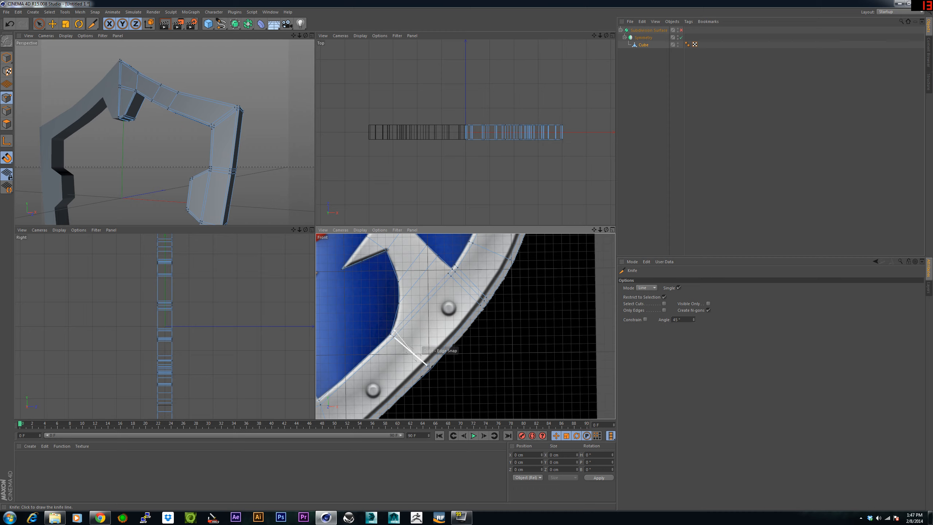
left_click(427, 365)
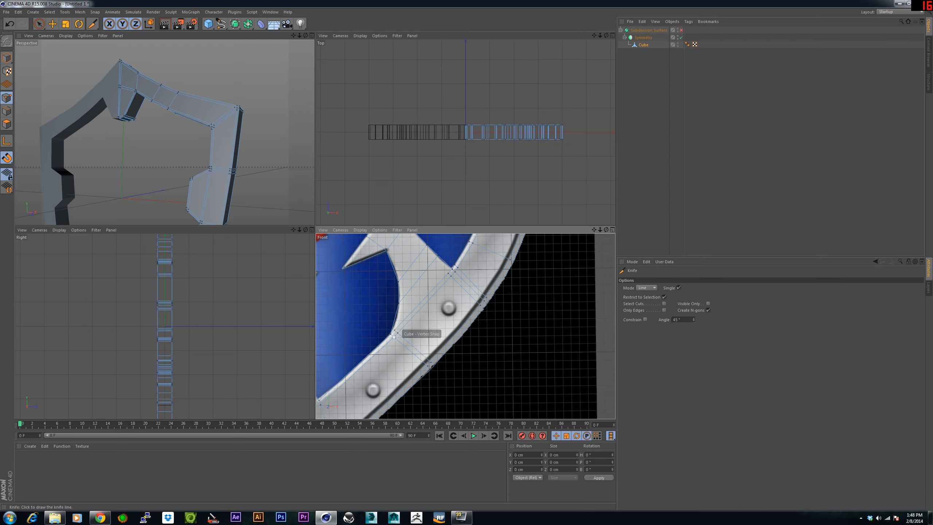
left_click(394, 336)
left_click(441, 389)
Cut a line across the inward-pointing tip of the lower spiked ornament
middle_click_drag(434, 365, 441, 391, "alt")
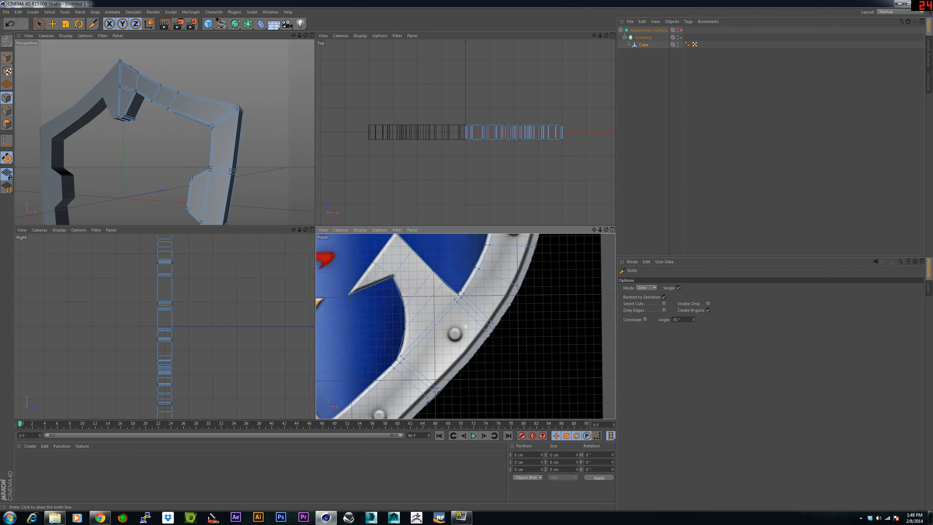
middle_click_drag(465, 326, 462, 339, "alt")
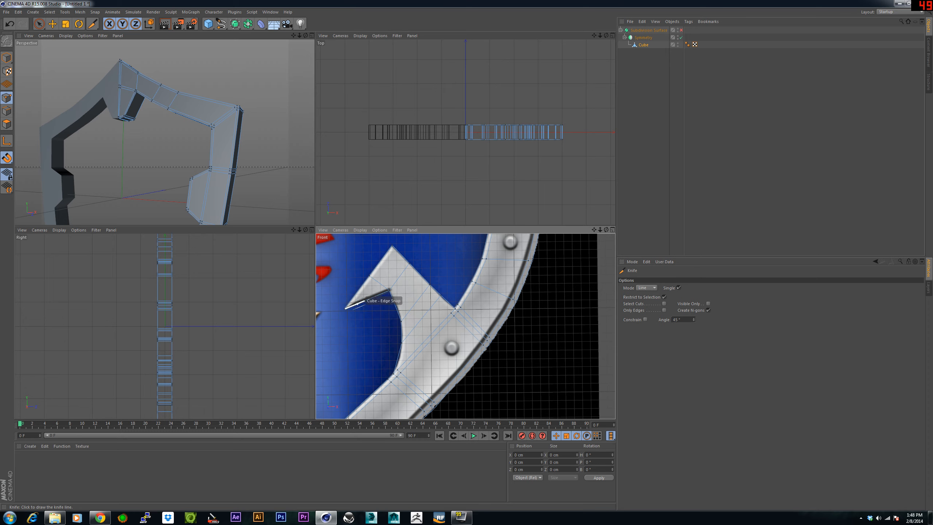
left_click_drag(347, 293, 368, 318)
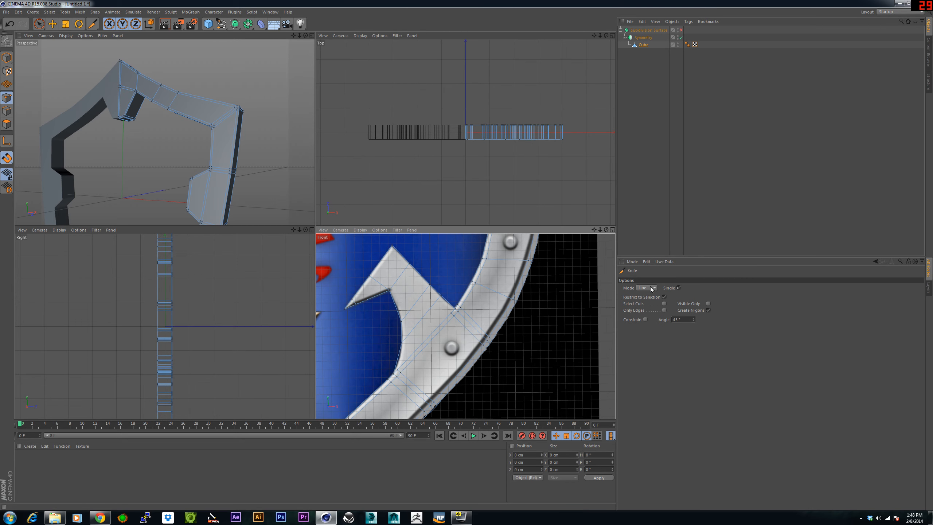
Cut support lines along both outer edges of the lower spiked ornament's upper point and another across its spike
left_click_drag(398, 246, 331, 326)
left_click_drag(330, 325, 331, 326)
left_click_drag(378, 245, 440, 296)
left_click_drag(386, 244, 452, 312)
left_click_drag(361, 276, 415, 261)
left_click_drag(416, 261, 416, 261)
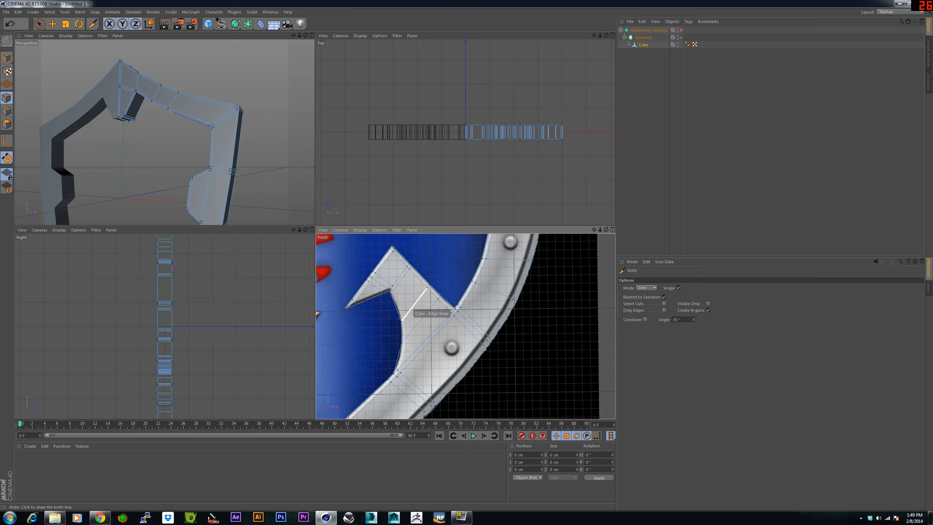
scroll(415, 340, "down", 1)
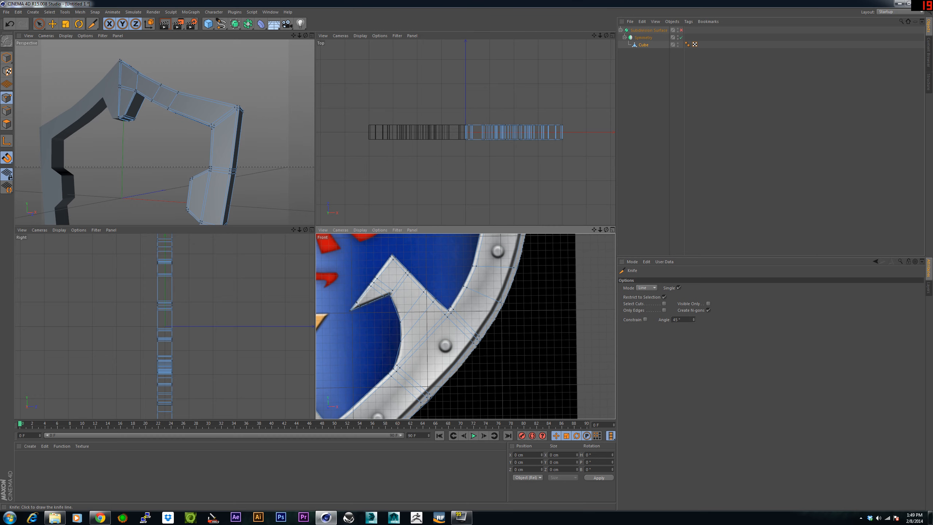
Cut support lines at the inner notch beside the rim's bottom centre peak, reaching toward the outer edge
middle_click_drag(446, 386, 466, 324, "alt")
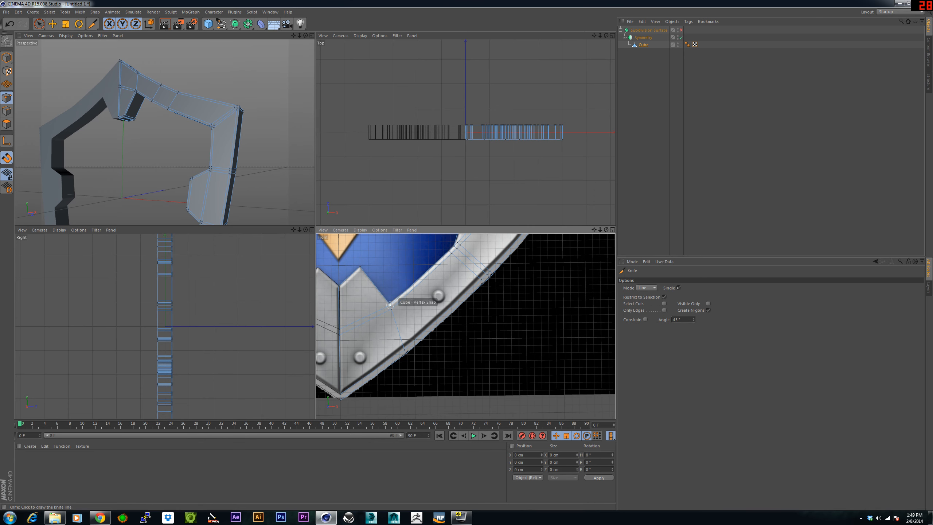
left_click_drag(392, 296, 411, 360)
left_click_drag(339, 329, 405, 363)
Cut a vertical line beside the rim's bottom centre seam and another across the small peak next to it
middle_click_drag(429, 347, 464, 327, "alt")
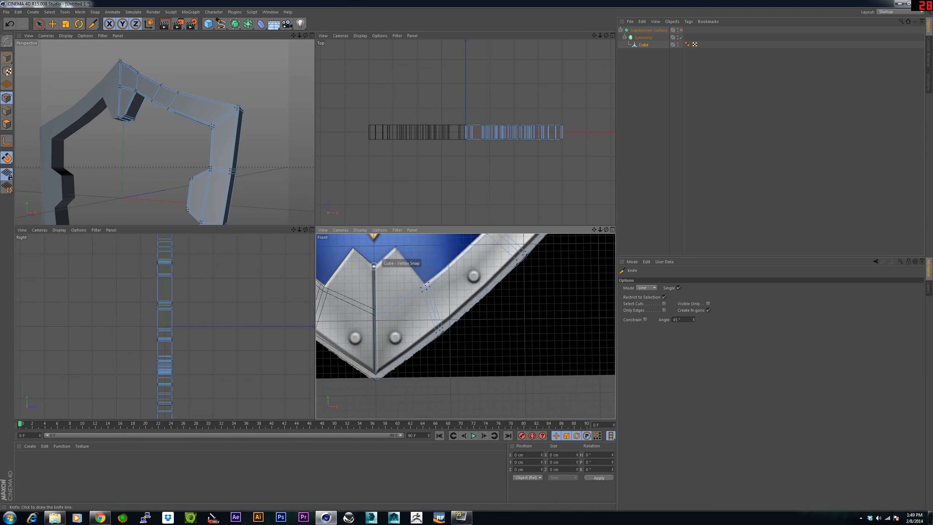
left_click_drag(379, 262, 381, 383)
middle_click_drag(404, 279, 399, 311, "alt")
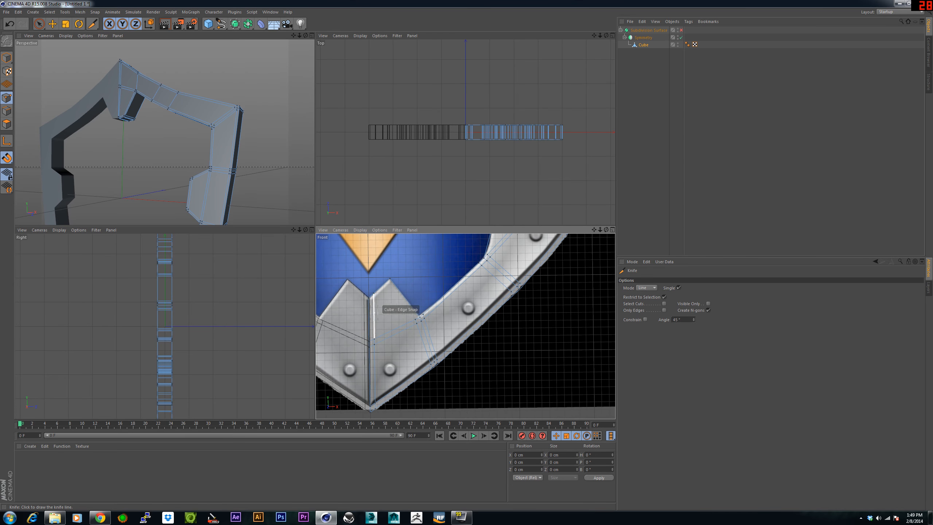
left_click_drag(364, 305, 415, 318)
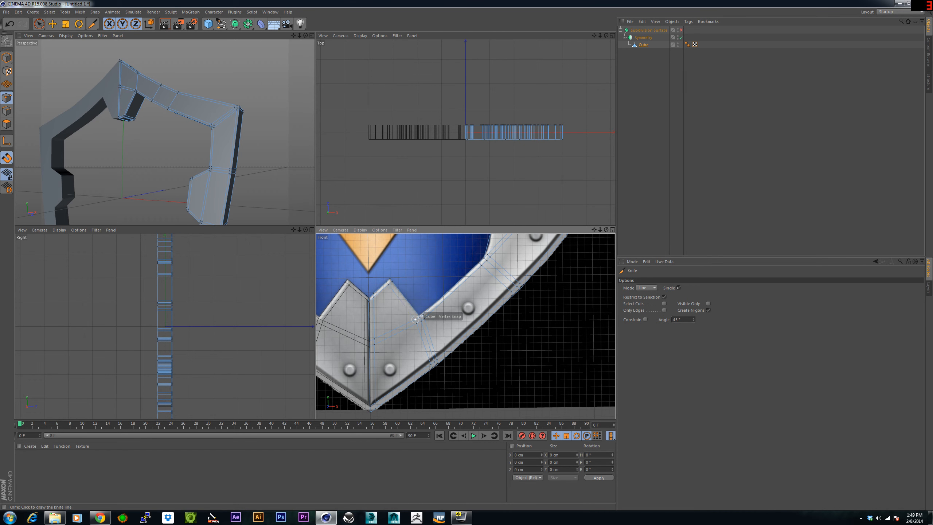
Turn on the Subdivision Surface, deselect the mesh, and examine the smoothed rim's bottom peaks, corners and overall shape
right_click_drag(422, 288, 387, 288, "alt")
middle_click_drag(422, 288, 393, 333, "alt")
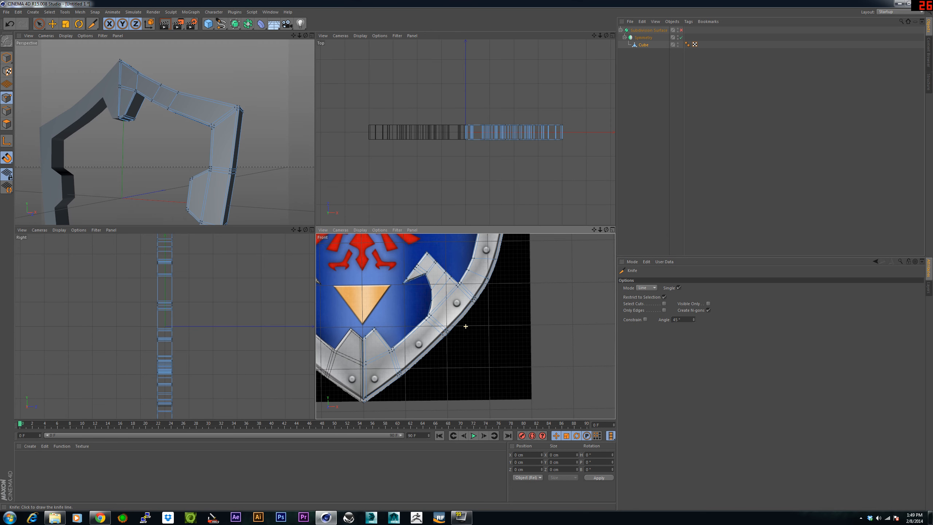
left_click_drag(211, 148, 191, 140, "alt")
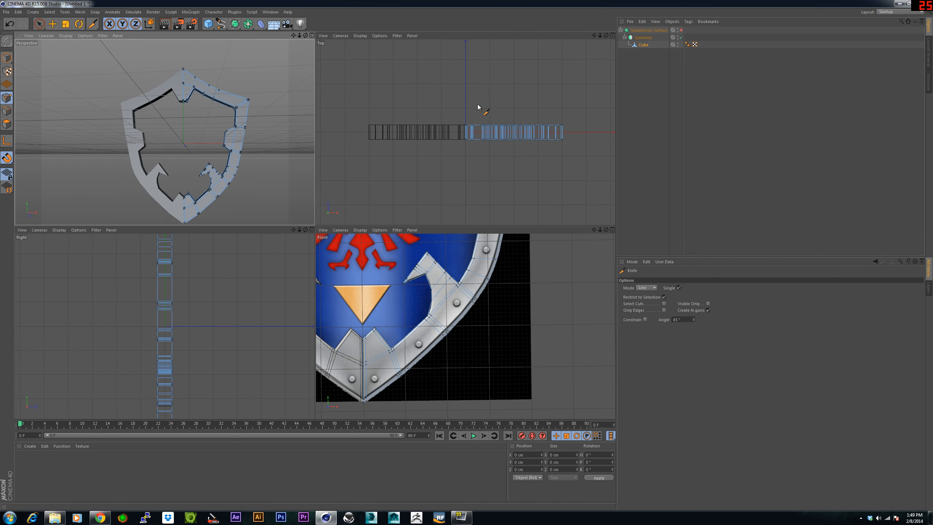
left_click(681, 30)
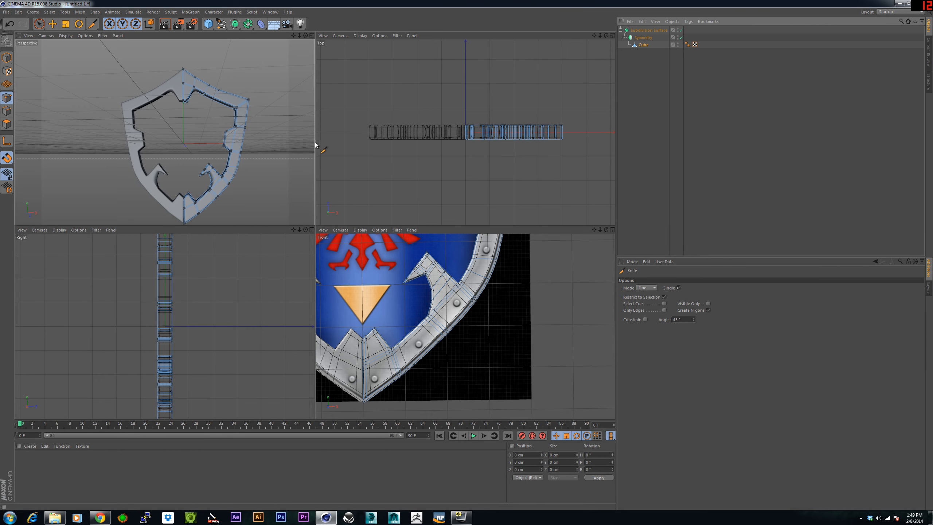
left_click(713, 154)
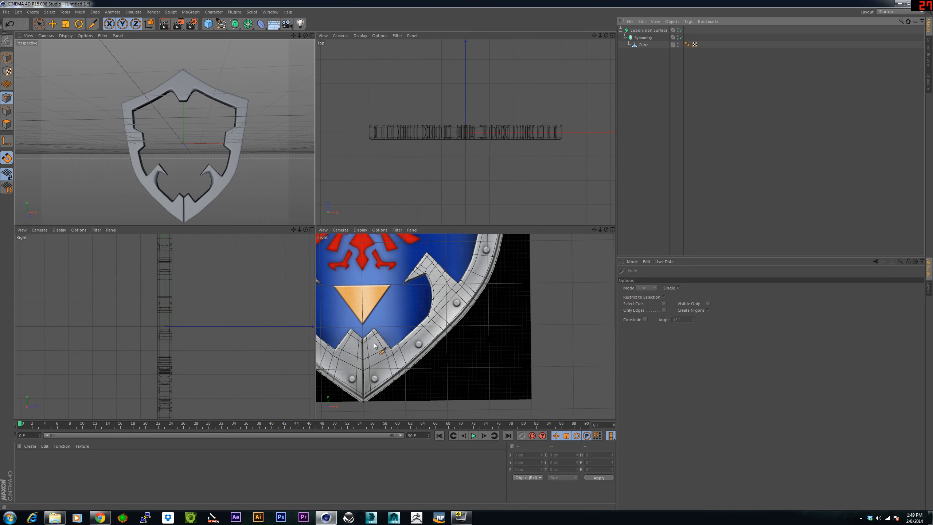
scroll(179, 187, "up", 10)
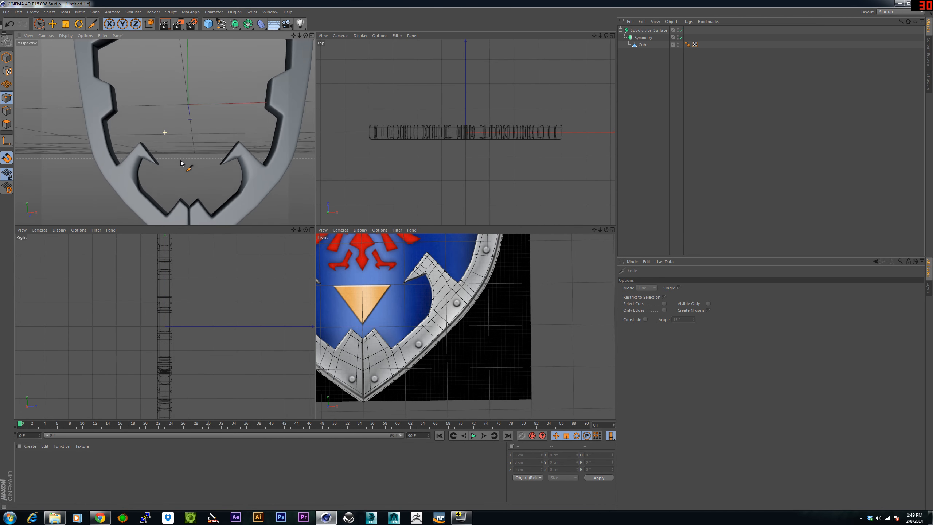
scroll(215, 116, "up", 8)
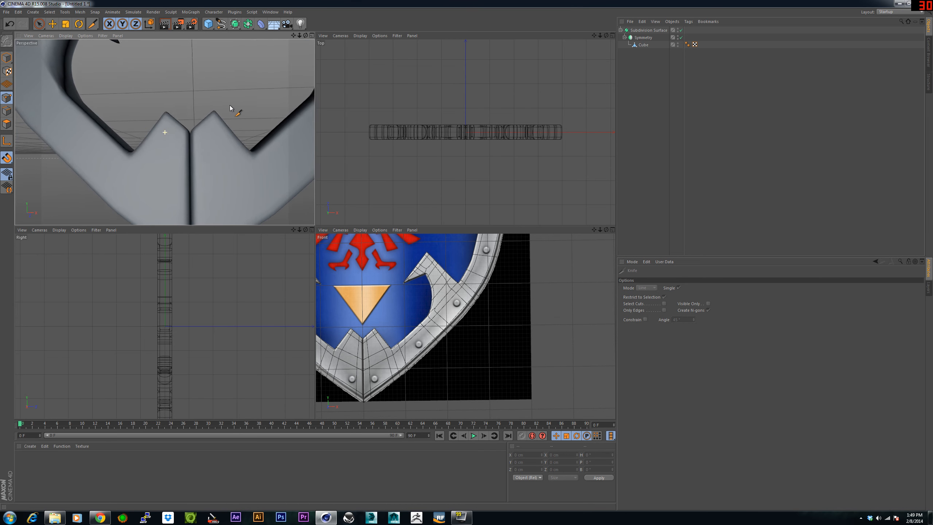
scroll(211, 127, "down", 10)
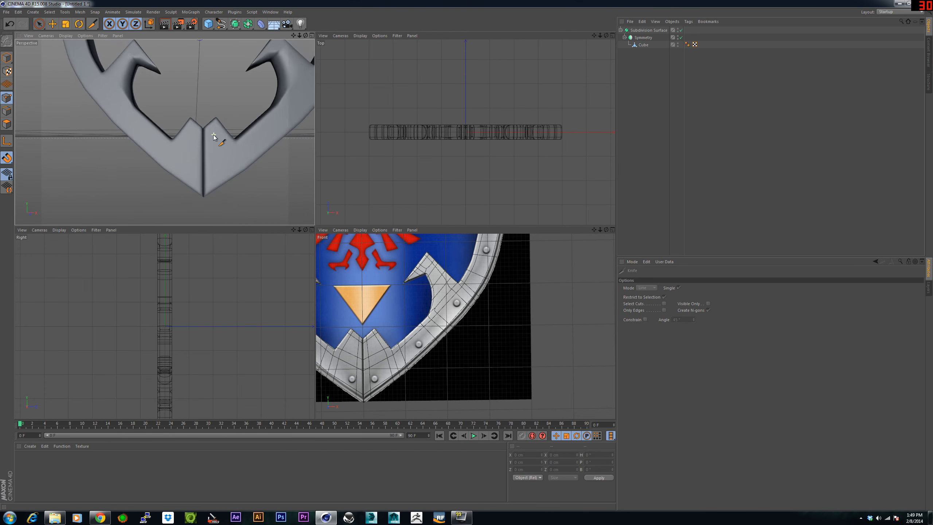
middle_click_drag(210, 107, 203, 200, "alt")
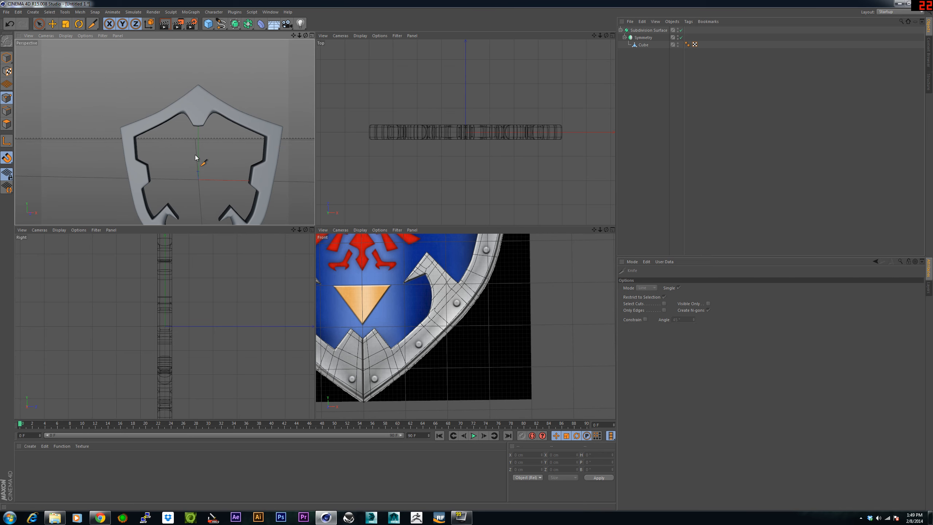
left_click_drag(195, 158, 246, 101, "alt")
left_click_drag(230, 148, 205, 112, "alt")
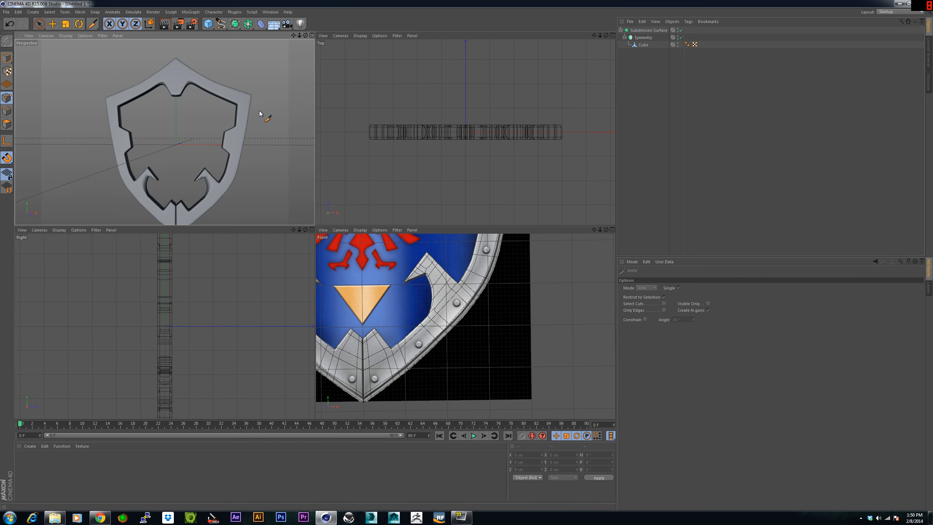
left_click(99, 517)
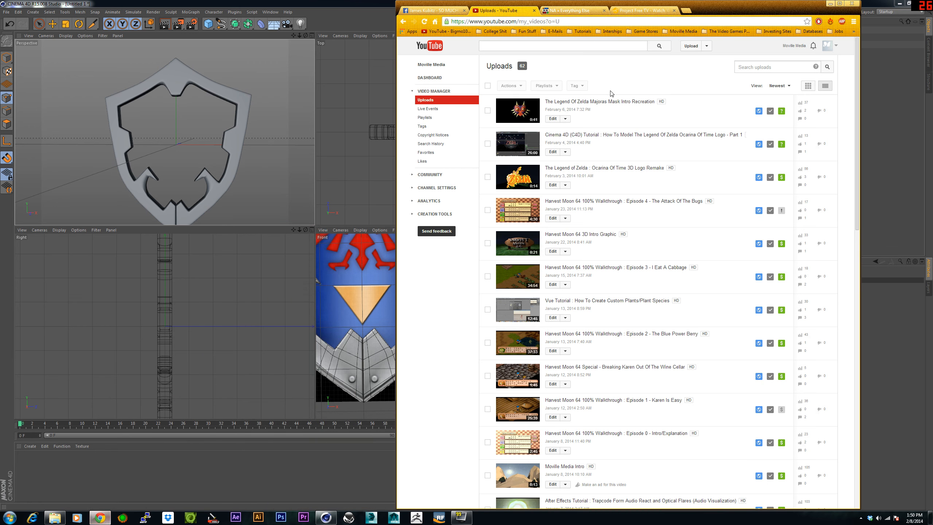
left_click(850, 5)
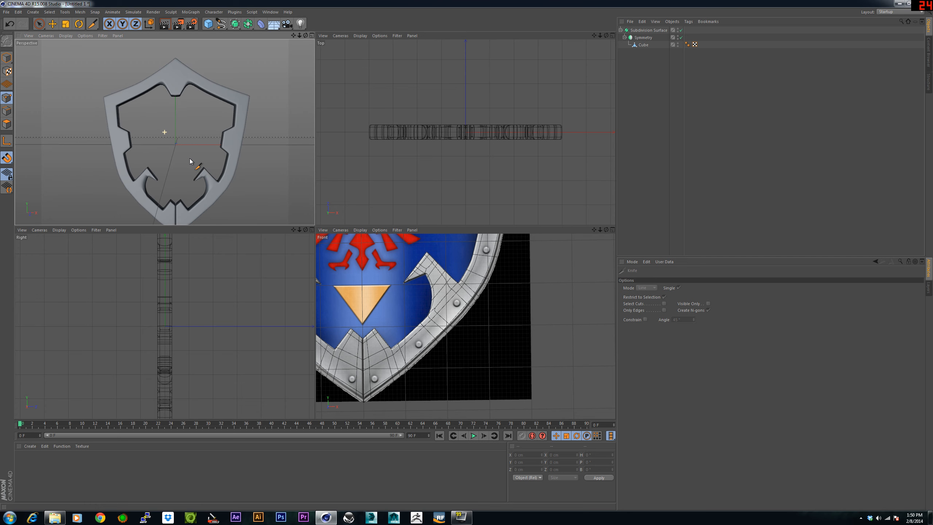
Examine the centre seam at the bottom of the smoothed rim, close up and from a distance
mouse_move(180, 159)
left_mouse_down("alt")
mouse_move(184, 143)
mouse_move(188, 156)
left_mouse_up("alt")
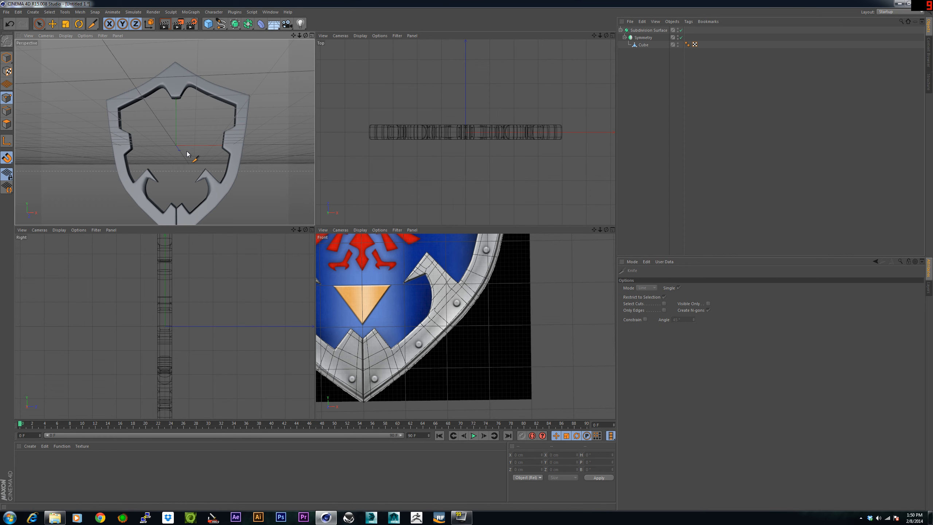
left_click_drag(260, 183, 277, 153, "alt")
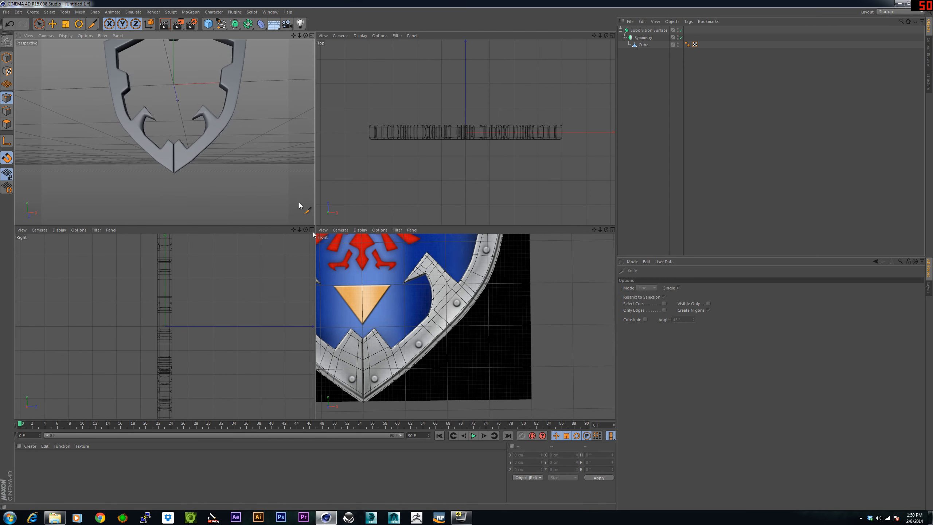
middle_click_drag(404, 331, 402, 292, "alt")
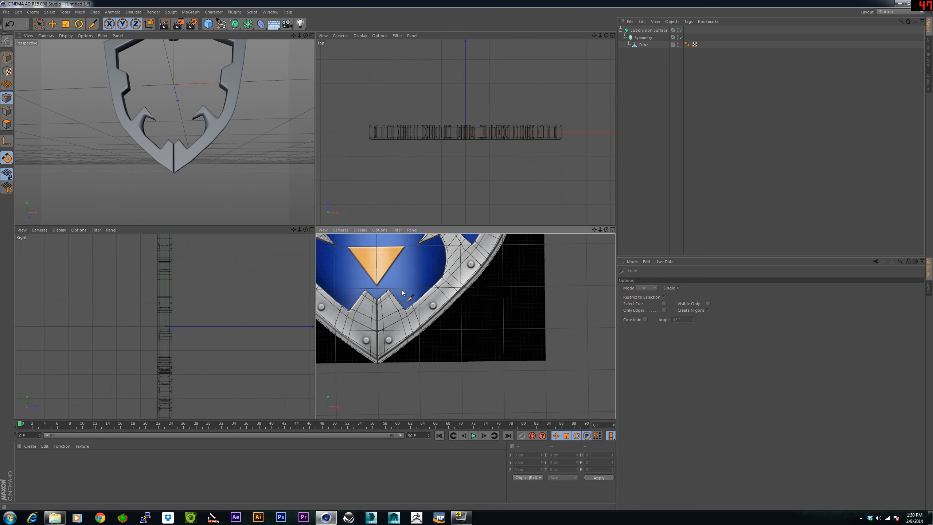
left_click_drag(178, 175, 195, 209, "alt")
scroll(195, 209, "up", 10)
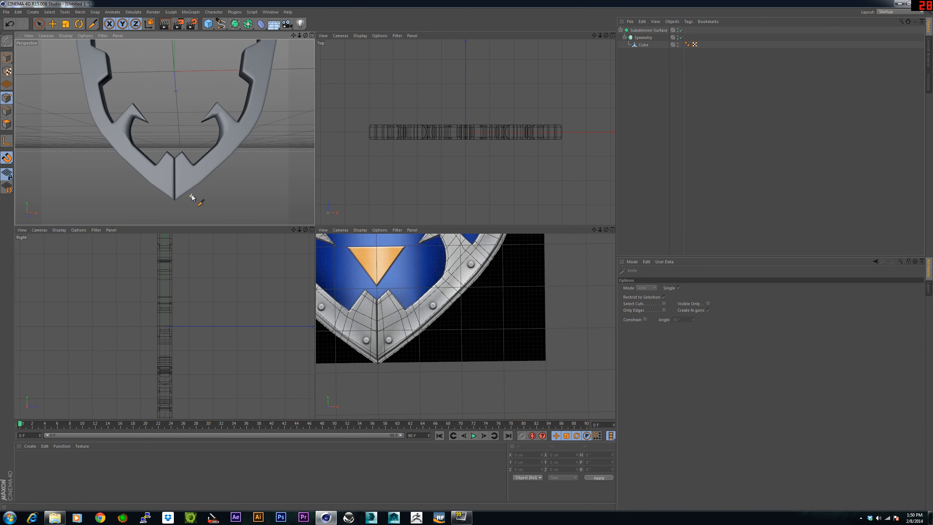
scroll(206, 212, "up", 8)
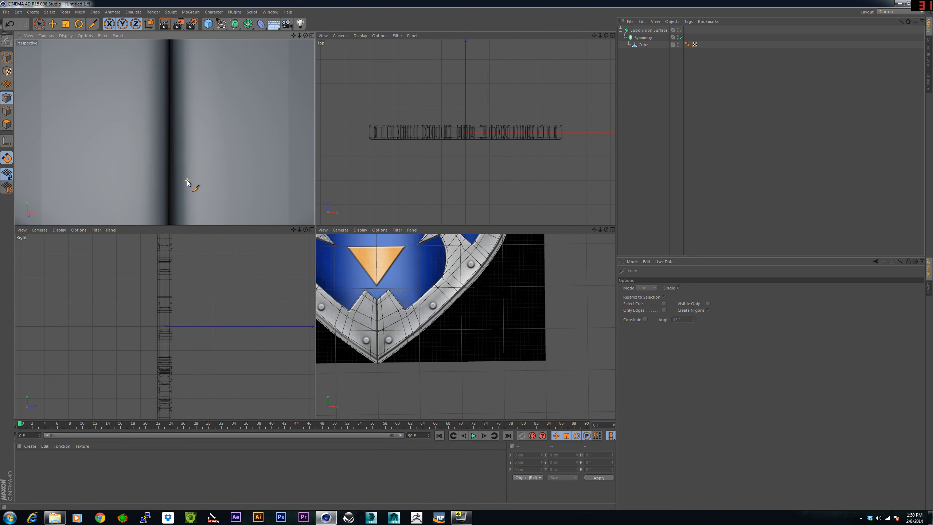
scroll(187, 181, "down", 5)
scroll(187, 182, "down", 5)
middle_click_drag(197, 169, 200, 193)
scroll(200, 190, "down", 6)
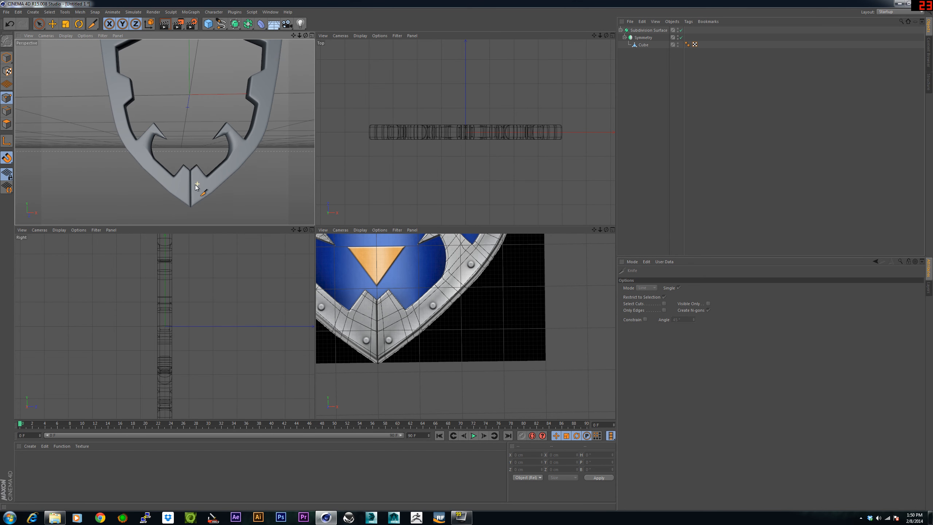
middle_click_drag(195, 156, 183, 188)
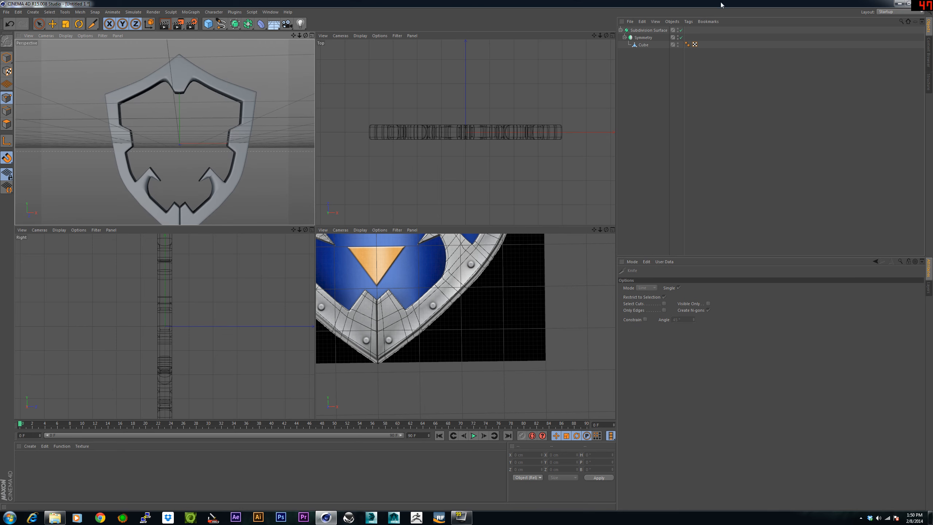
Turn off the Subdivision Surface and set the X position of the cube's points at the bottom centre seam's upper end to 0
left_click(682, 31)
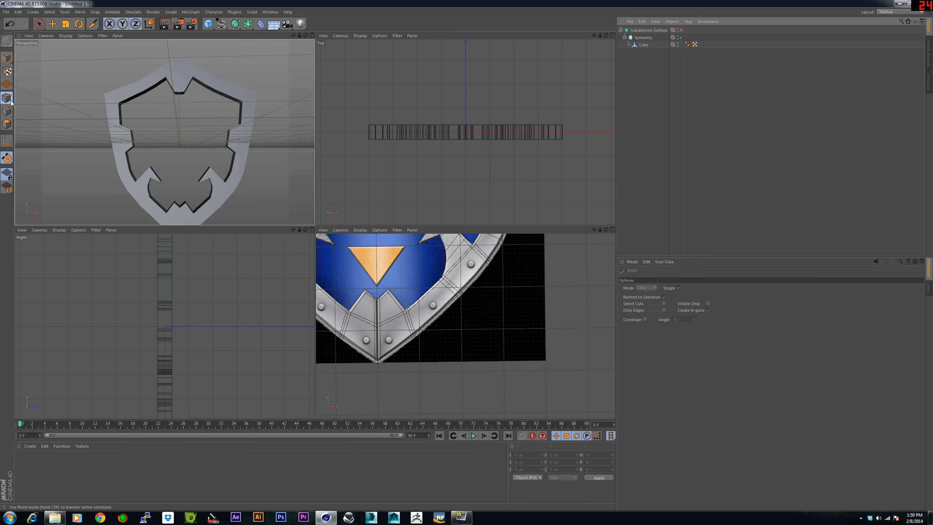
left_click(641, 45)
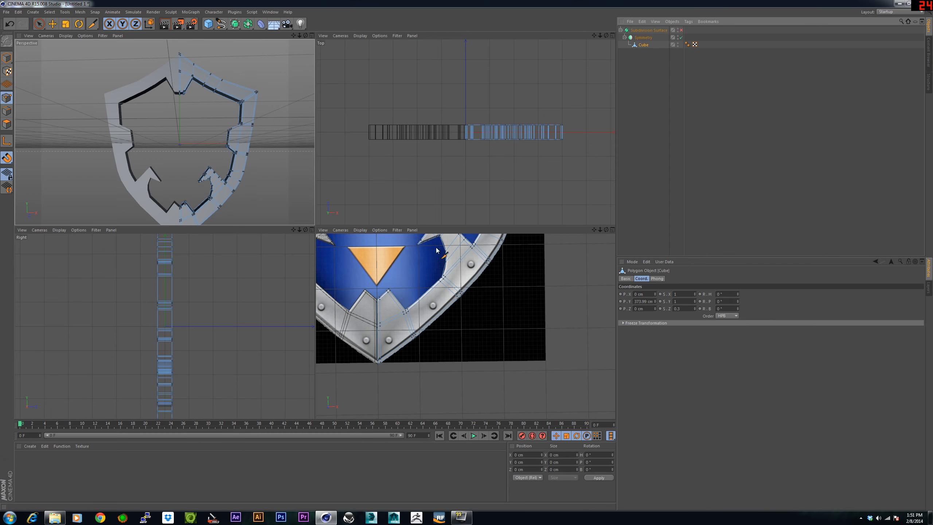
scroll(376, 310, "up", 5)
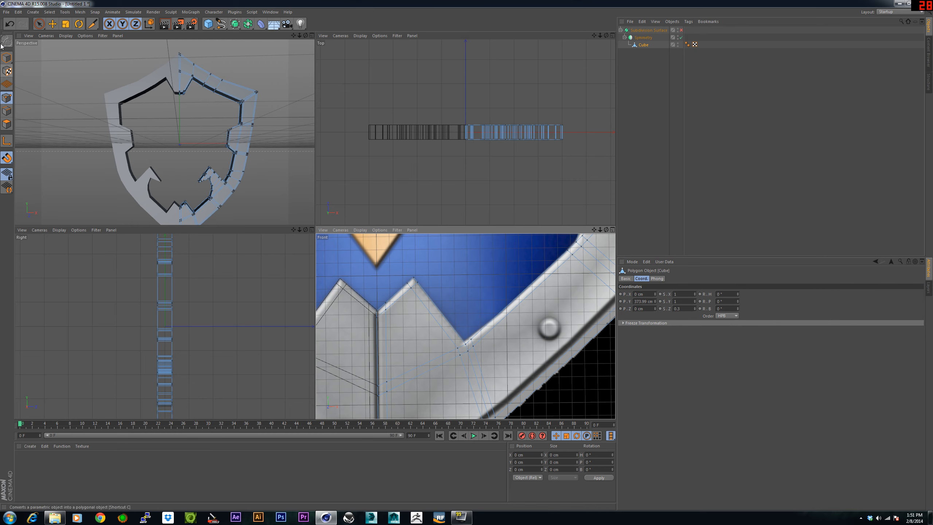
left_click(39, 24)
left_click(378, 313)
double_click(524, 455)
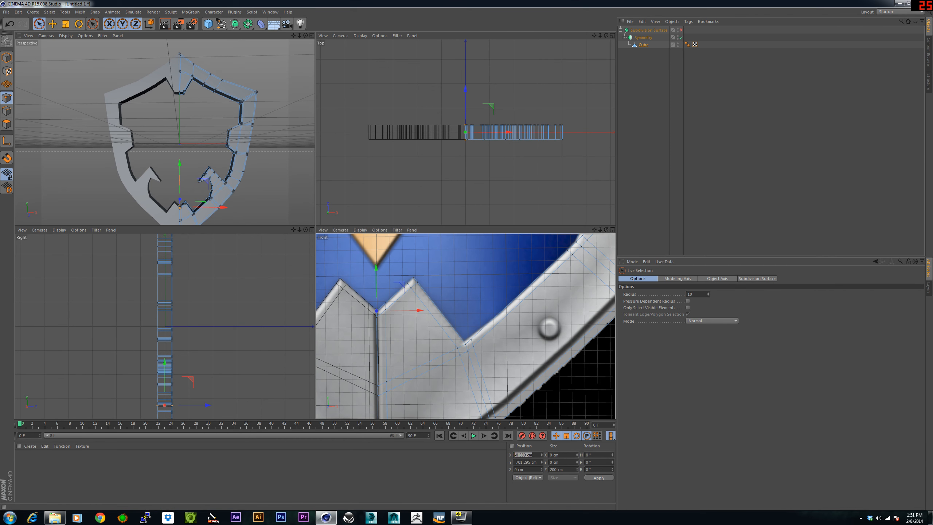
type("0")
key("Return")
Set the X position of the seam points just below the upper end and both mid-seam point pairs to 0
left_click(376, 317)
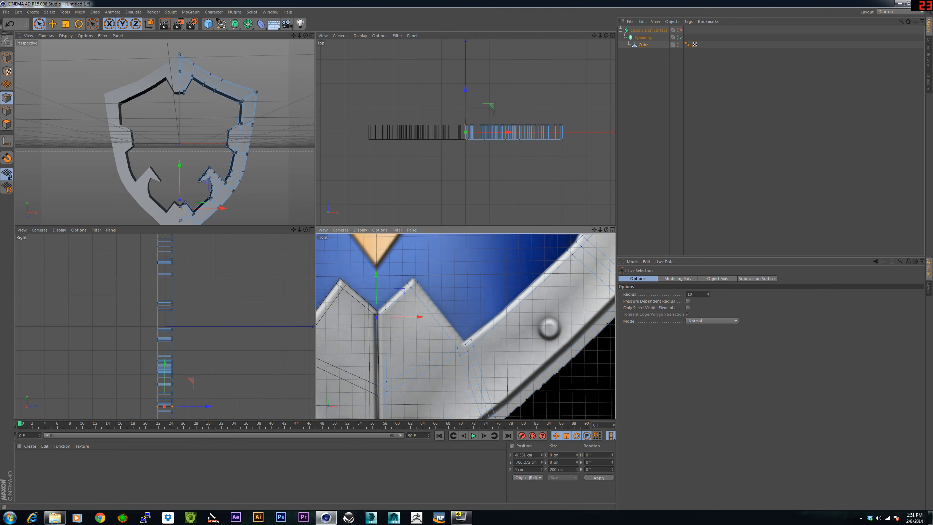
left_click(527, 454)
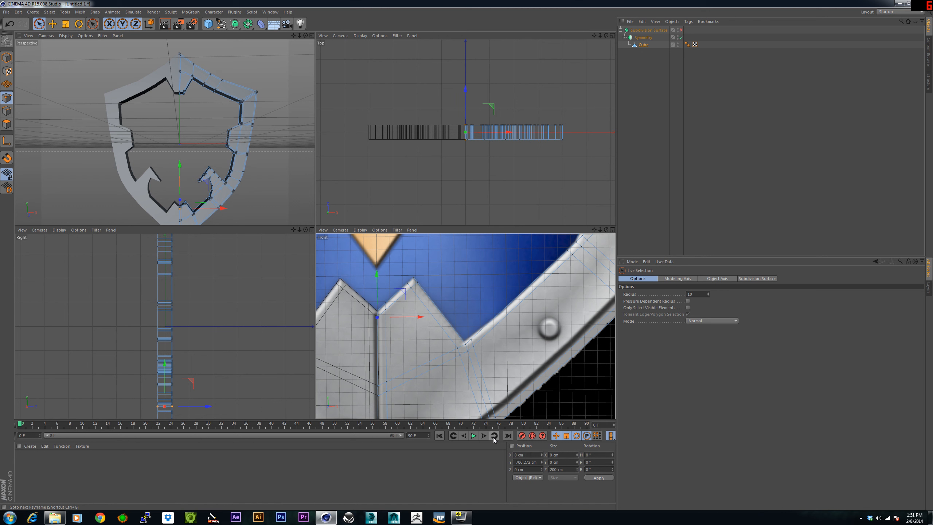
left_click(377, 386)
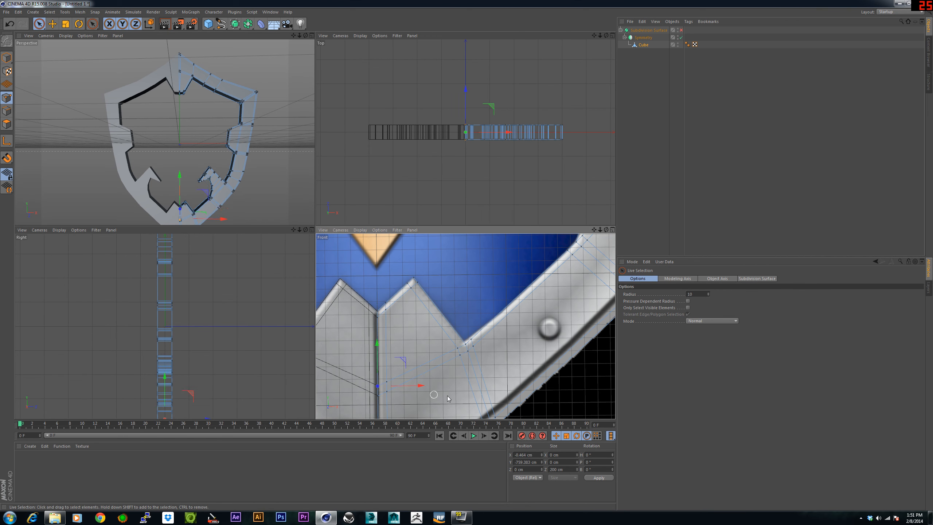
left_click_drag(532, 454, 462, 453)
type("0")
key("Return")
left_click(377, 396)
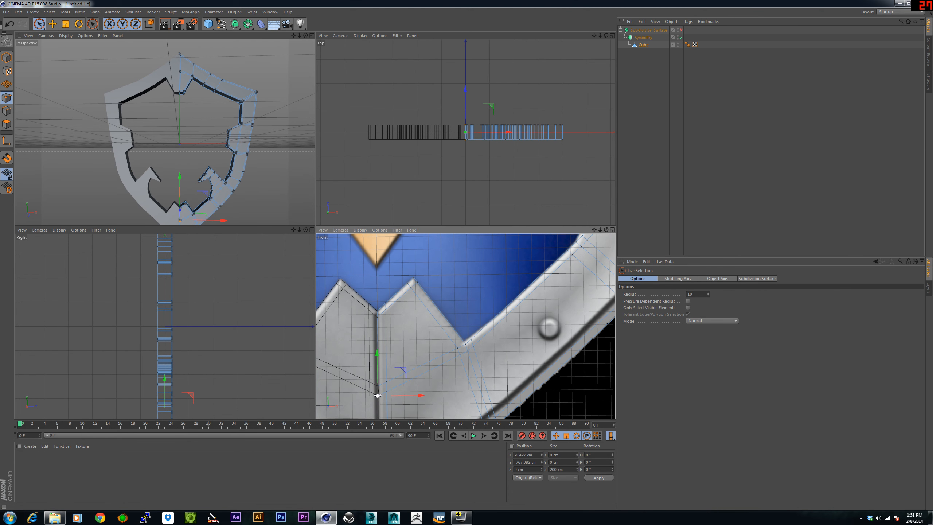
left_click_drag(533, 455, 499, 449)
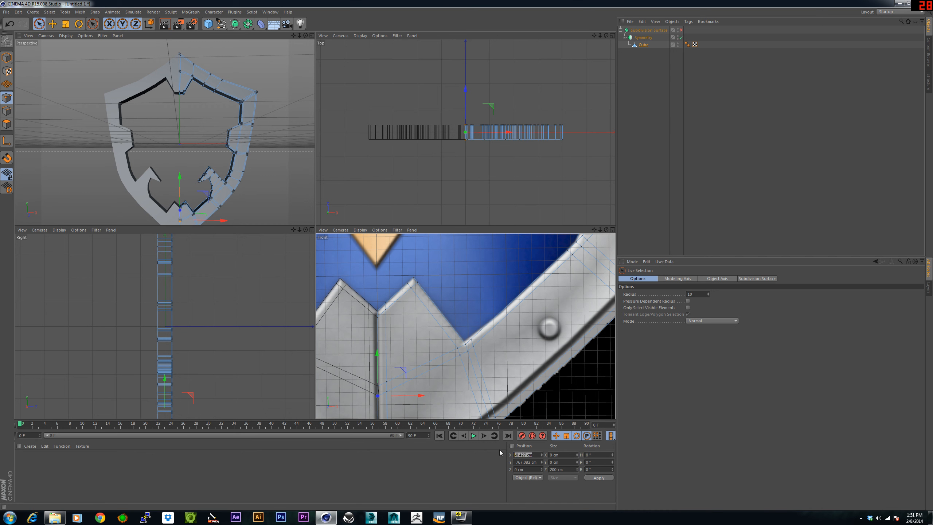
type("0")
key("Return")
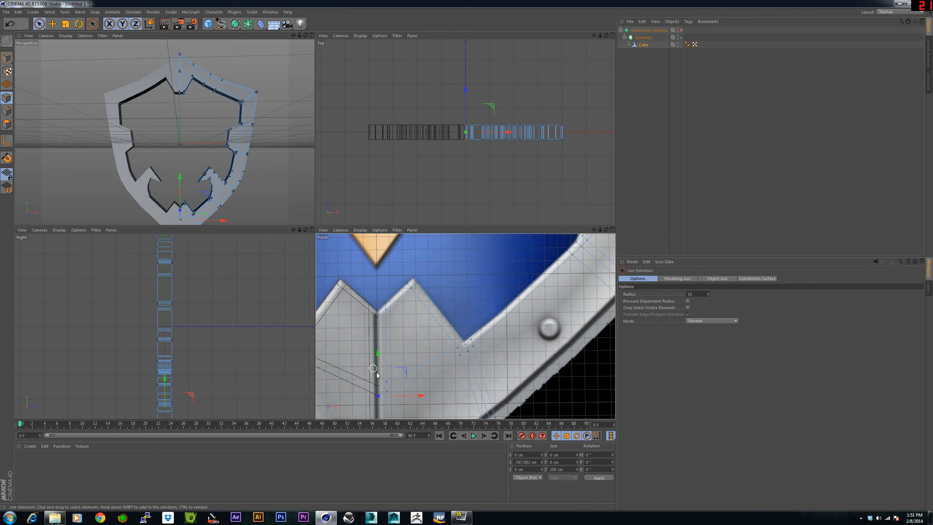
Set the X position of the points just above the seam's bottom tip to 0 and select the outermost tip points
middle_click_drag(405, 404, 403, 324, "alt")
middle_click_drag(384, 402, 386, 378, "alt")
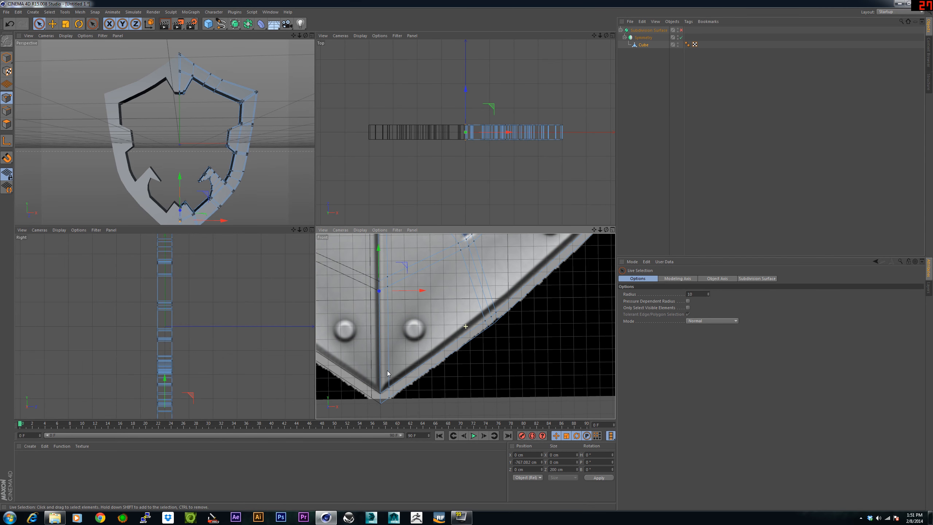
left_click(379, 392)
left_click(523, 455)
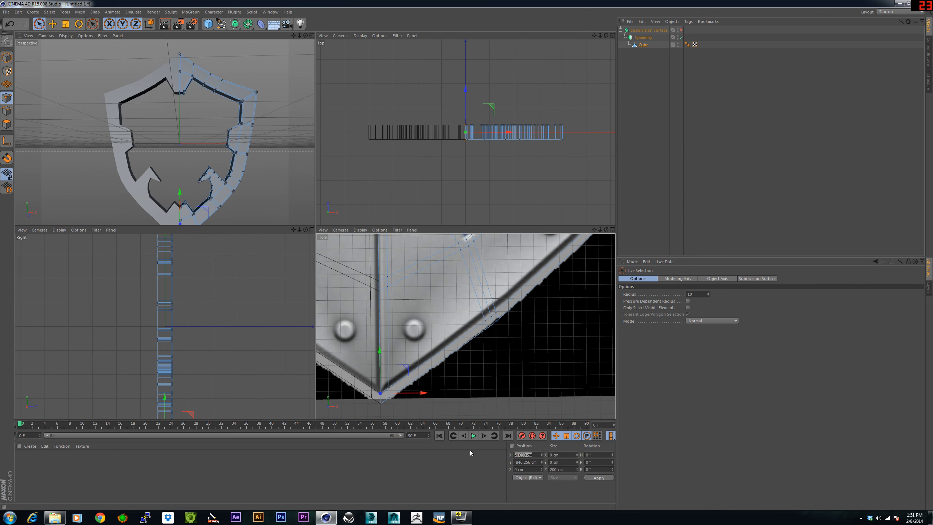
type("0")
key("Return")
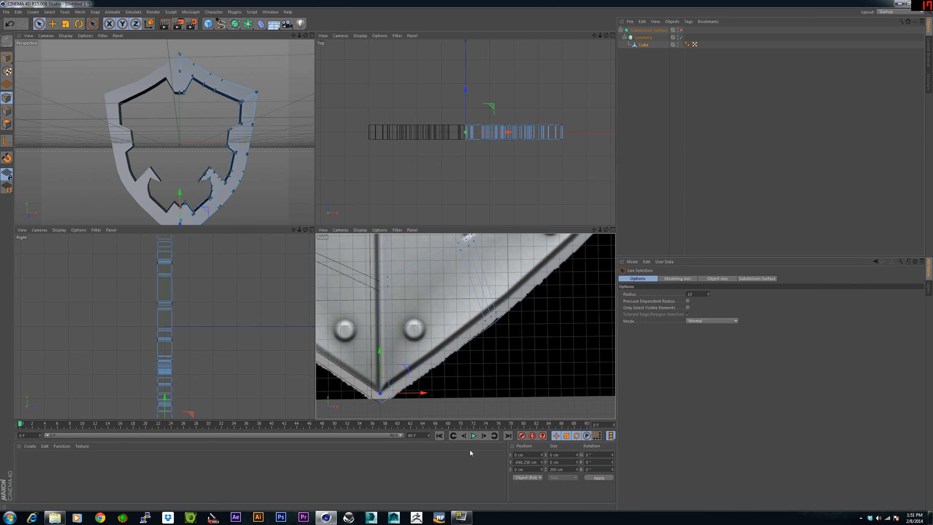
left_click(381, 403)
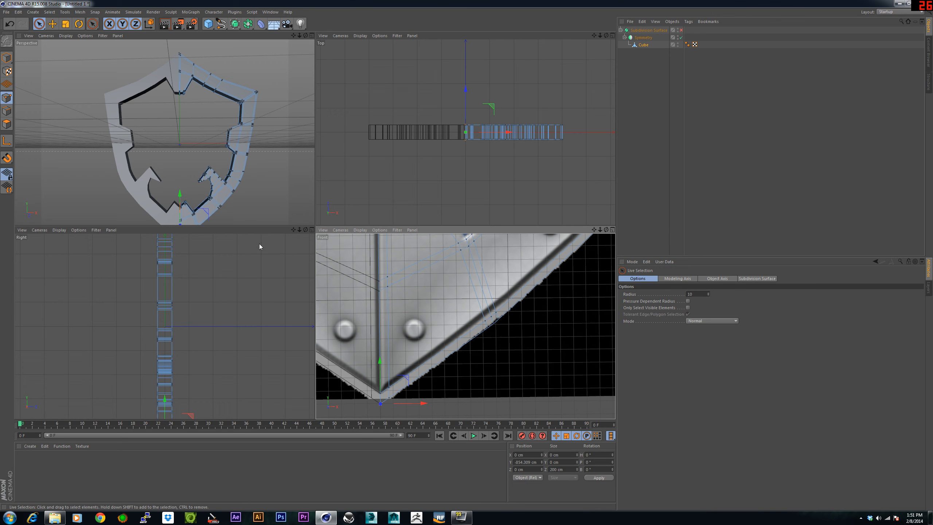
Turn on the Subdivision Surface, deselect the points and select the Symmetry object to view the rim without its cage
scroll(181, 194, "down", 1)
middle_click_drag(197, 183, 196, 172, "alt")
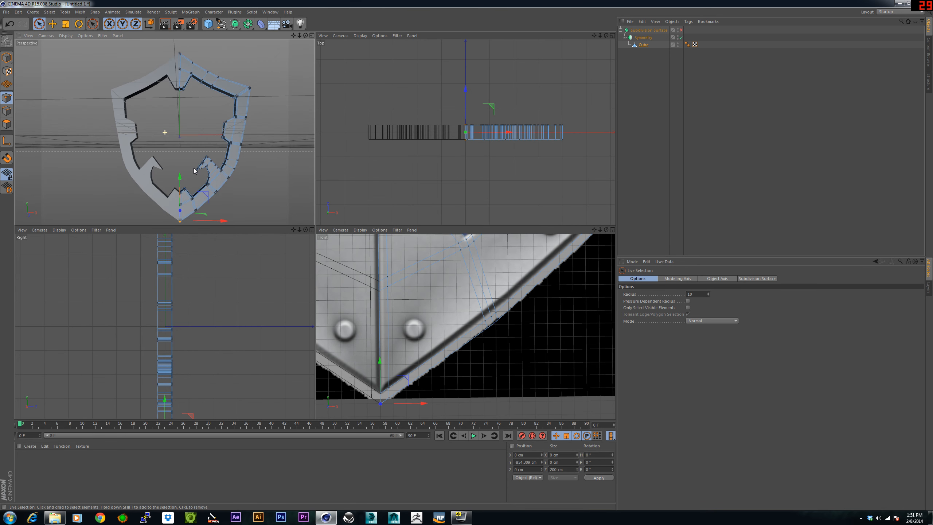
left_click(682, 31)
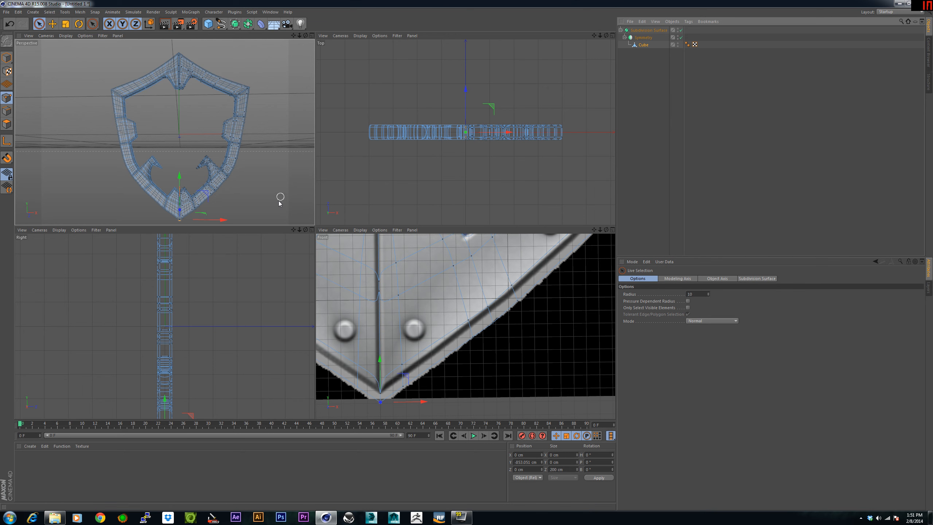
left_click(263, 205)
scroll(216, 194, "up", 2)
scroll(217, 194, "up", 2)
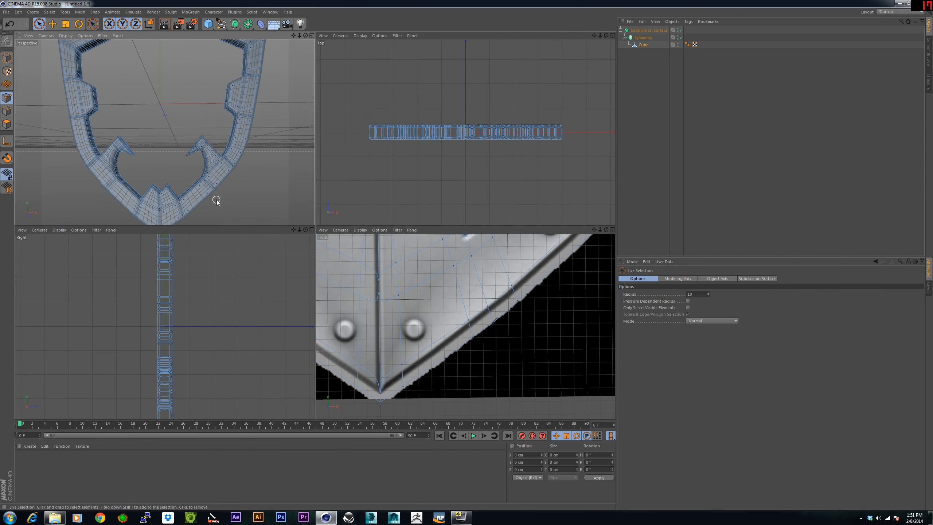
middle_click_drag(216, 199, 255, 193, "alt")
scroll(256, 193, "down", 1)
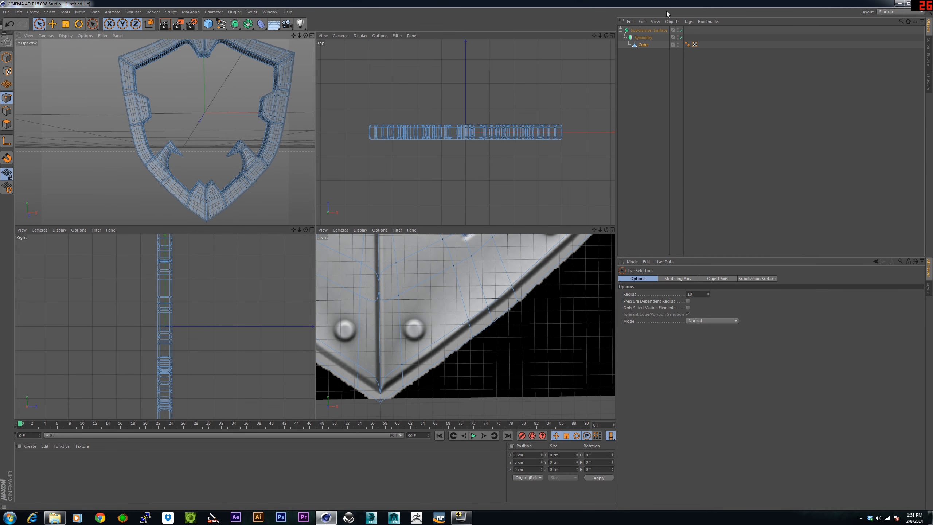
left_click(643, 38)
Examine the smoothed rim's bottom tip and centre seam from the front, underneath and close up
left_click_drag(265, 134, 236, 132, "alt")
left_click_drag(228, 165, 223, 125, "alt")
scroll(228, 173, "up", 5)
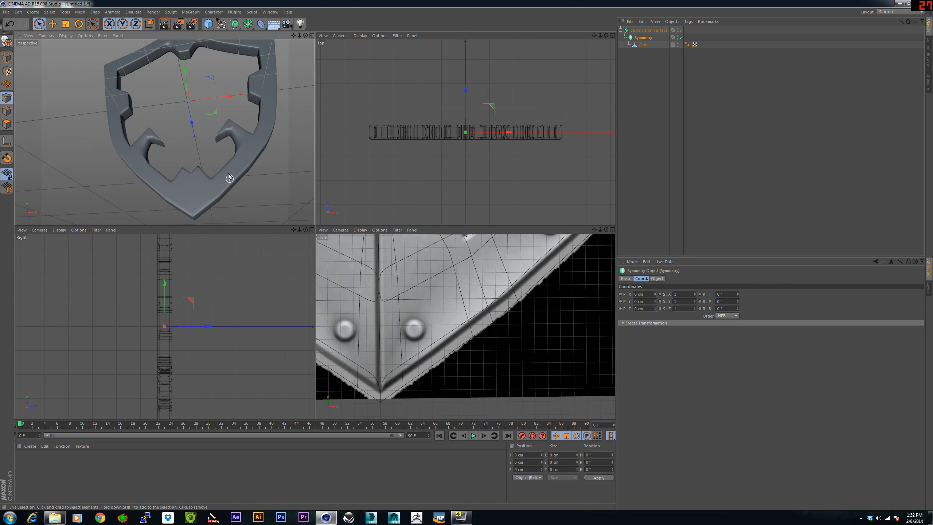
middle_click_drag(212, 185, 217, 133, "alt")
scroll(210, 162, "down", 3)
left_click_drag(208, 168, 212, 116, "alt")
scroll(212, 164, "up", 6)
left_click_drag(208, 167, 221, 265, "alt")
scroll(378, 311, "down", 4)
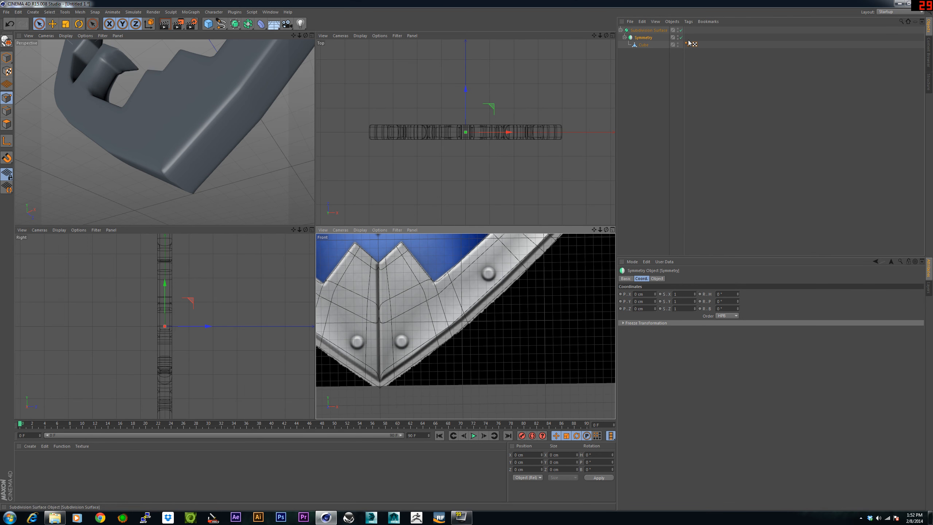
Select the cube, turn off the Subdivision Surface and examine the unsmoothed mesh around the bottom tip
left_click(646, 46)
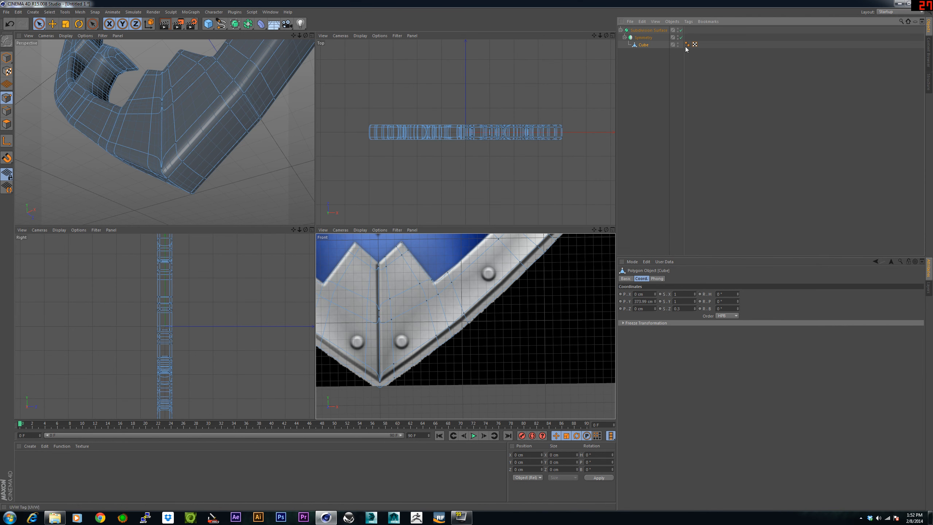
left_click(681, 30)
scroll(246, 116, "up", 5)
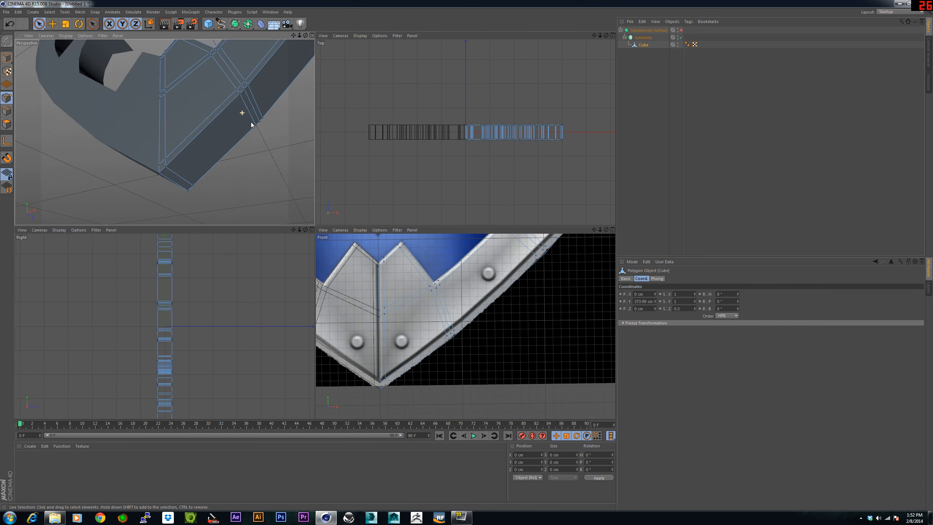
left_click_drag(242, 113, 250, 156, "alt")
scroll(227, 104, "down", 5)
left_click_drag(227, 103, 230, 91, "alt")
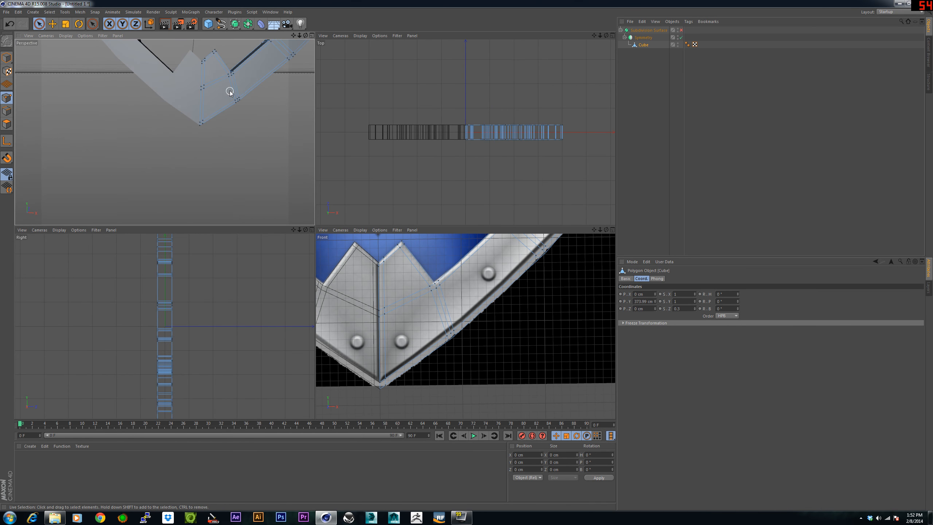
middle_click_drag(231, 92, 225, 123, "alt")
scroll(225, 123, "down", 4)
left_click_drag(225, 123, 219, 140, "alt")
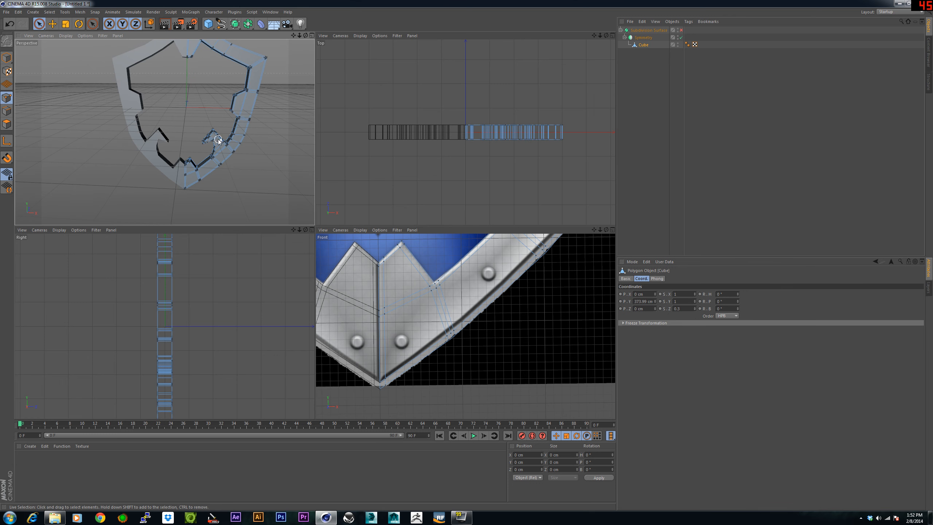
Run Optimize on the cube's mesh
right_click(245, 95)
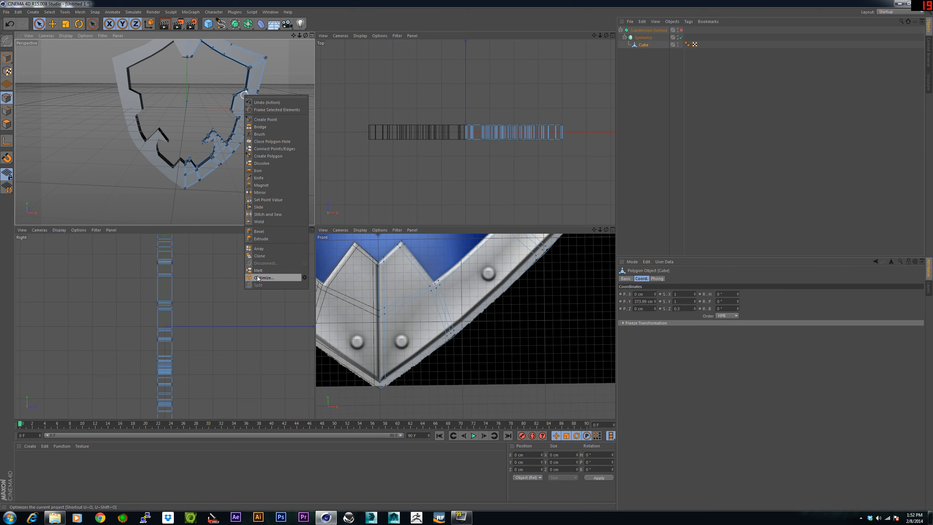
left_click(225, 194)
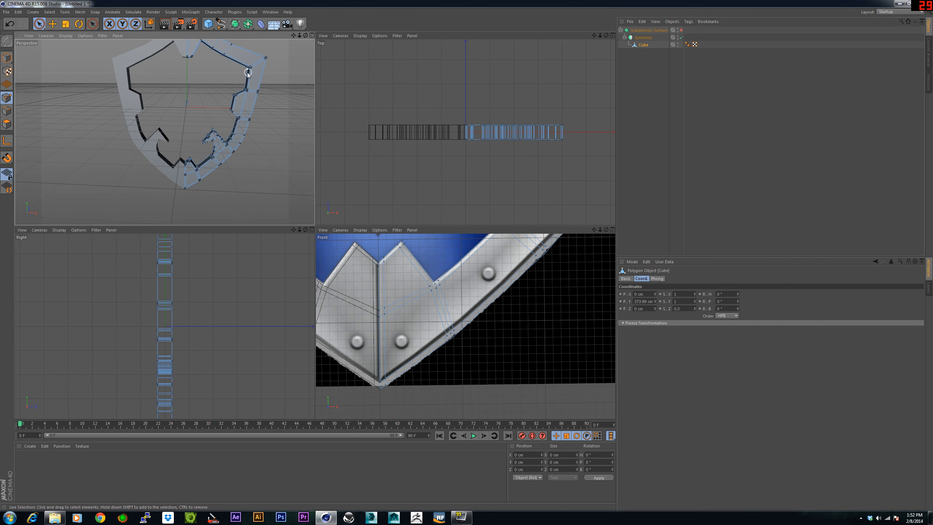
right_click(233, 78)
left_click(263, 261)
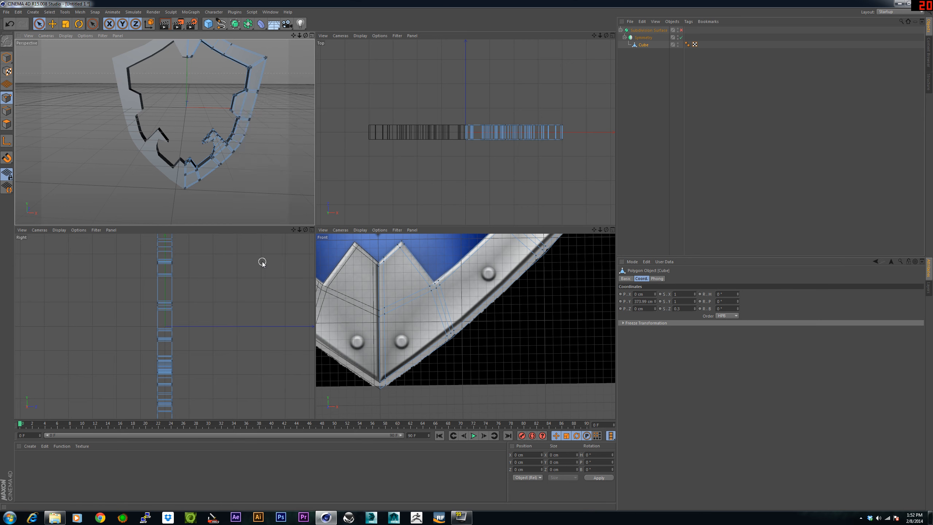
Turn on the Subdivision Surface, select the Symmetry object and examine the smoothed rim's bottom tip
left_click_drag(136, 145, 241, 164, "alt")
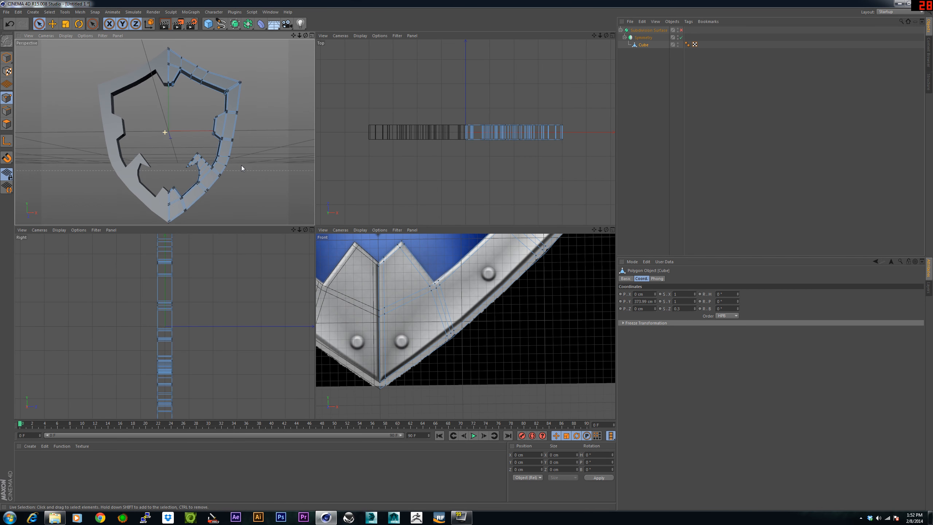
left_click(680, 31)
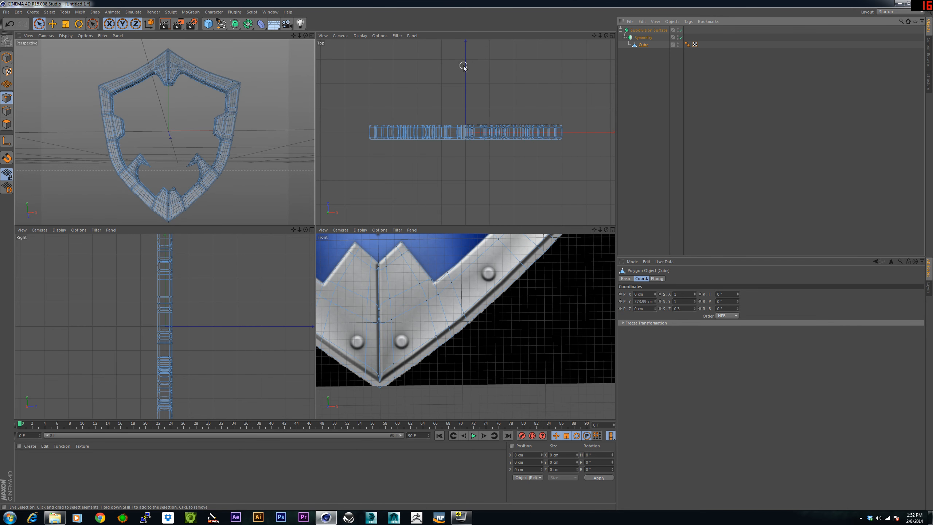
left_click(643, 38)
scroll(258, 171, "up", 3)
scroll(239, 185, "up", 4)
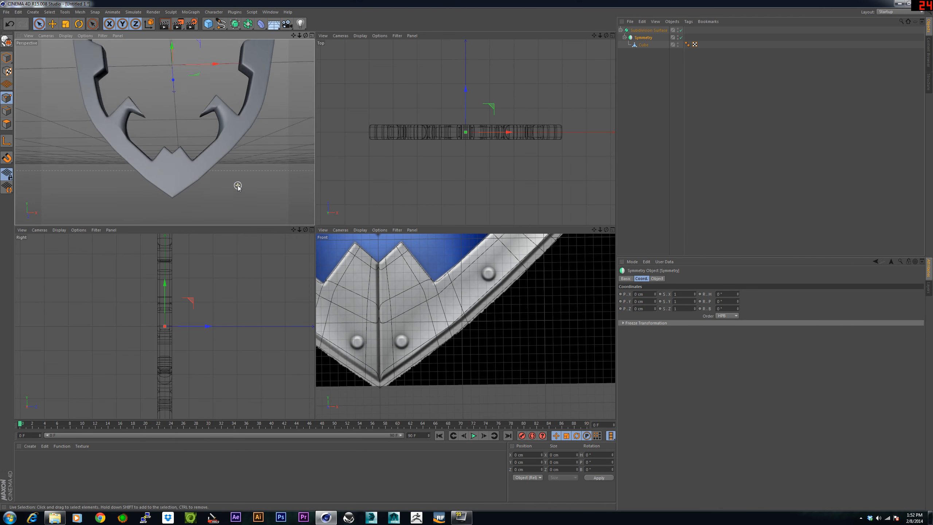
middle_click_drag(187, 185, 241, 167, "alt")
scroll(241, 166, "up", 4)
mouse_move(203, 187)
left_mouse_down("alt")
mouse_move(207, 134)
mouse_move(239, 110)
mouse_move(217, 110)
mouse_move(156, 156)
mouse_move(119, 156)
mouse_move(185, 199)
mouse_move(196, 191)
left_mouse_up("alt")
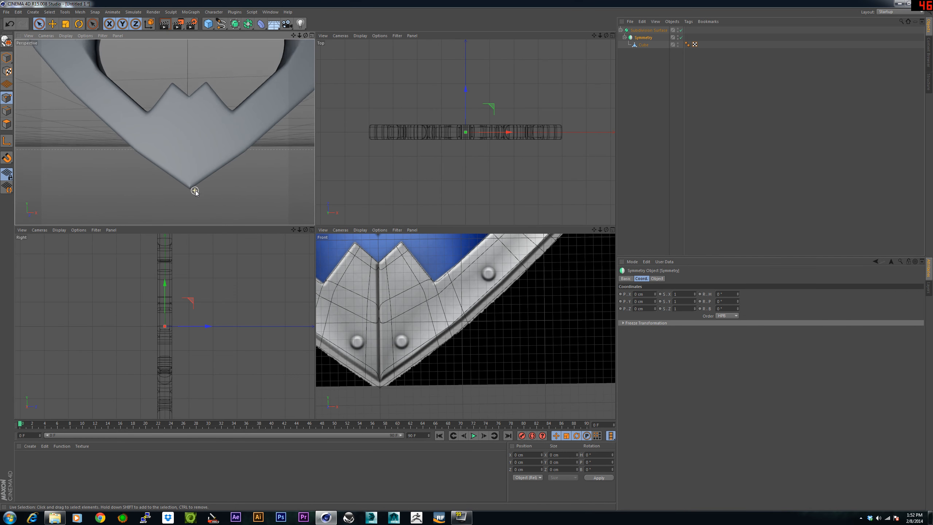
Turn off the Subdivision Surface, select the cube and check the X position of the bottom tip's inner and outer points
left_click(681, 31)
left_click(644, 44)
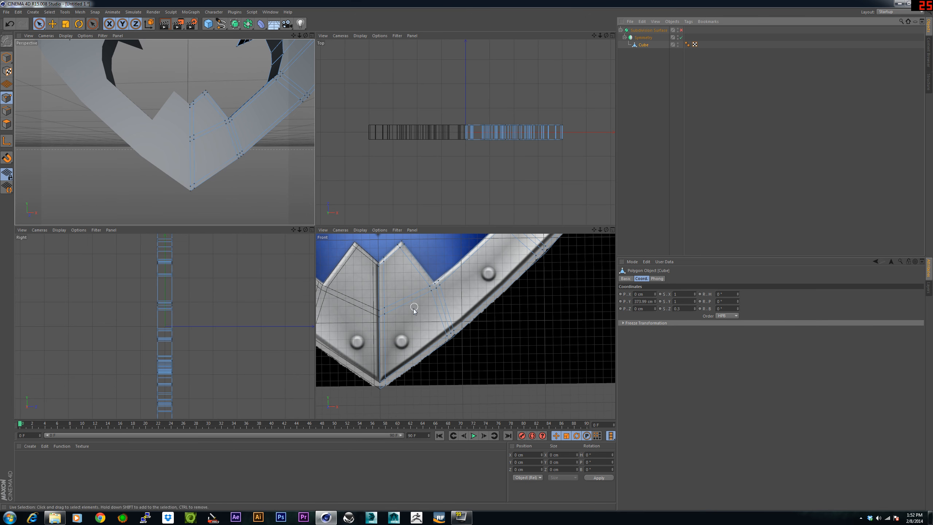
middle_click_drag(401, 337, 407, 278, "alt")
left_click(388, 318)
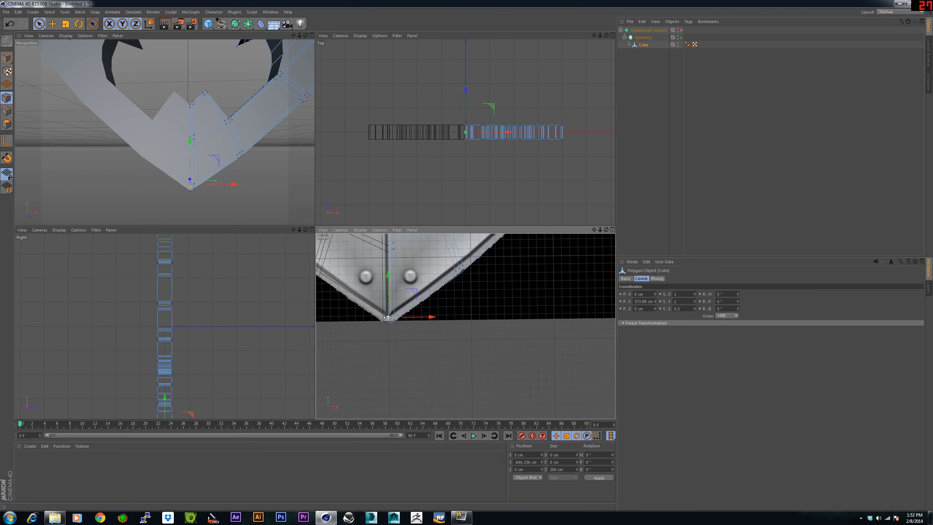
double_click(519, 454)
key("Return")
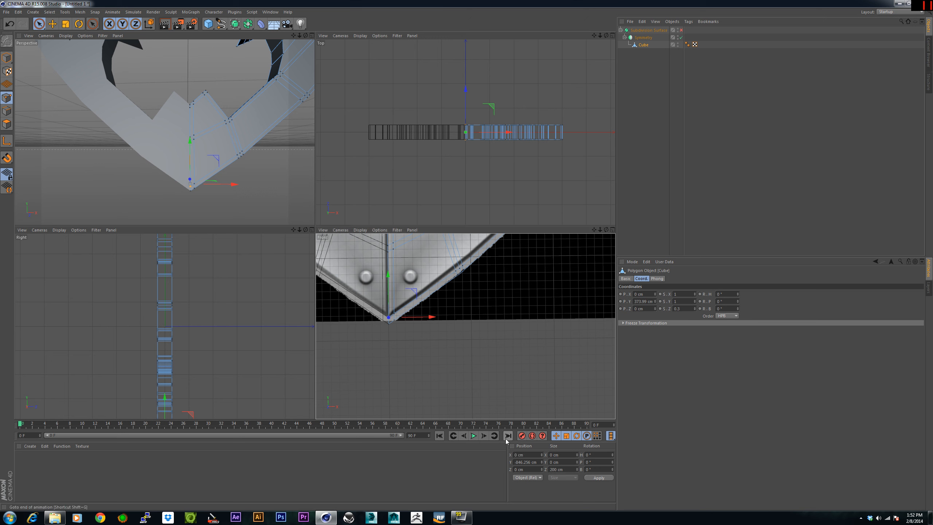
left_click(388, 323)
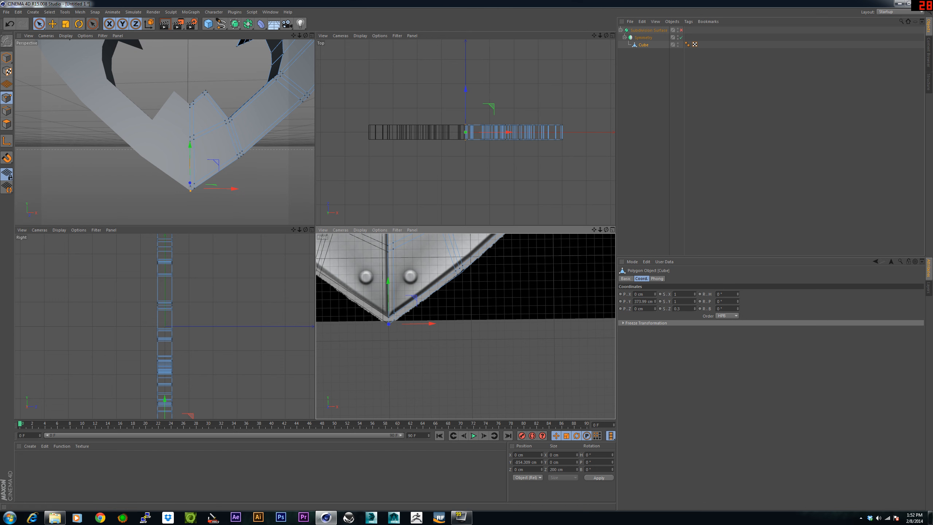
left_click(523, 455)
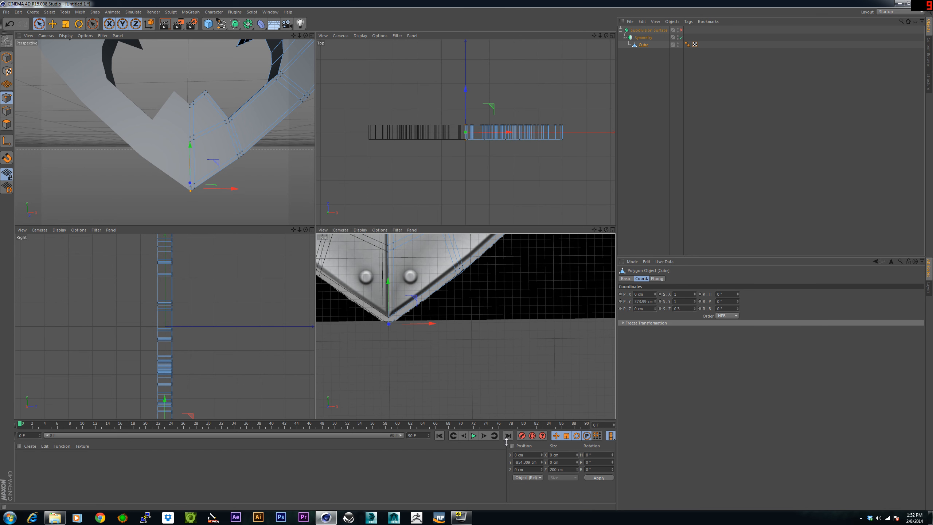
Check the X position of the mid-seam points and the seam's upper-end points, then deselect them
left_click(387, 252)
middle_click_drag(387, 252, 391, 290, "alt")
left_click(385, 277)
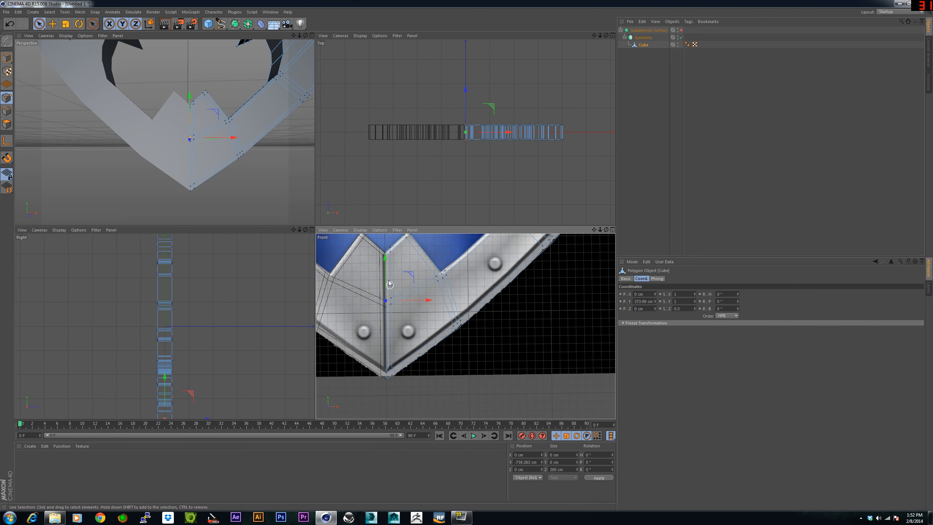
left_click(384, 254)
left_click(352, 266)
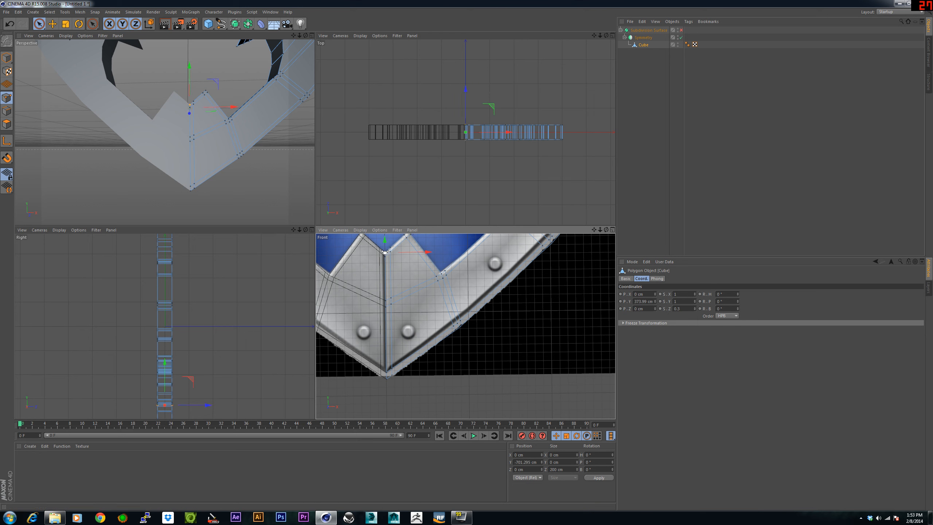
middle_click_drag(401, 346, 405, 298, "alt")
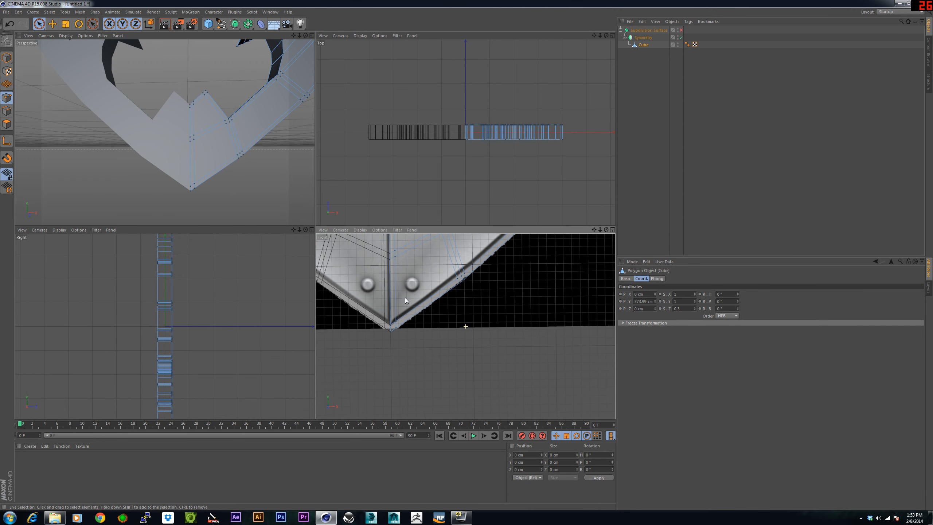
Select the inner and outer points of the rim's bottom tip in turn and check their X positions and the surrounding mesh
scroll(398, 325, "up", 2)
left_click(386, 324)
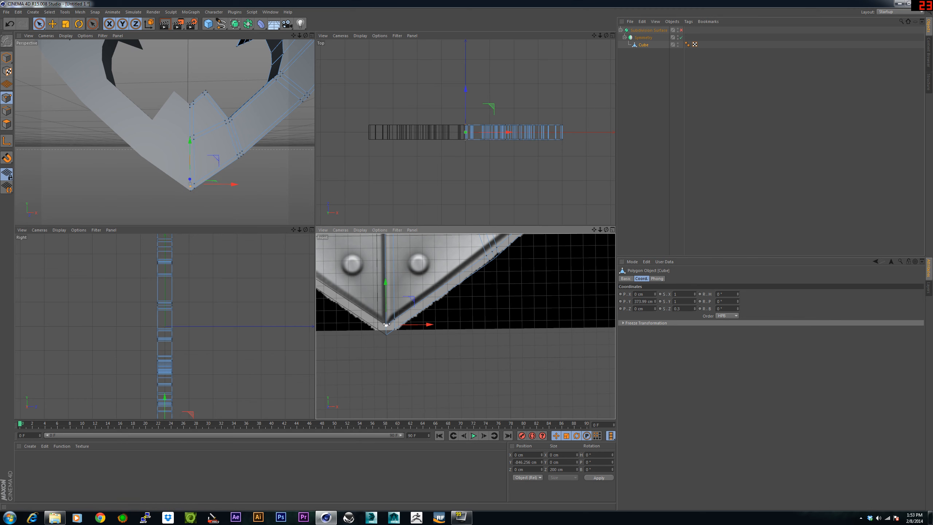
left_click_drag(385, 333, 386, 335)
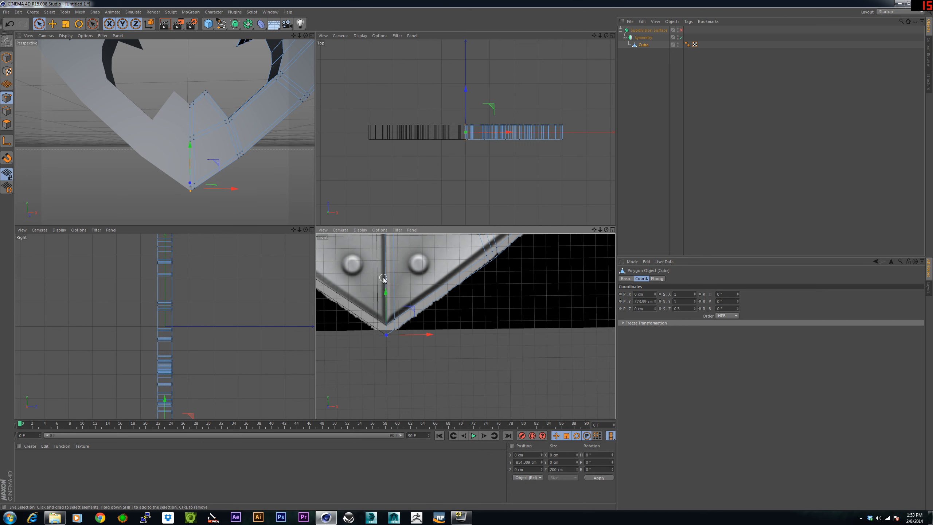
middle_click_drag(392, 326, 402, 307, "alt")
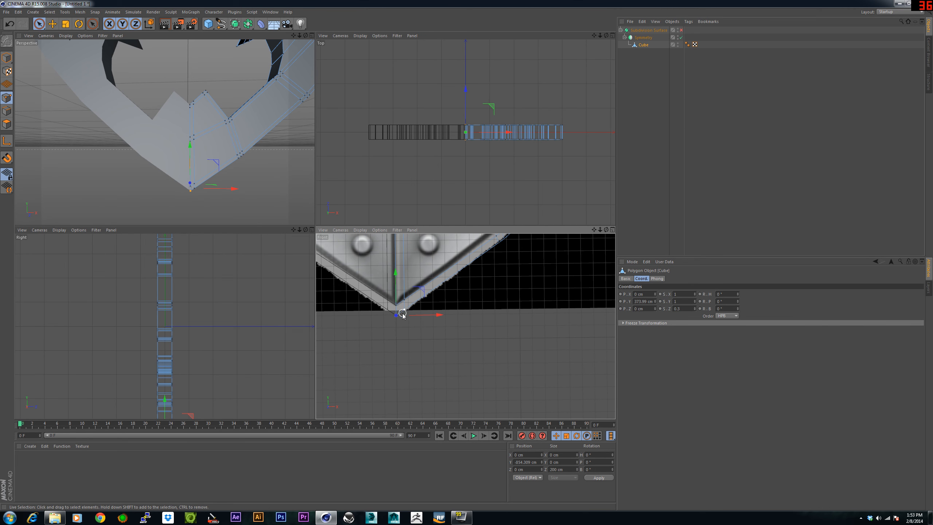
left_click_drag(230, 204, 227, 205, "alt")
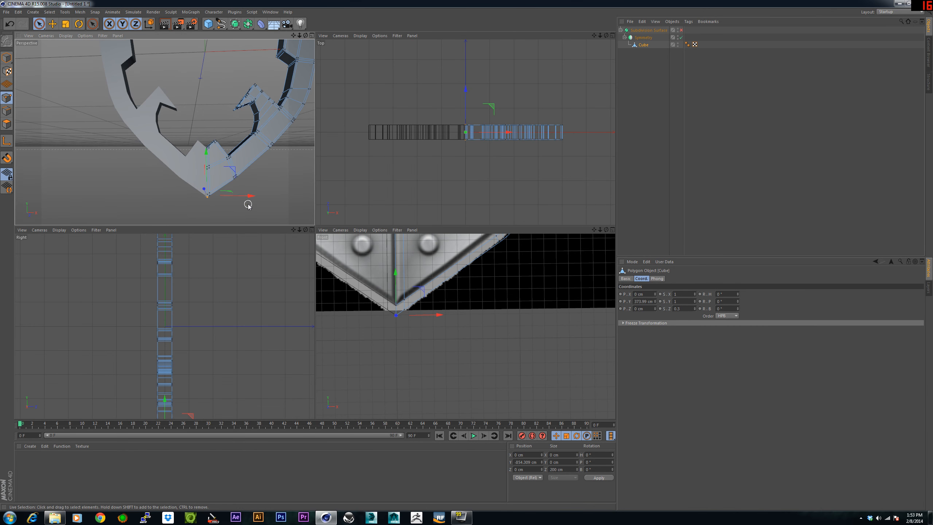
middle_click_drag(248, 205, 220, 218, "alt")
right_click_drag(220, 219, 227, 202, "alt")
middle_click_drag(227, 202, 260, 171, "alt")
right_click_drag(260, 171, 247, 171, "alt")
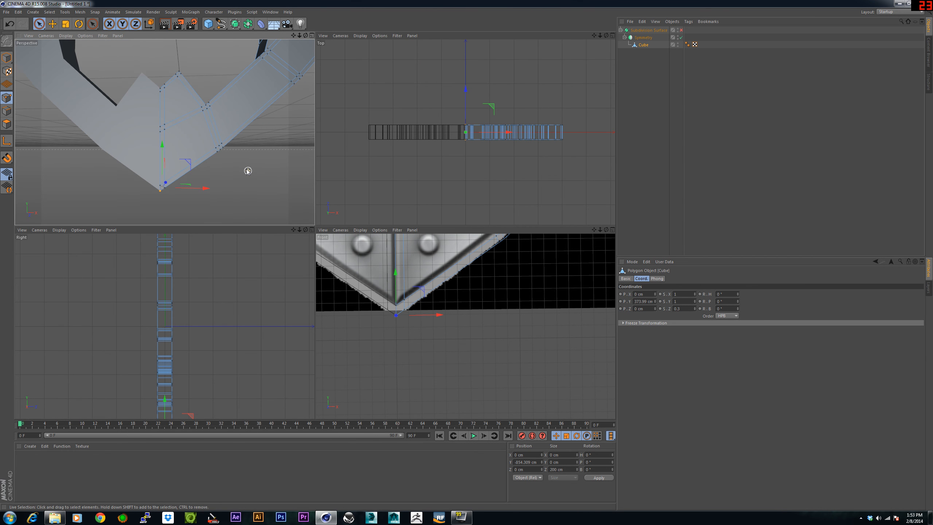
middle_click_drag(247, 171, 234, 178, "alt")
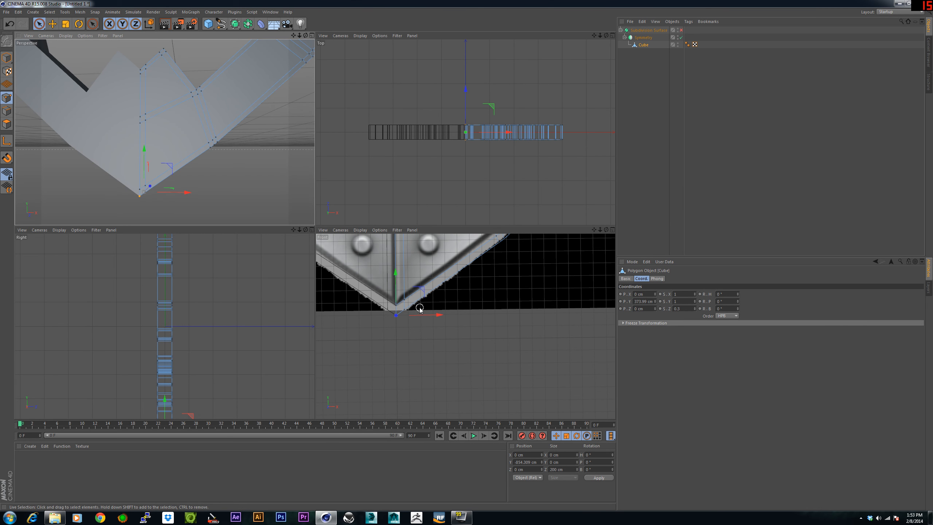
Try deleting the points just beside the rim's bottom tip and undo the deletion
scroll(437, 312, "down", 5)
scroll(433, 314, "down", 8)
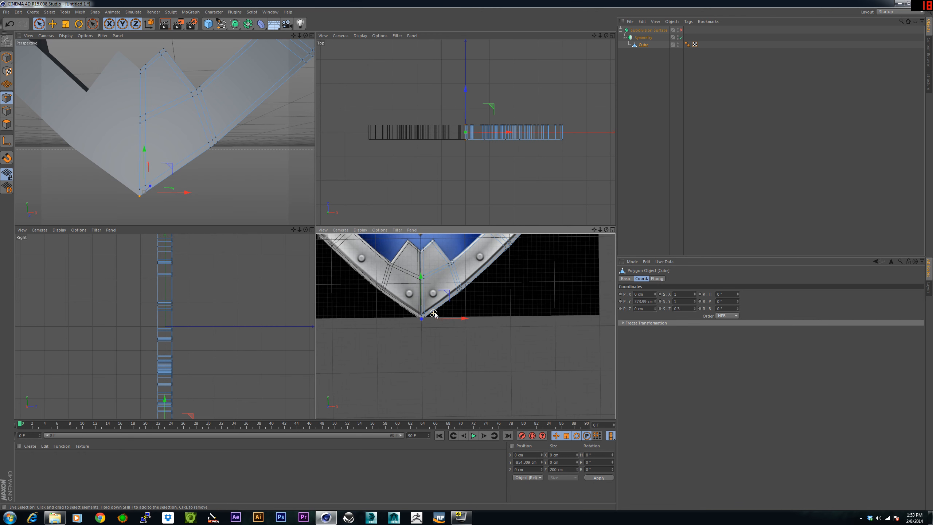
scroll(424, 331, "down", 2)
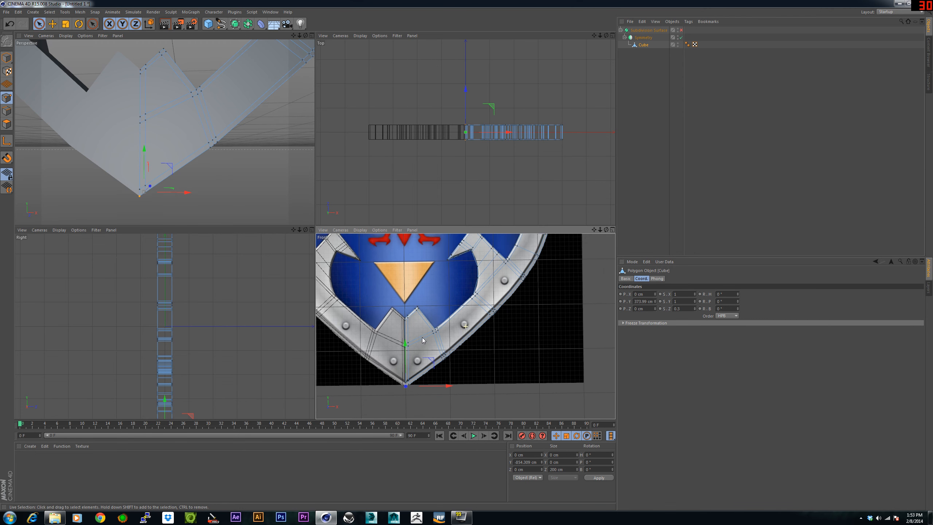
scroll(425, 323, "up", 8)
middle_click_drag(412, 328, 447, 290, "alt")
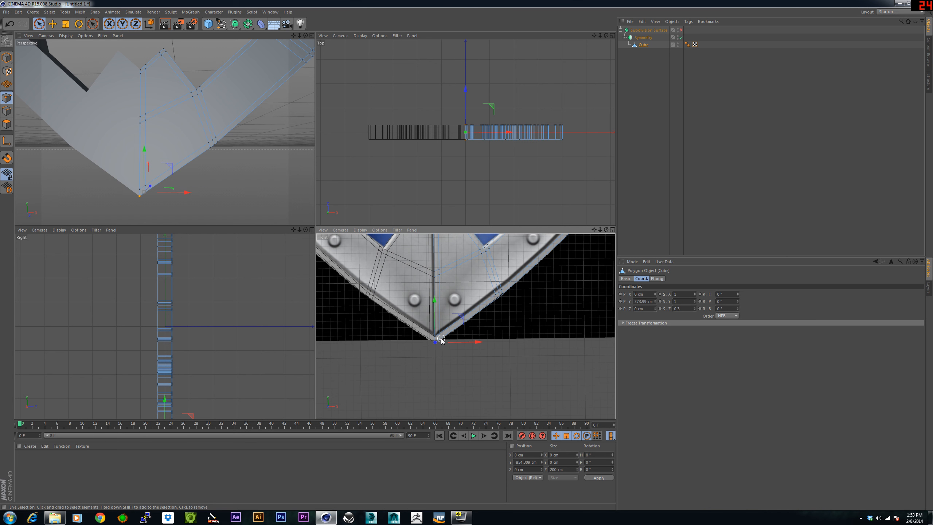
left_click_drag(441, 341, 446, 338)
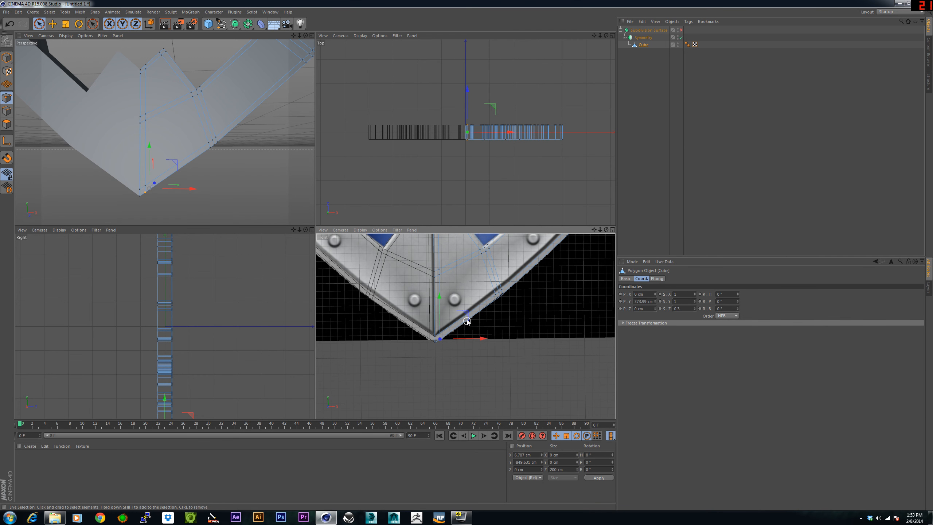
left_click(501, 332)
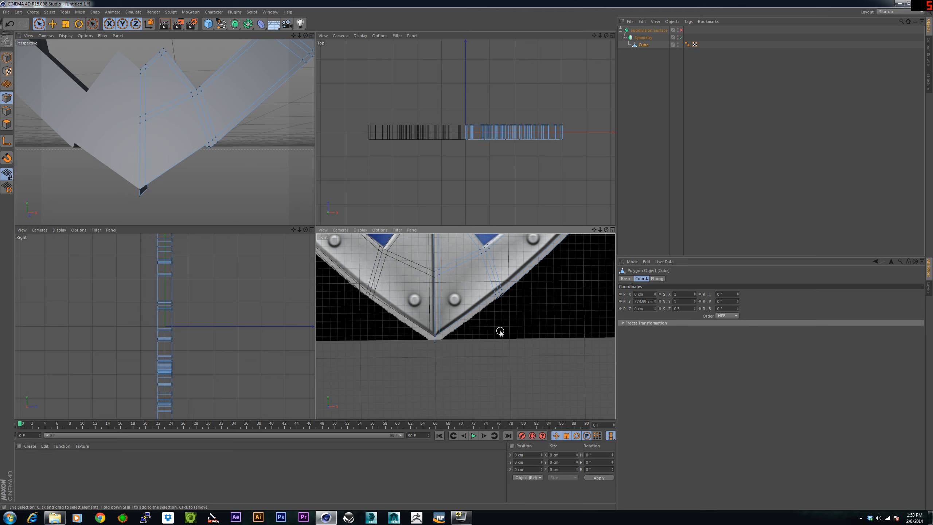
key("ctrl+z")
Examine the rim's outline against the shield reference image in the front view, from the bottom tip to the upper peak
scroll(485, 323, "up", 4)
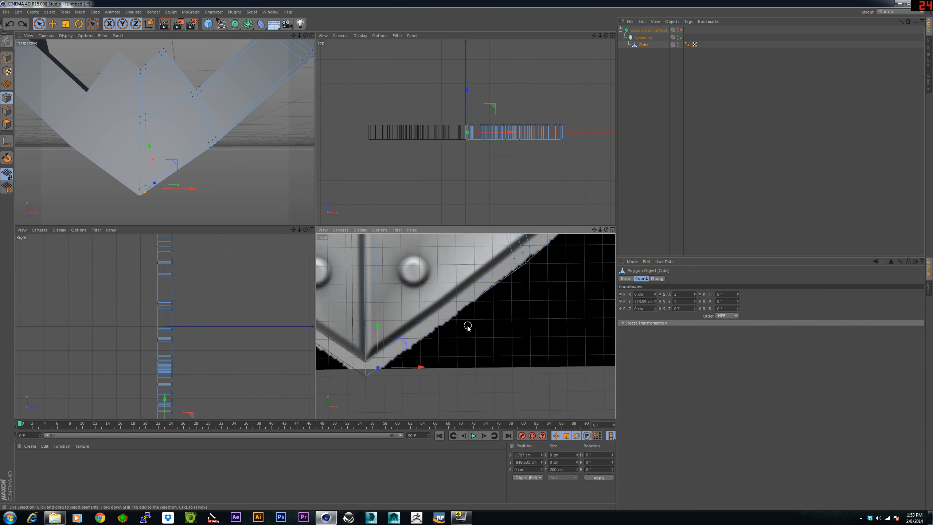
middle_click_drag(463, 331, 481, 316)
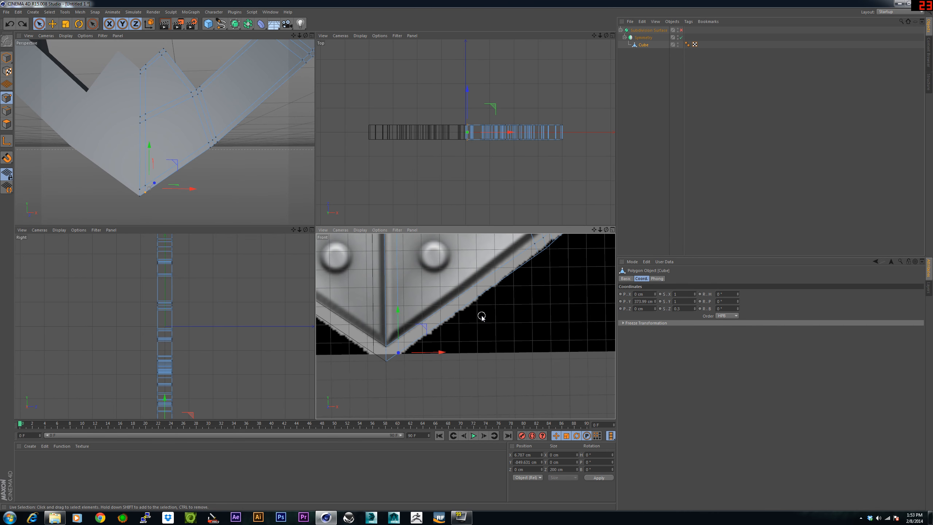
scroll(482, 316, "down", 6)
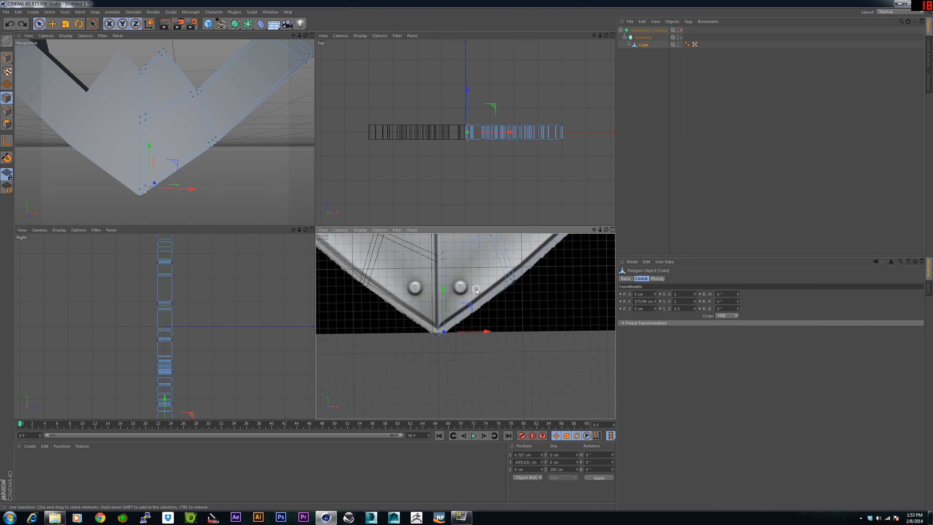
scroll(453, 301, "down", 3)
middle_click_drag(473, 275, 455, 344, "alt")
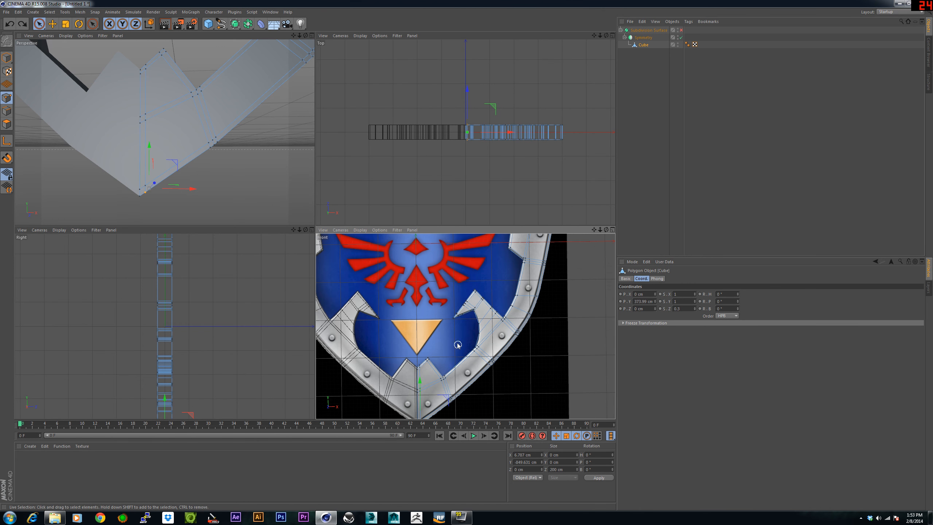
scroll(451, 323, "down", 5)
middle_click_drag(448, 294, 445, 379, "alt")
scroll(445, 378, "up", 8)
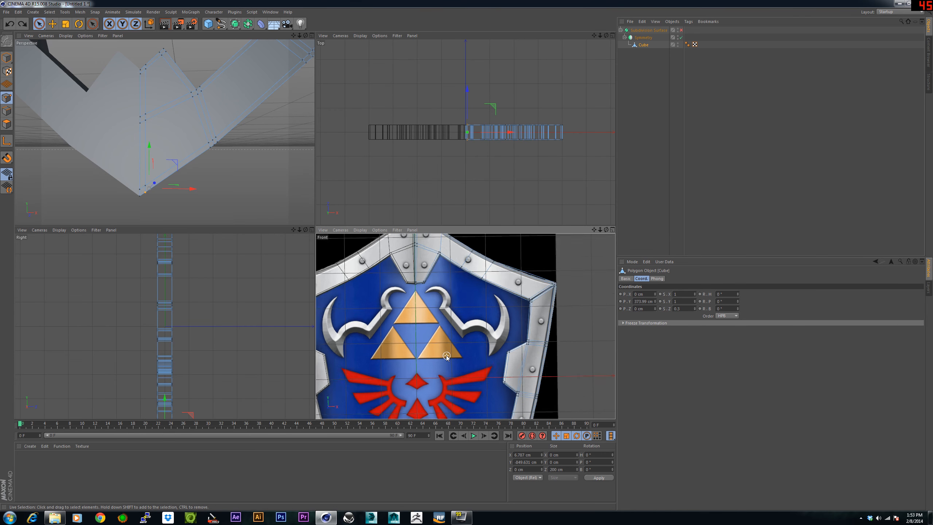
scroll(446, 340, "down", 5)
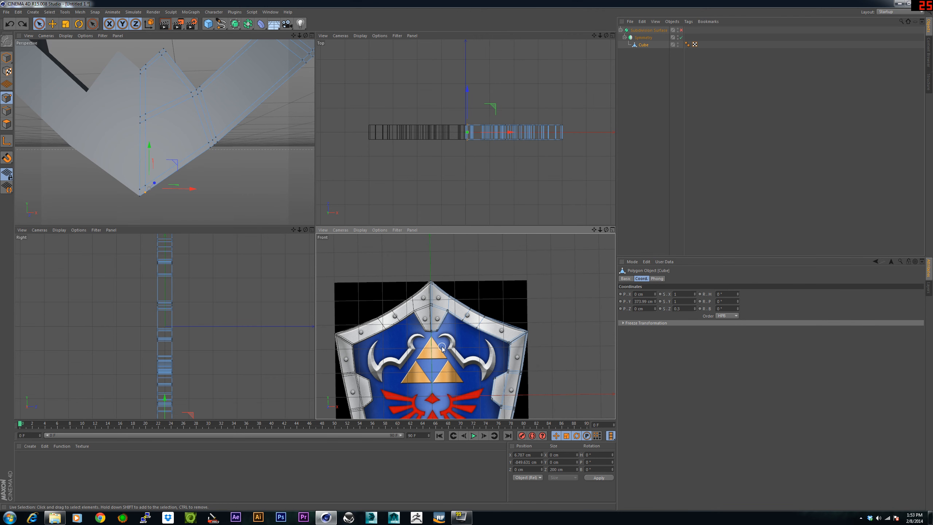
middle_click_drag(442, 366, 441, 323, "alt")
scroll(440, 324, "down", 3)
scroll(215, 135, "down", 6)
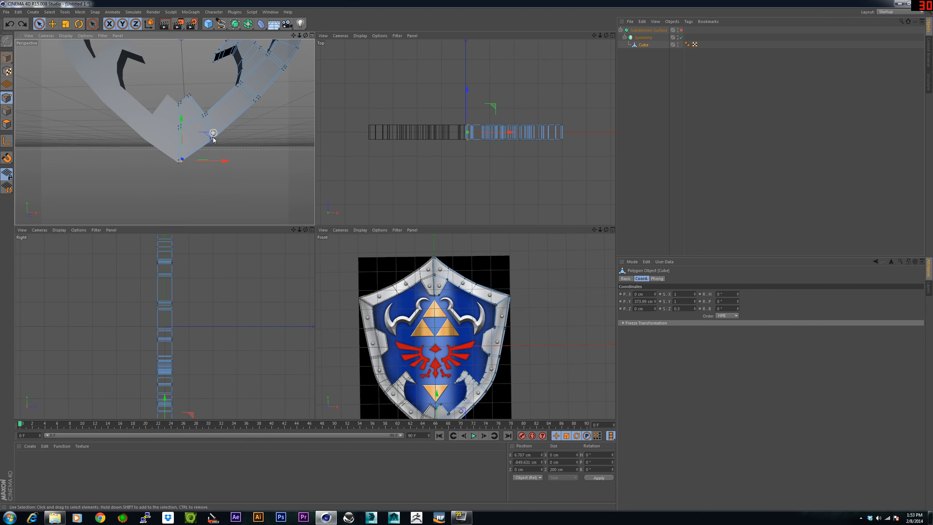
Turn on the Subdivision Surface, deselect the cube and examine the whole smoothed rim from several angles
mouse_move(188, 166)
left_mouse_down("alt")
mouse_move(190, 175)
mouse_move(201, 165)
mouse_move(184, 165)
mouse_move(192, 151)
left_mouse_up("alt")
scroll(202, 165, "down", 4)
left_click(682, 30)
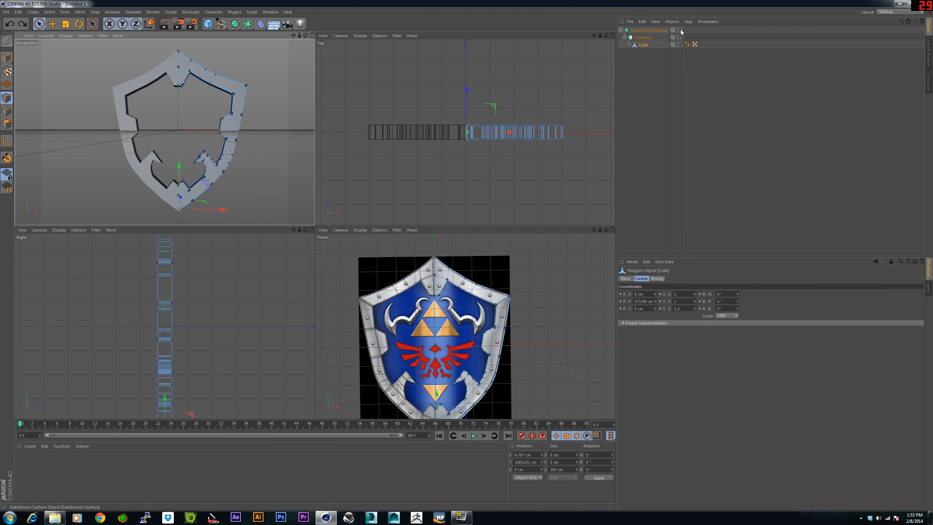
left_click(665, 90)
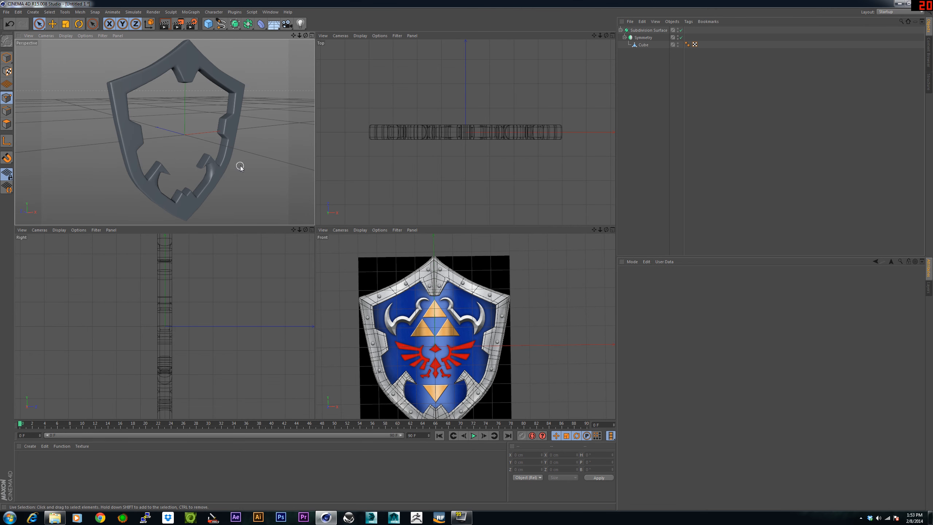
left_click_drag(240, 165, 164, 167, "alt")
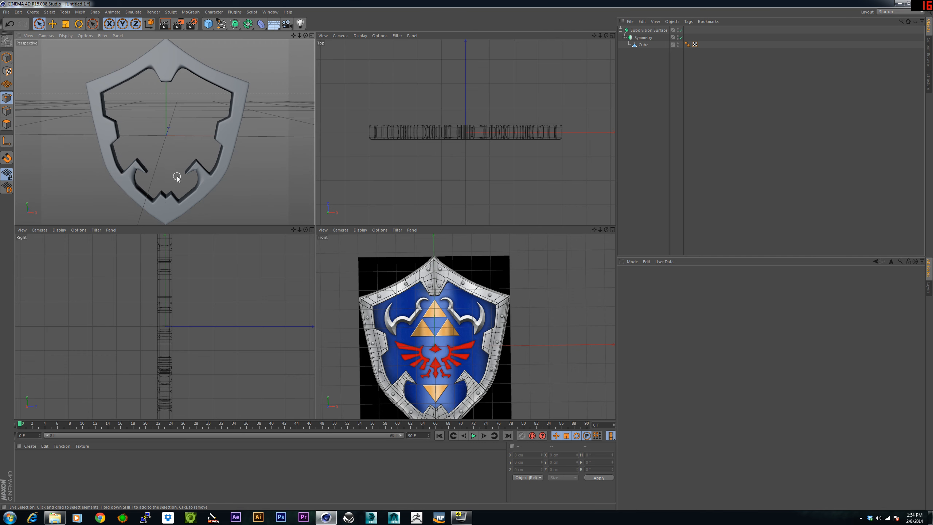
left_click_drag(191, 186, 176, 151, "alt")
scroll(177, 147, "down", 3)
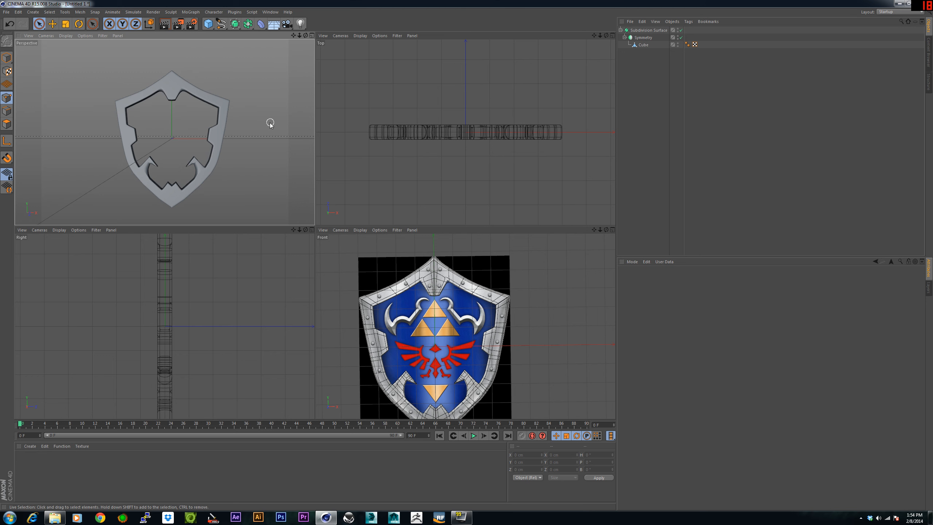
left_click_drag(252, 142, 276, 137, "alt")
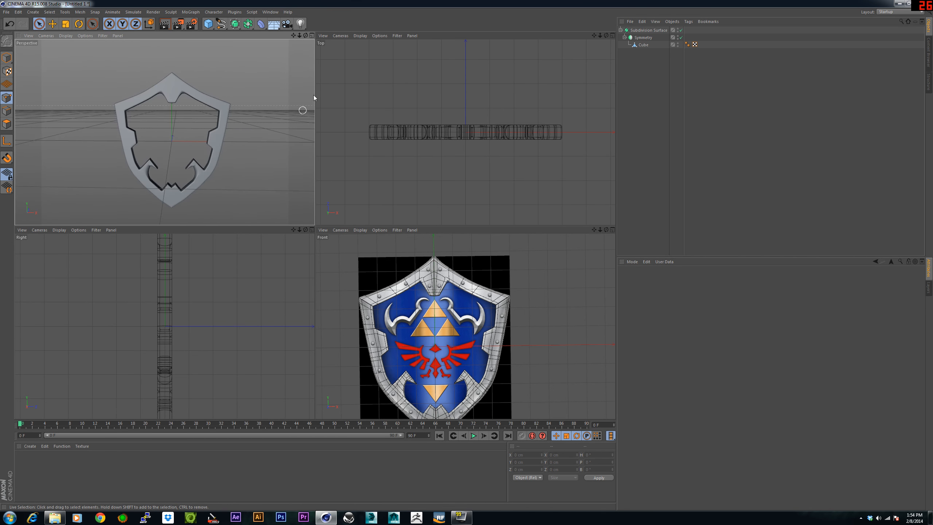